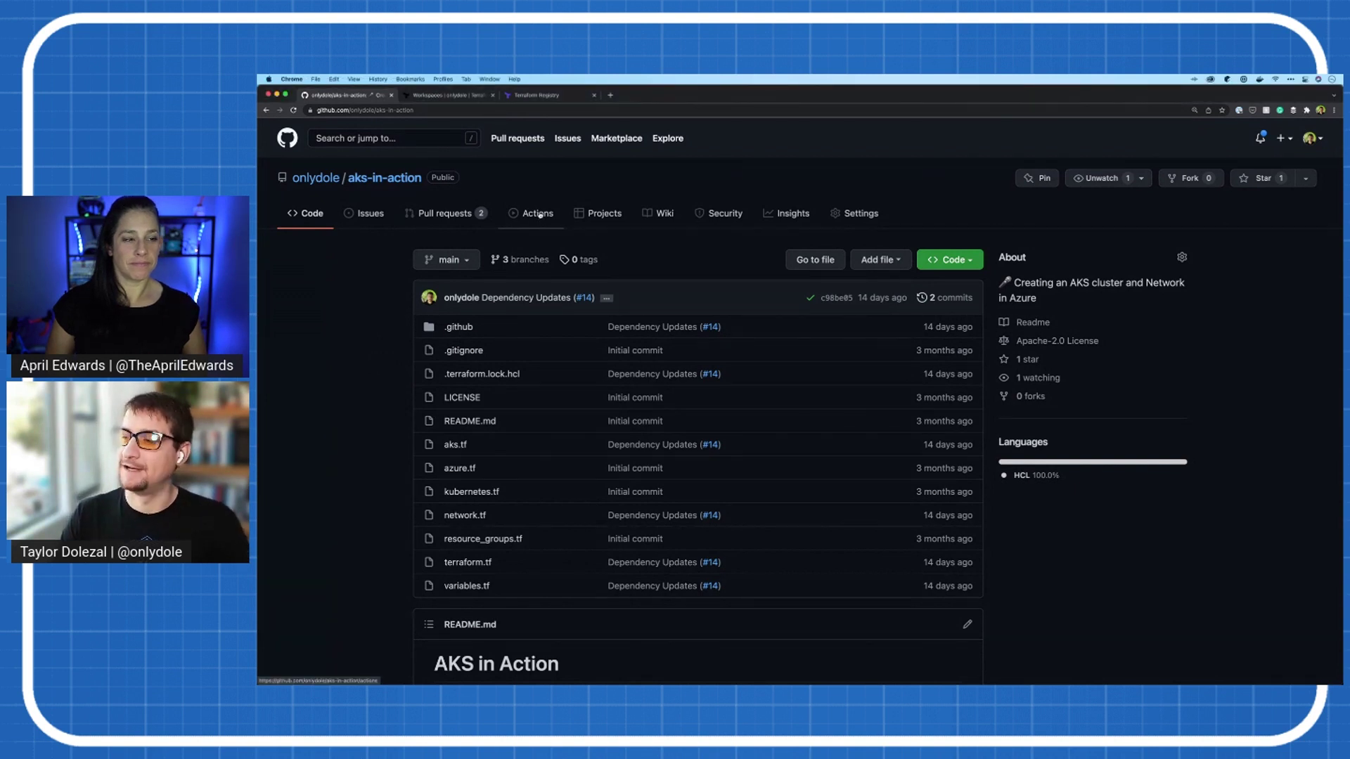
Step: Open the repository's Actions tab to list all 52 workflow runs
click(538, 213)
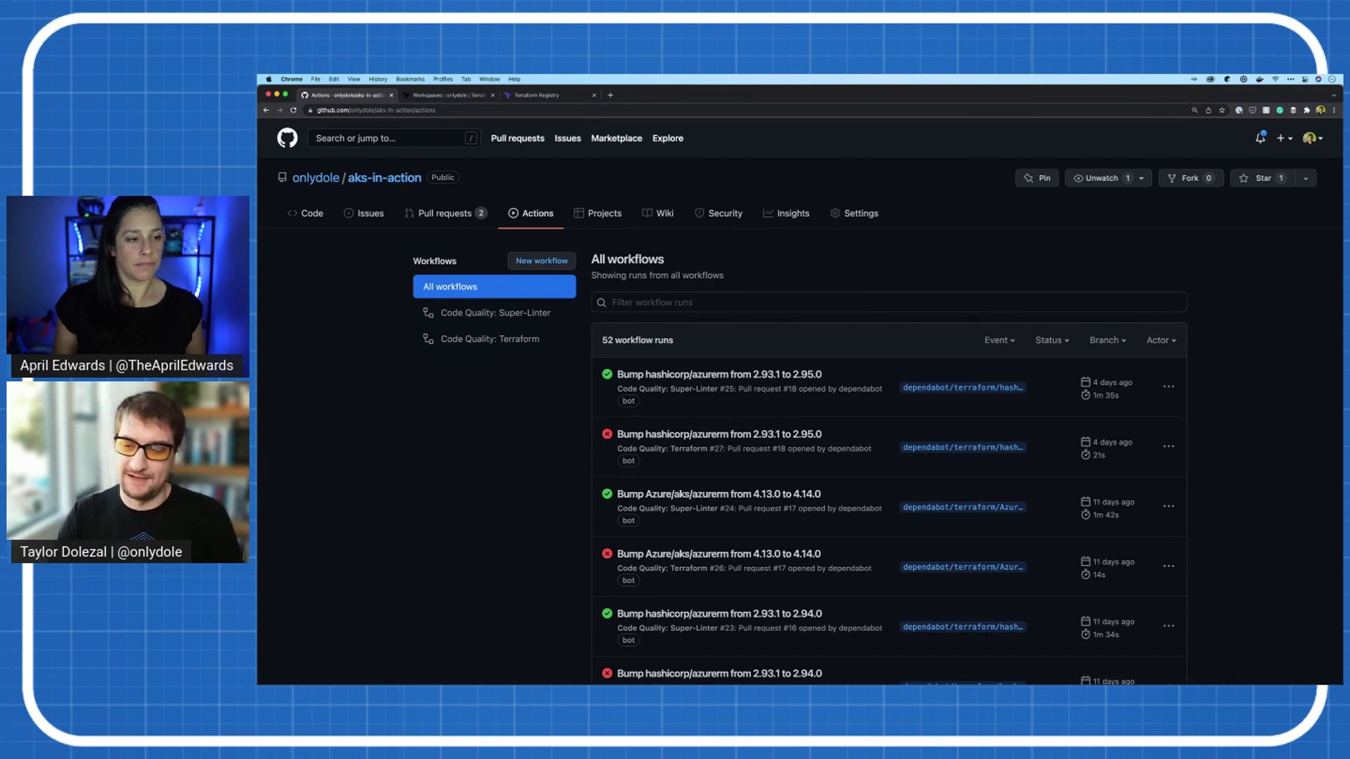
Step: Run 'terraform apply -auto-approve' from a terminal in maximized VS Code, then hide the terminal
key(super+Tab)
double_click(885, 91)
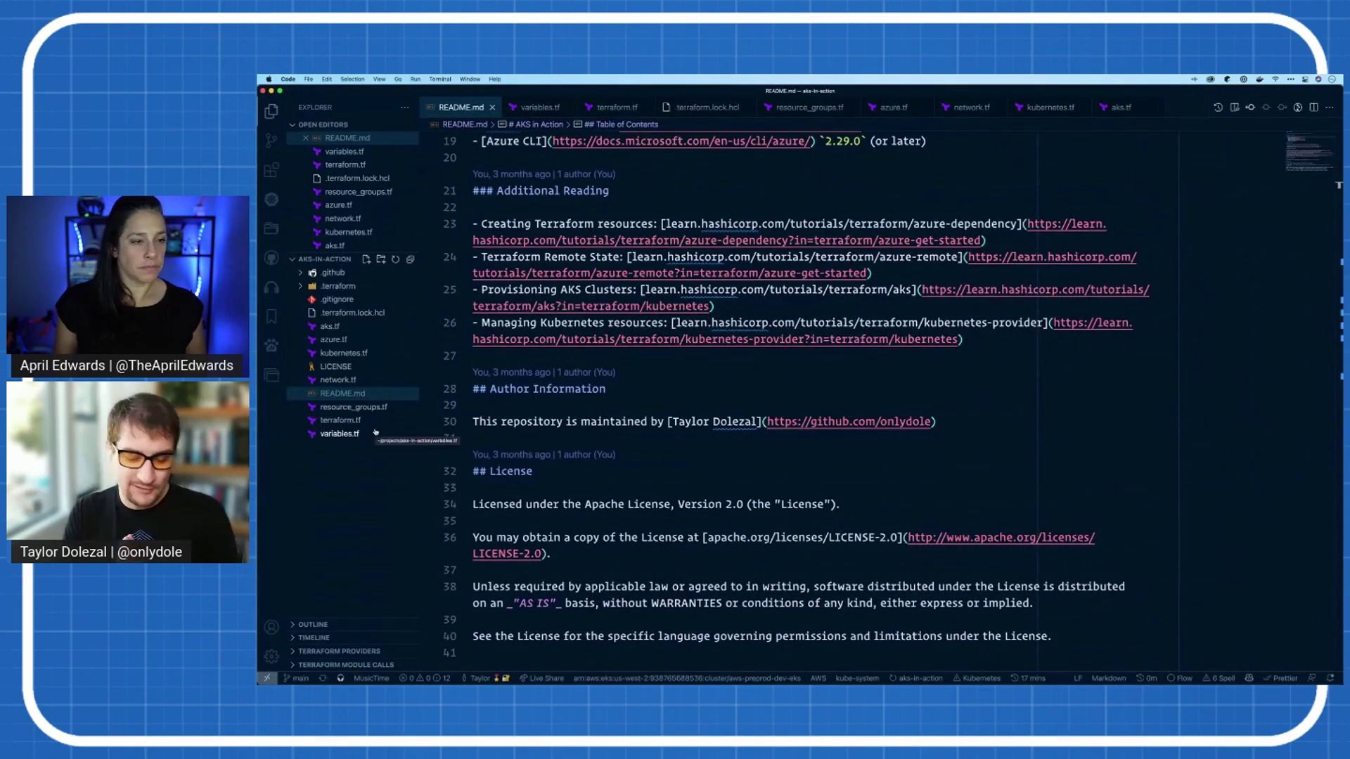
key(ctrl+grave)
text(terraform apply)
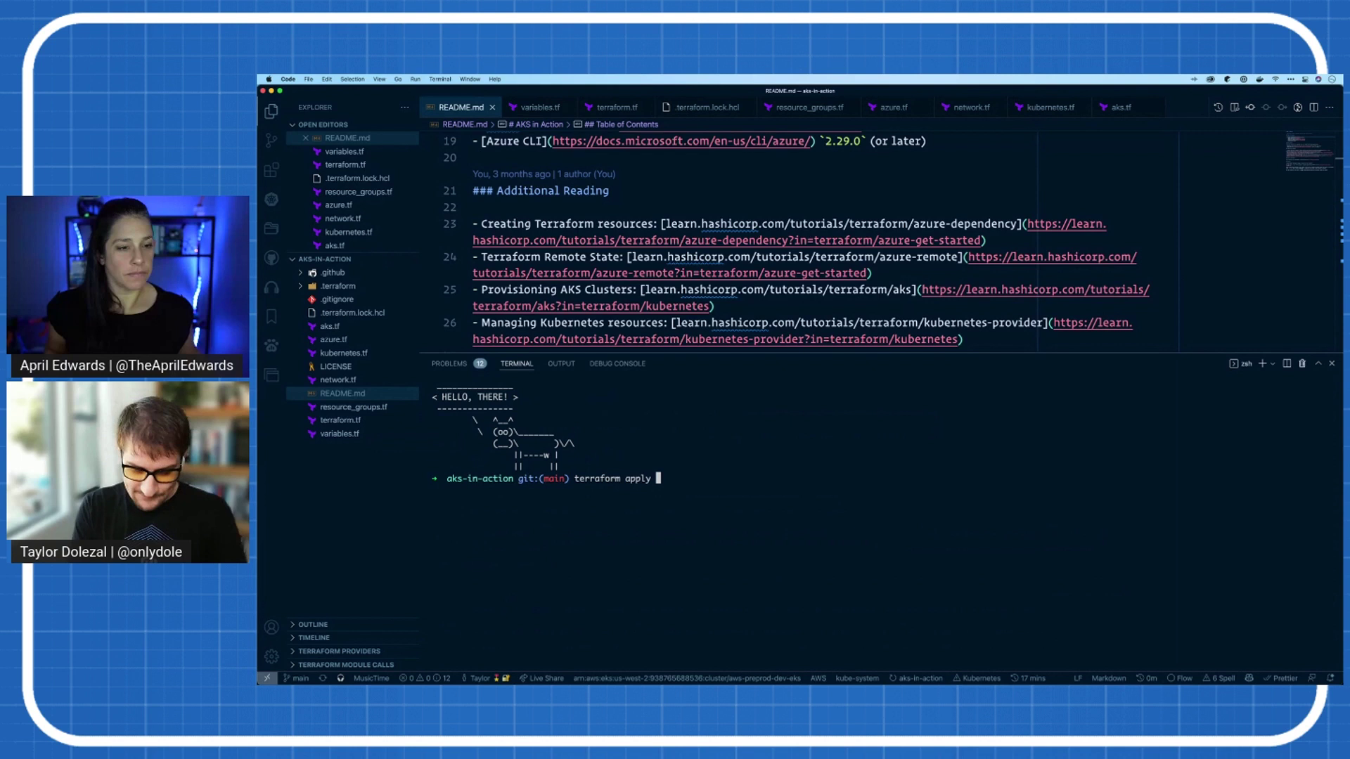
text(-auto-approve)
key(Return)
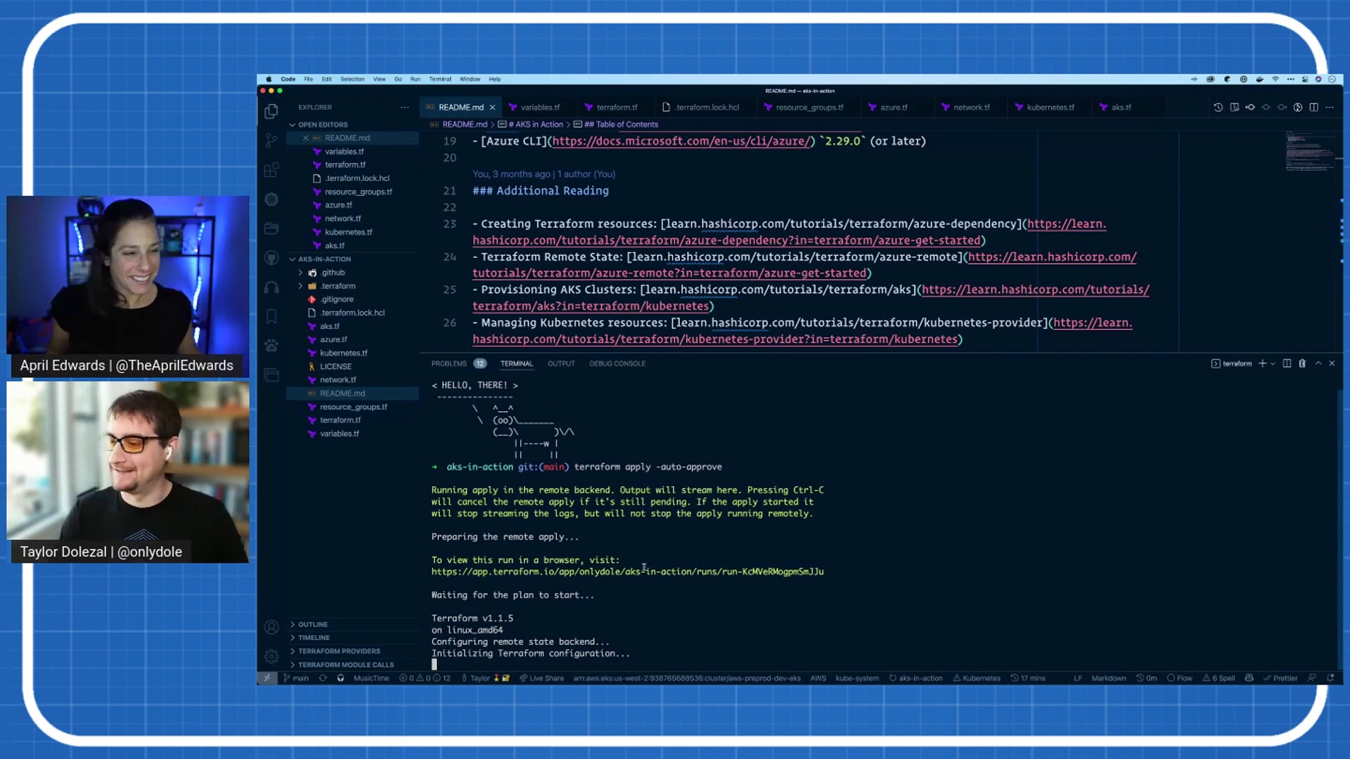
key(ctrl+grave)
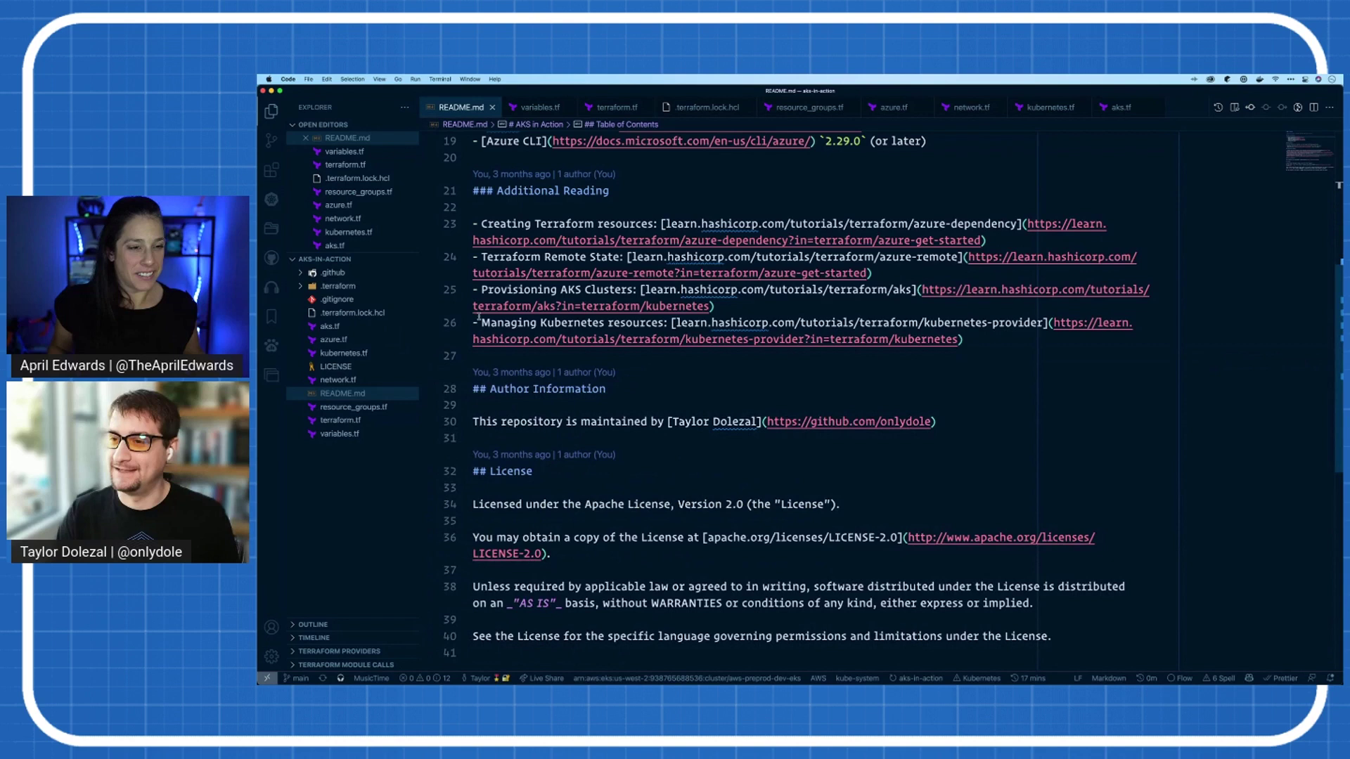
Step: Close the README.md tab
click(492, 108)
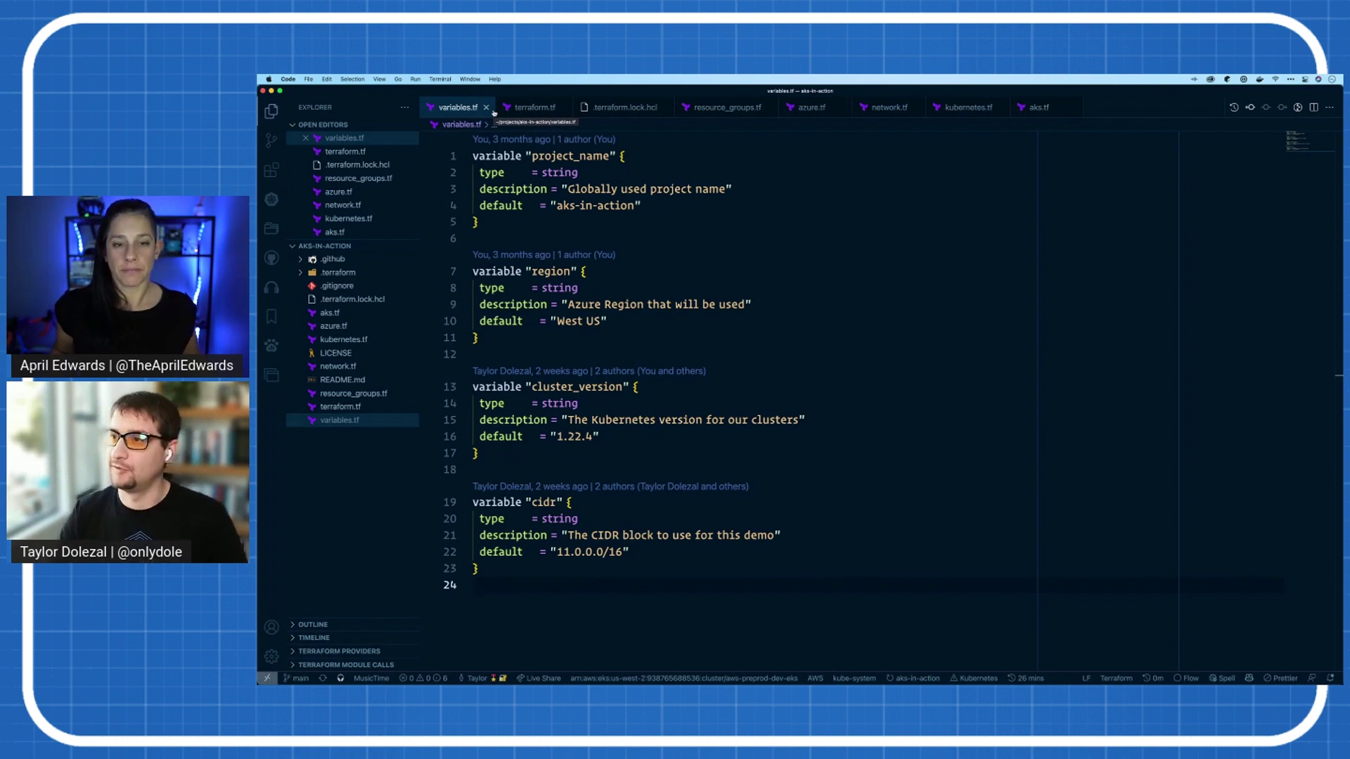
mouse_move(659, 304)
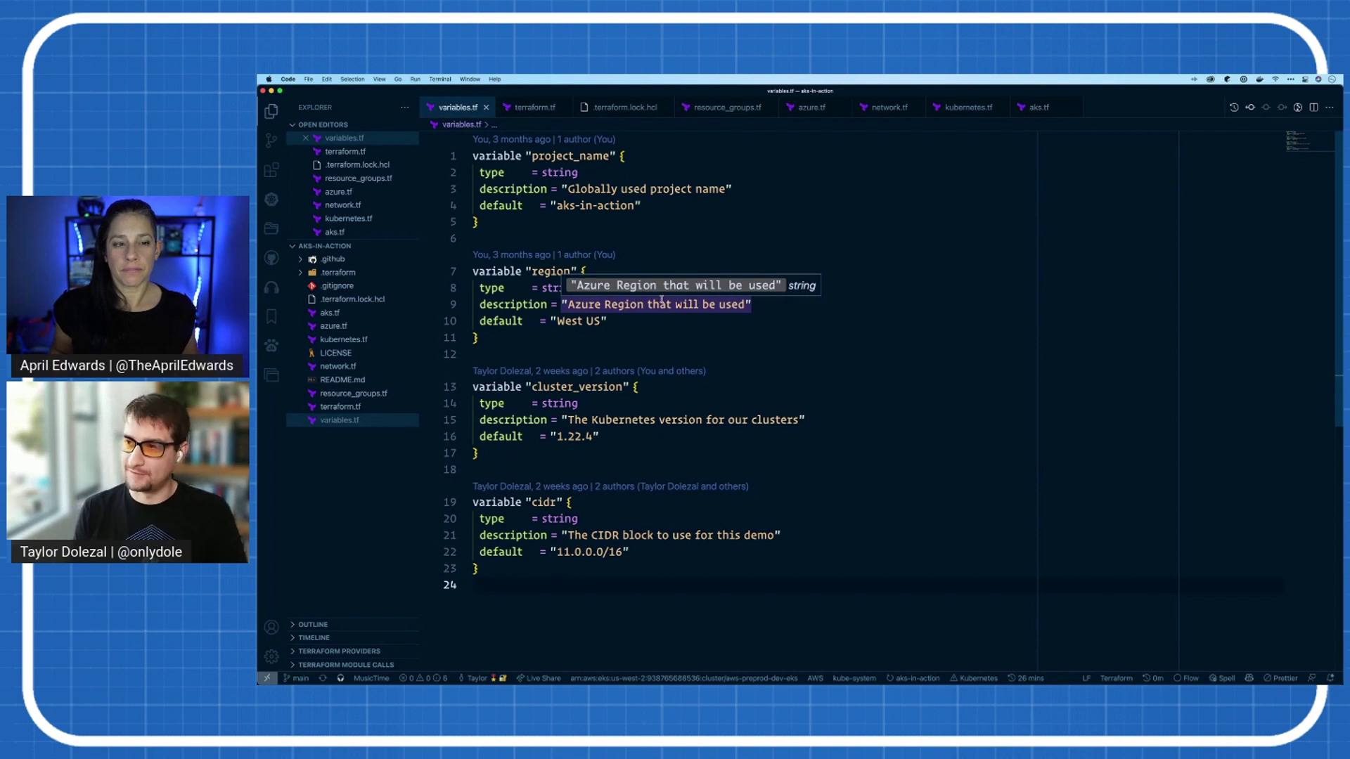
scroll(661, 369, down, 3)
scroll(661, 317, up, 3)
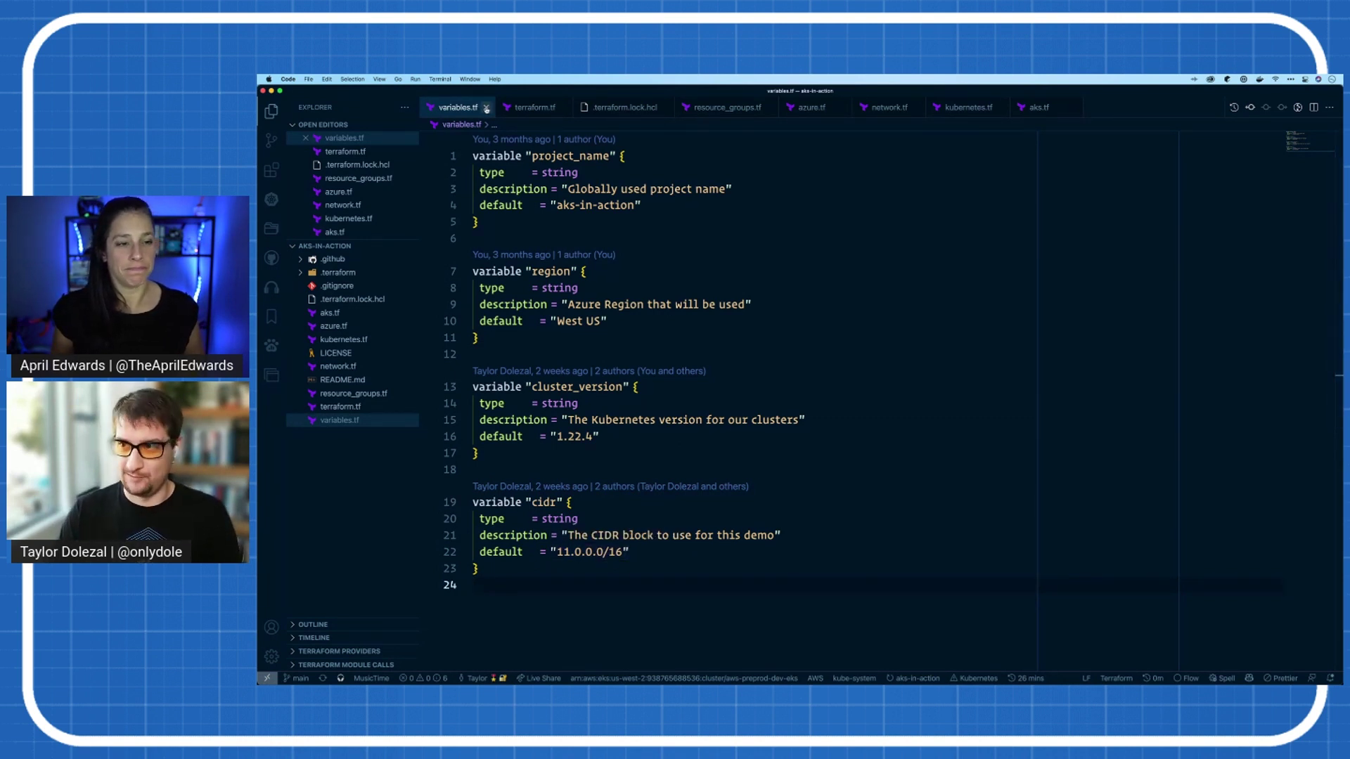
Step: Close variables.tf and bring up terraform.tf to review its providers and remote backend
click(486, 108)
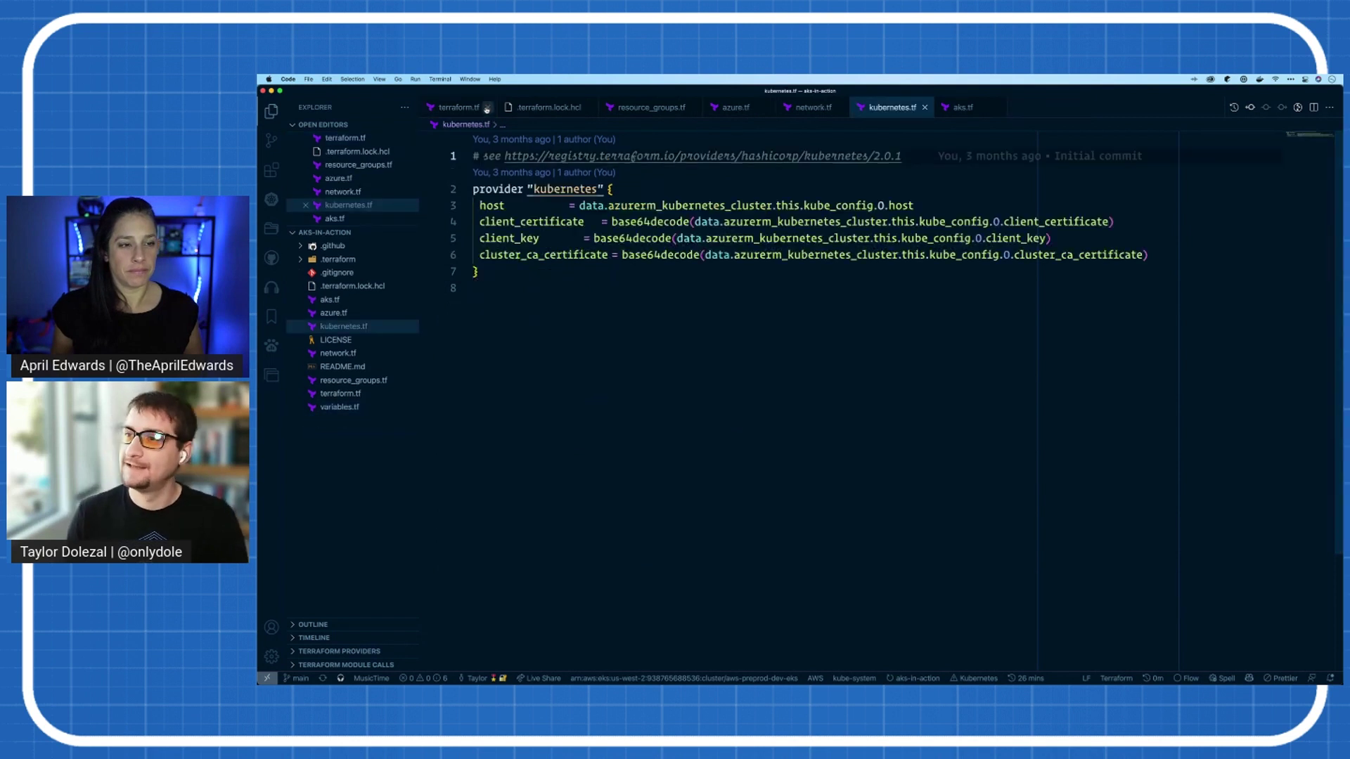
click(460, 109)
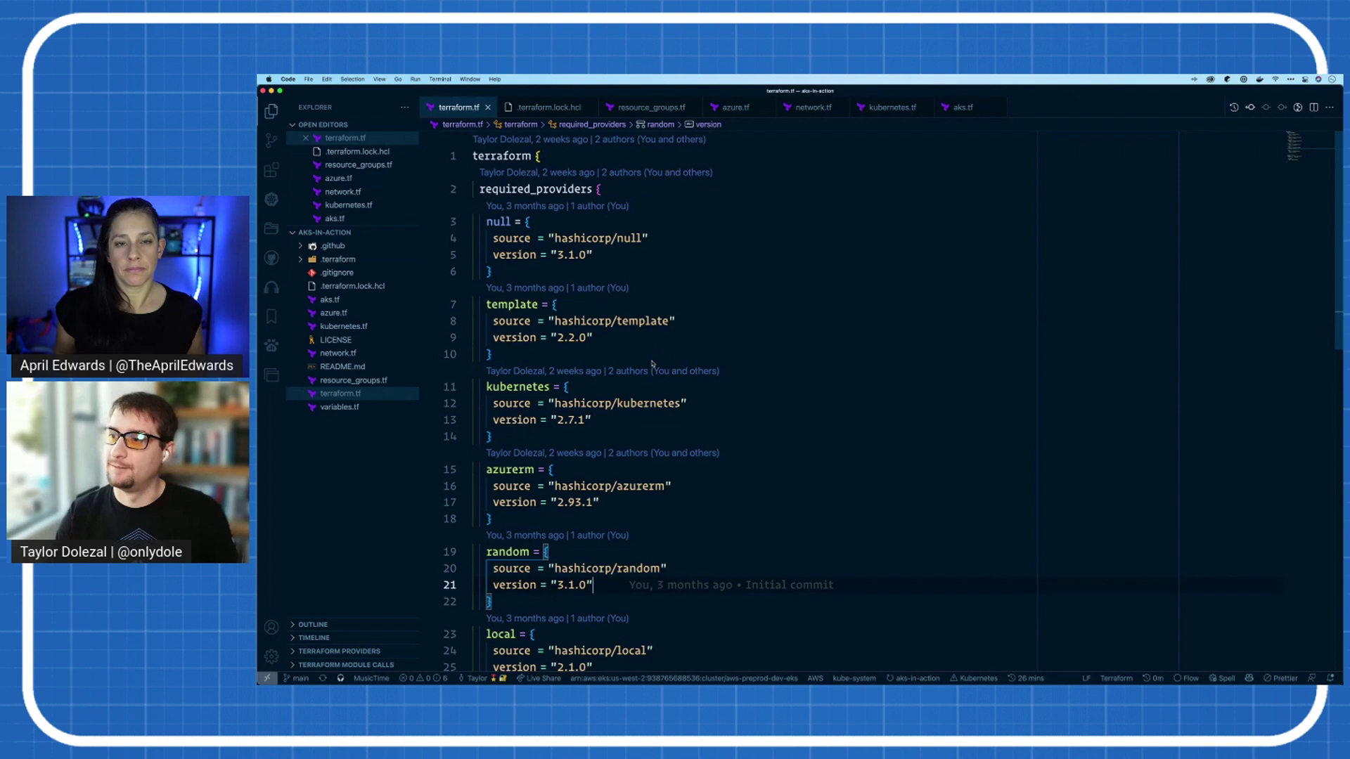
scroll(592, 307, down, 4)
scroll(630, 360, up, 4)
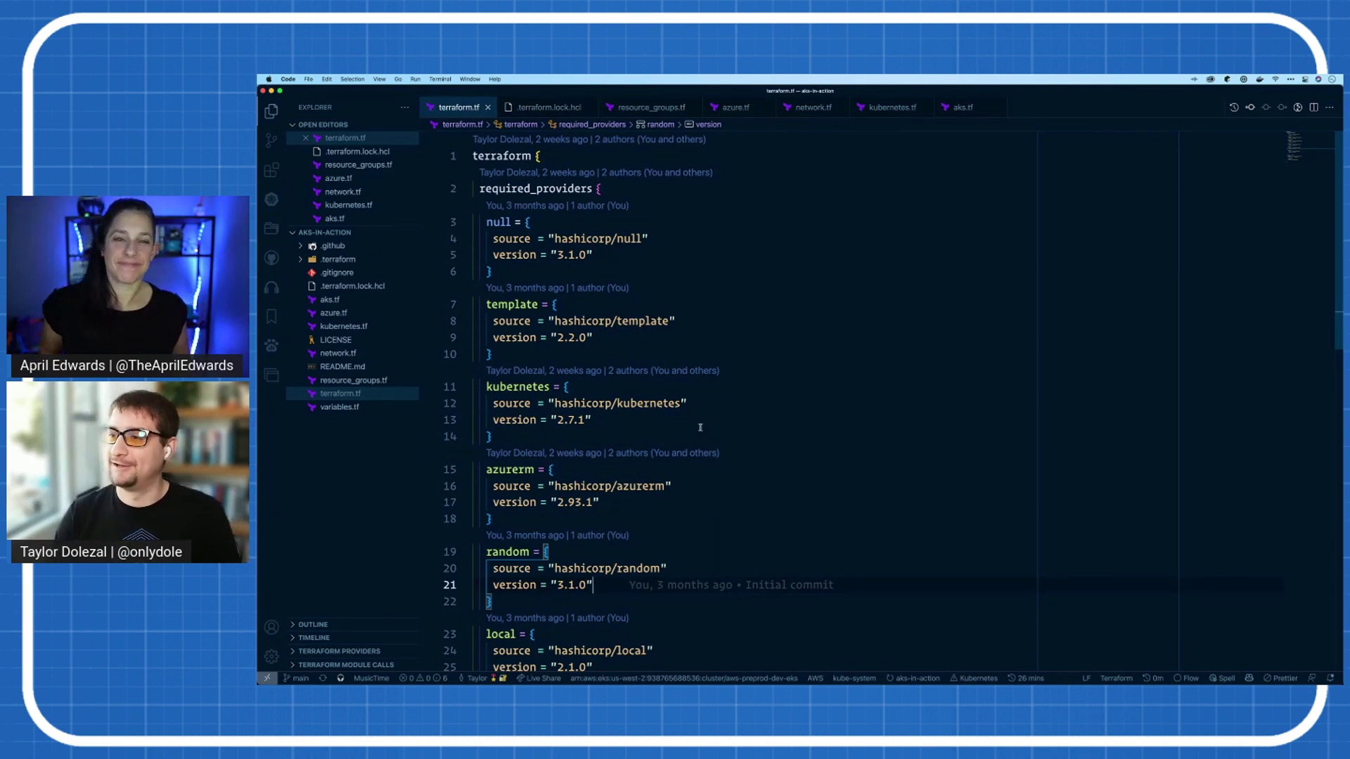
scroll(525, 268, down, 3)
scroll(549, 306, down, 3)
scroll(580, 344, down, 3)
scroll(581, 344, down, 3)
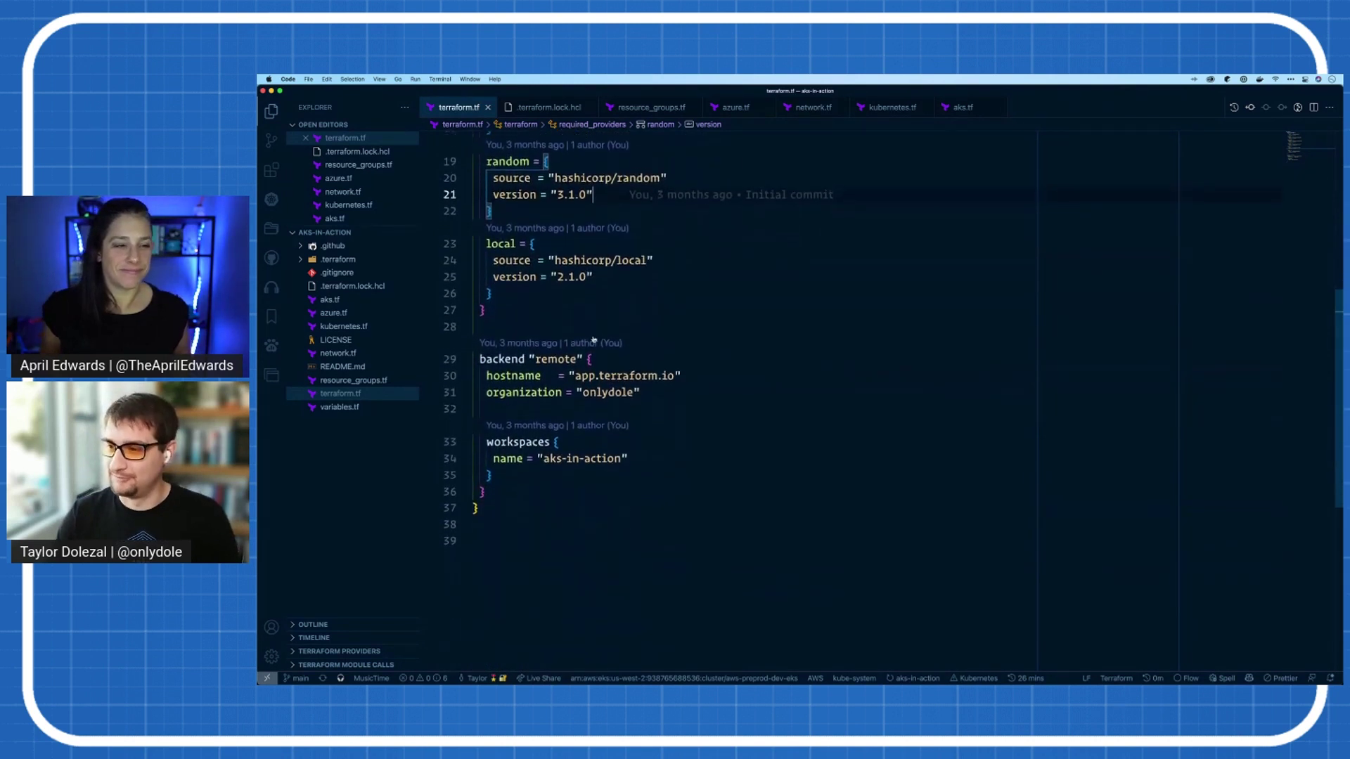
scroll(633, 422, up, 3)
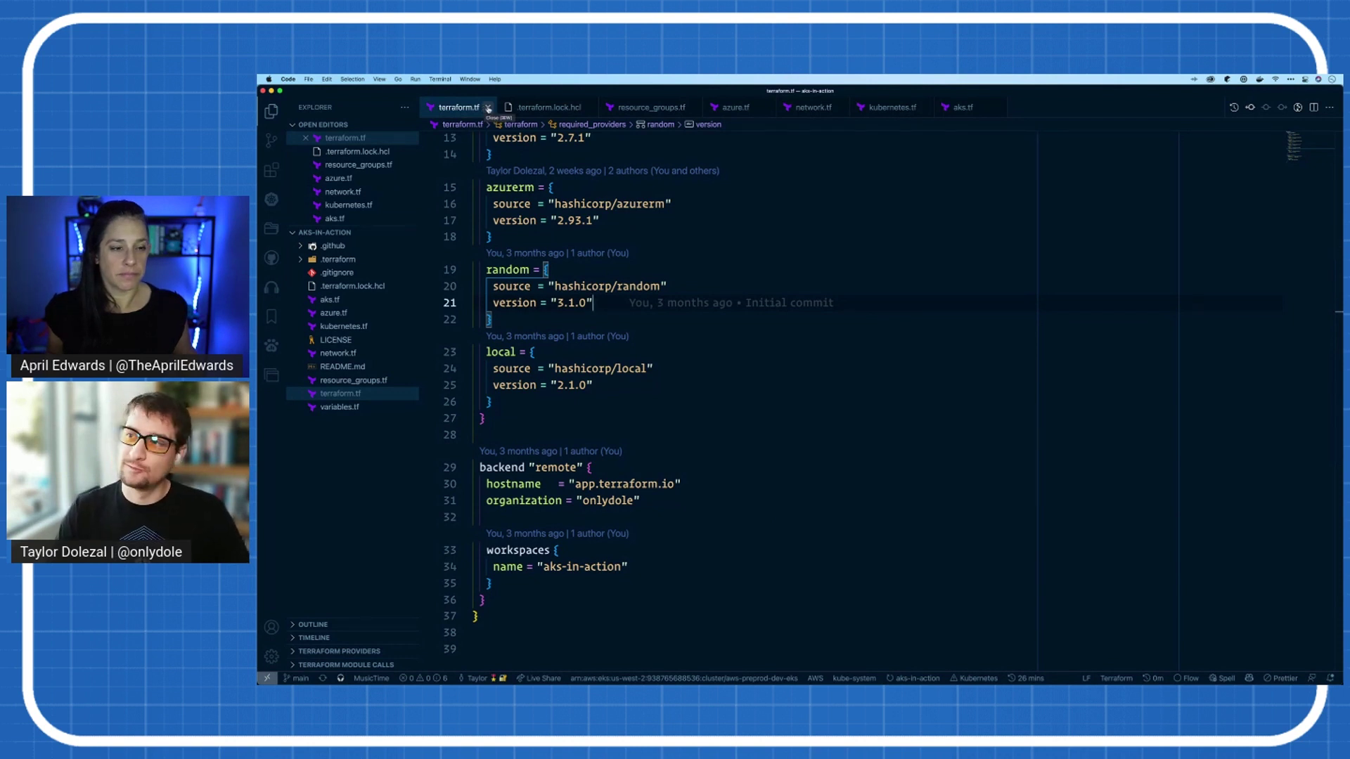
Step: Close terraform.tf, then review and close the .terraform.lock.hcl provider hashes
click(488, 106)
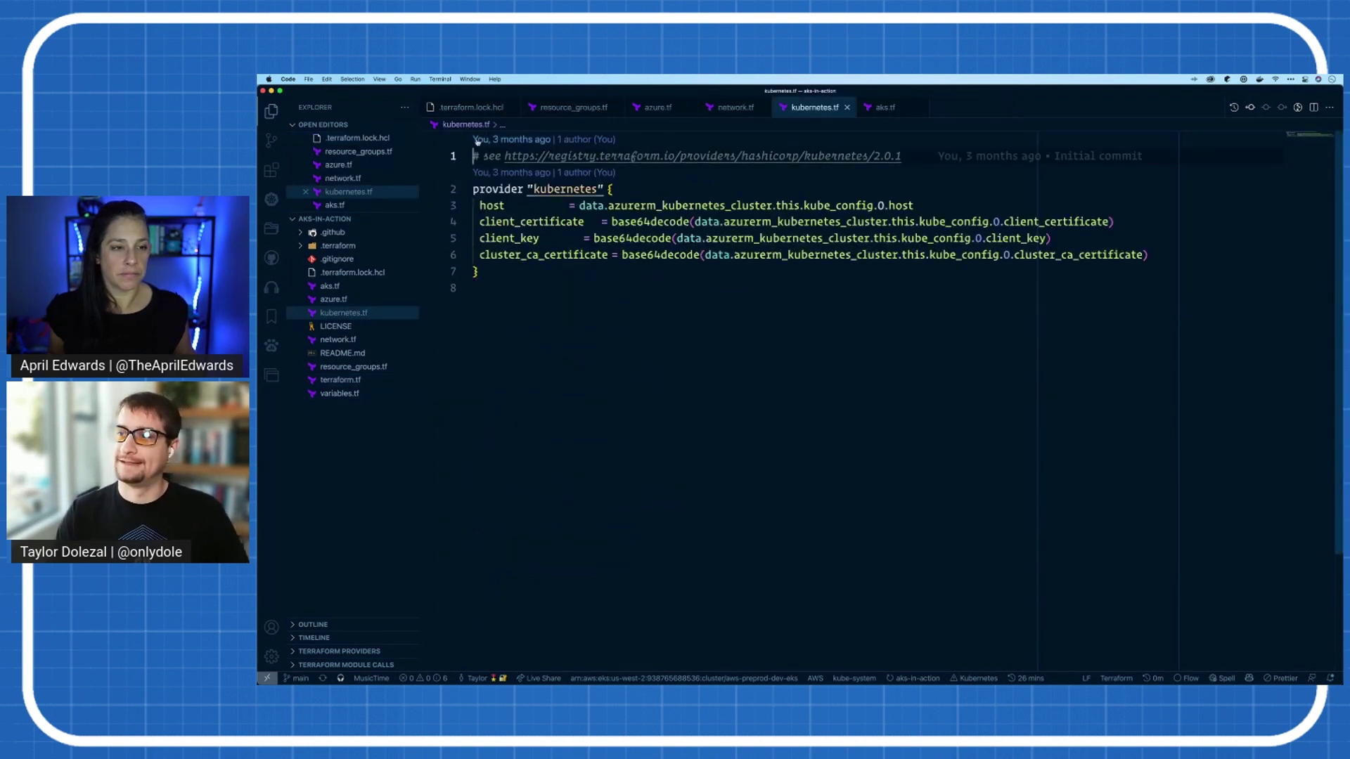
click(471, 107)
scroll(661, 310, down, 10)
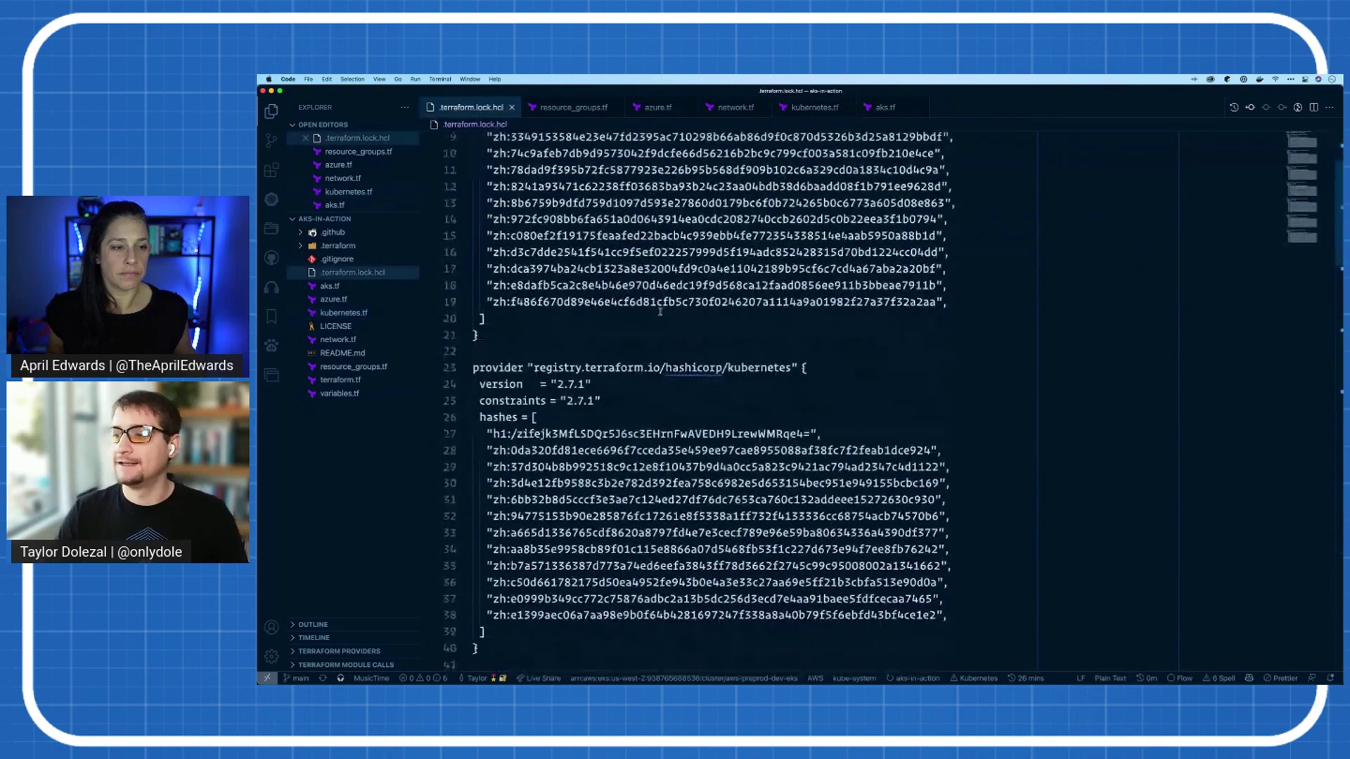
scroll(661, 310, down, 10)
scroll(661, 309, down, 3)
scroll(661, 310, up, 5)
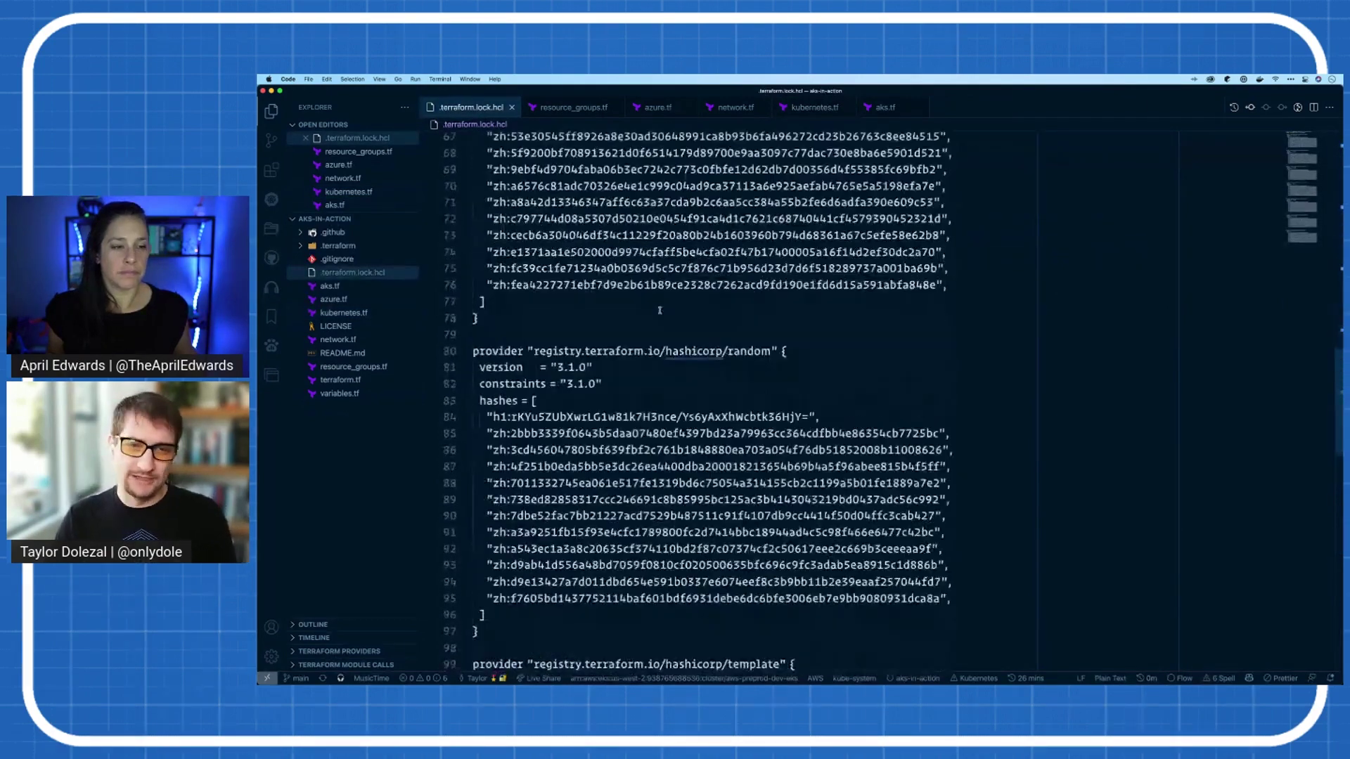
scroll(660, 309, up, 3)
scroll(662, 309, up, 5)
scroll(661, 308, up, 5)
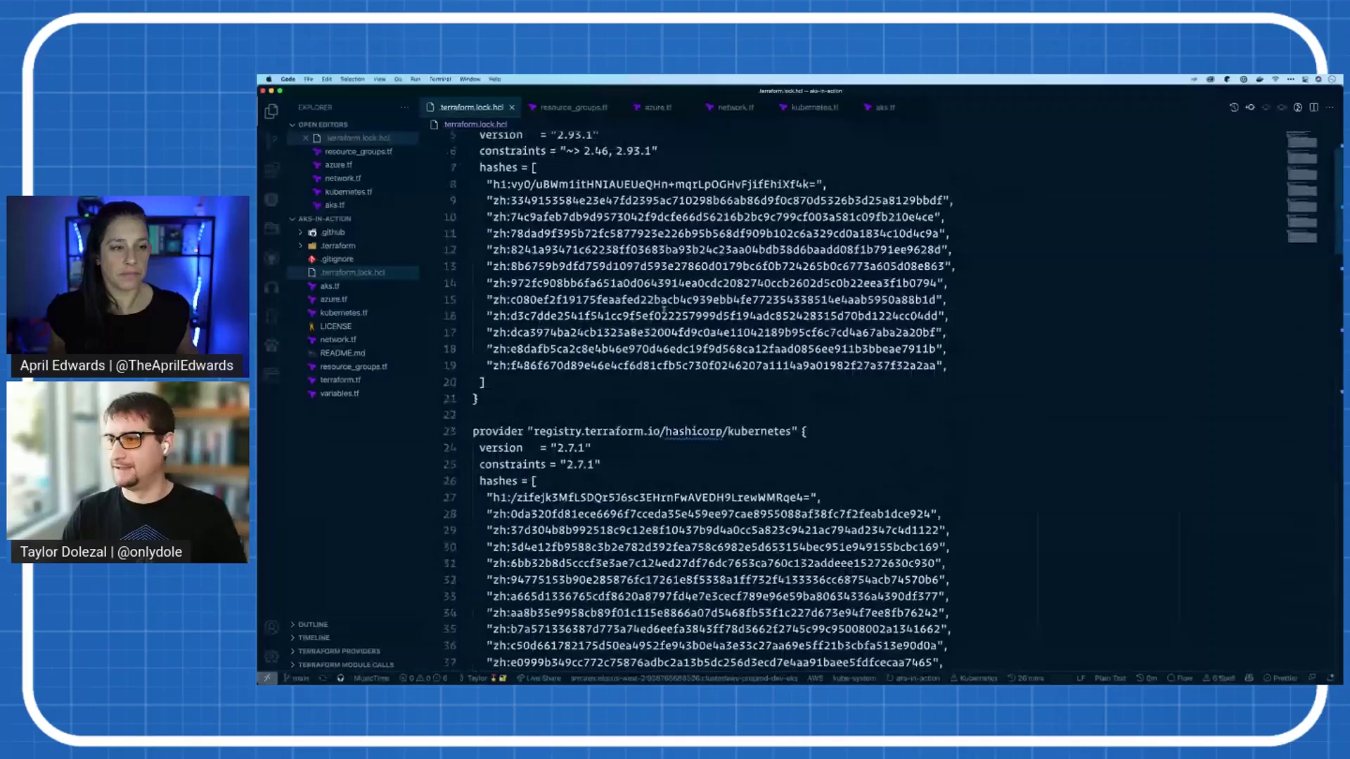
scroll(661, 310, up, 3)
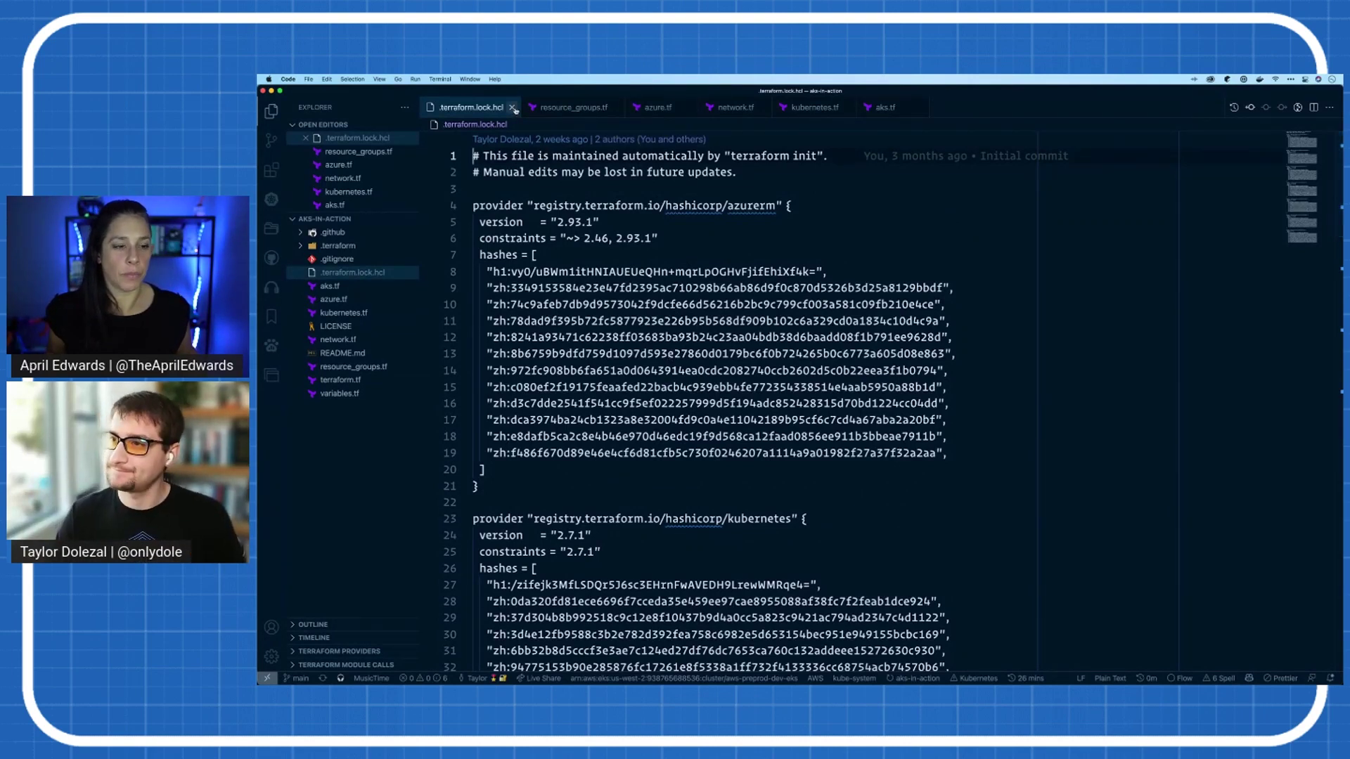
key(ctrl+w)
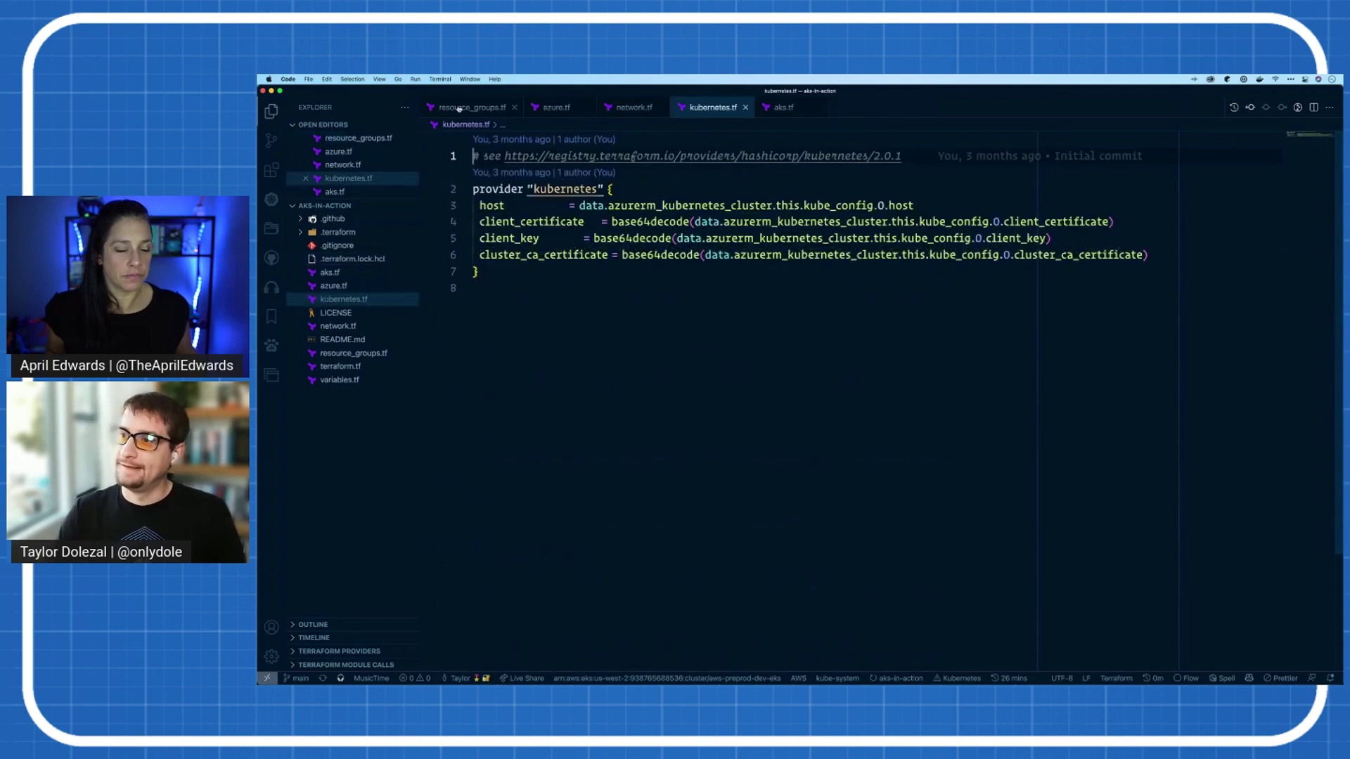
Step: Review resource_groups.tf and azure.tf, then close both so network.tf is active
click(469, 107)
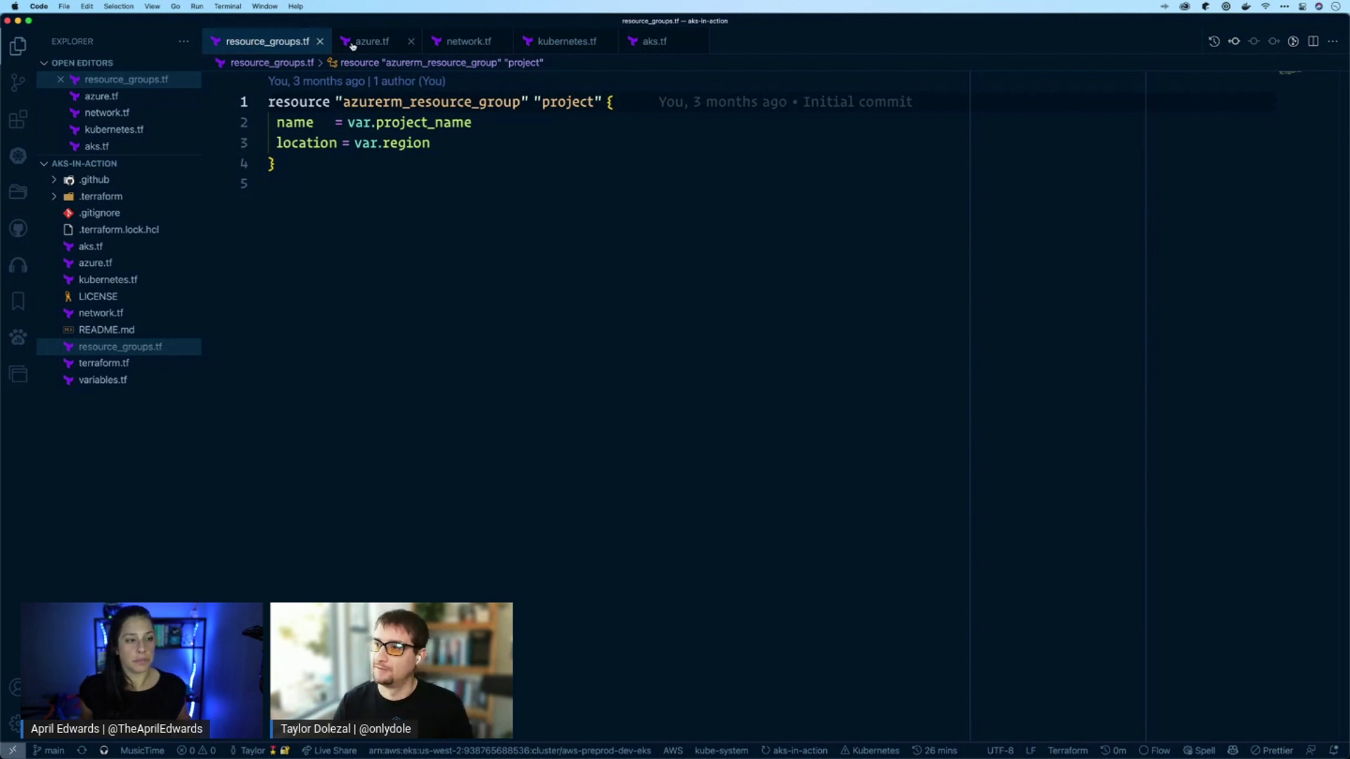
key(ctrl+Tab)
click(320, 42)
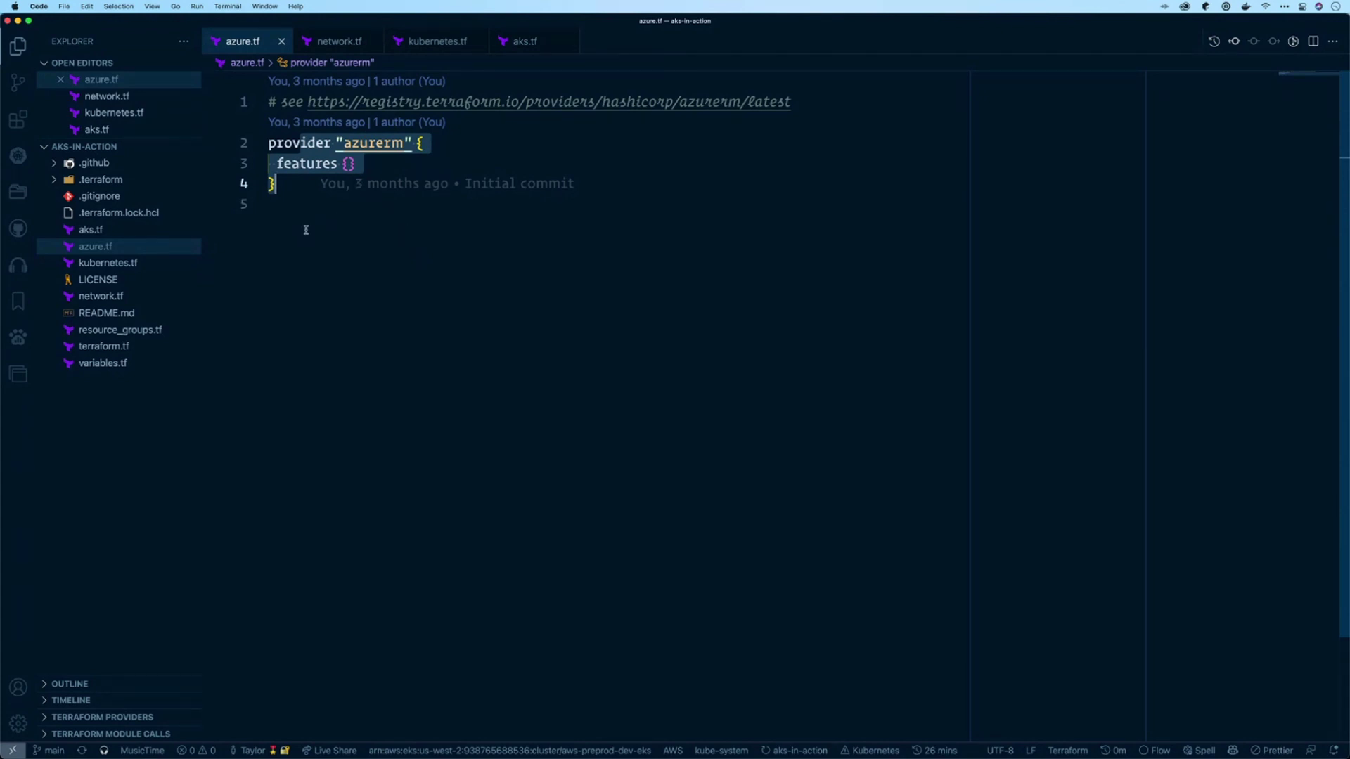
click(283, 43)
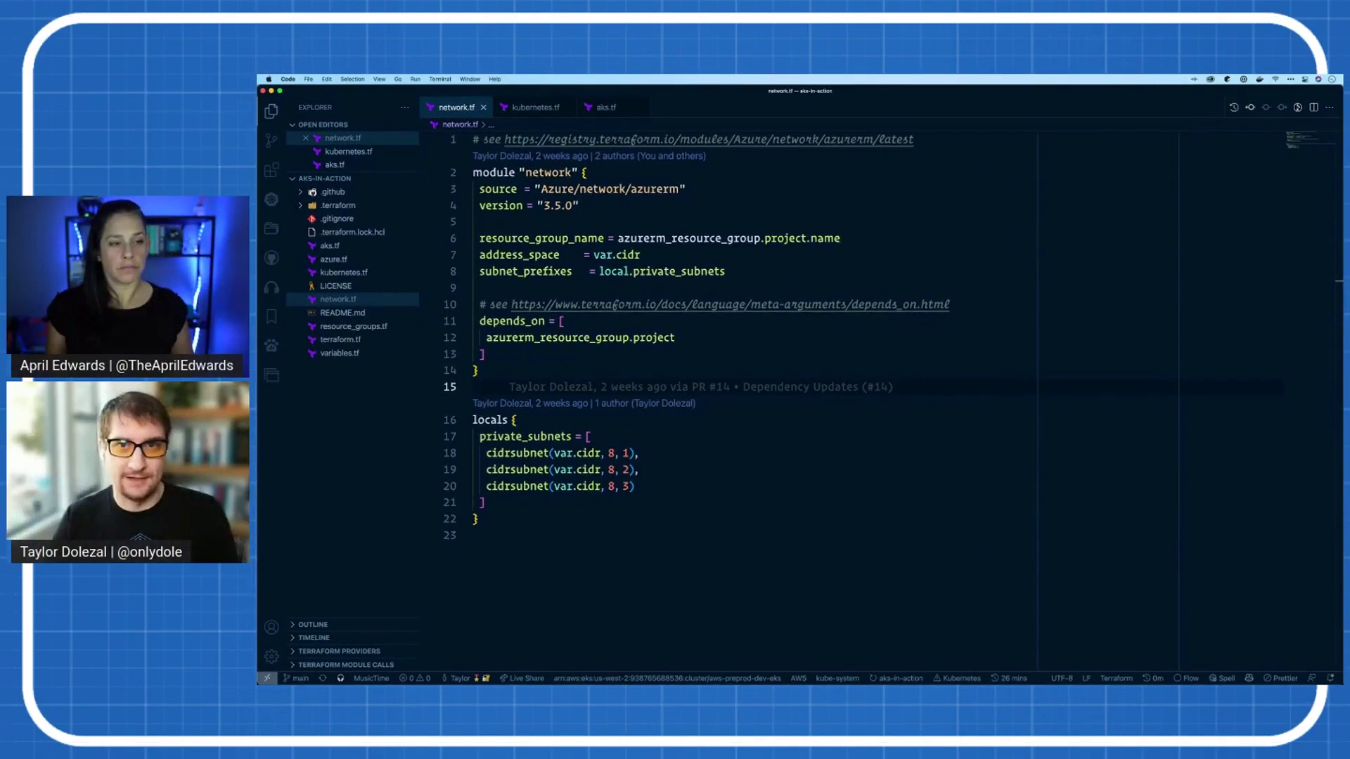
Step: Find the Azure/network module in the Terraform Registry and list its input variables
key(alt+Tab)
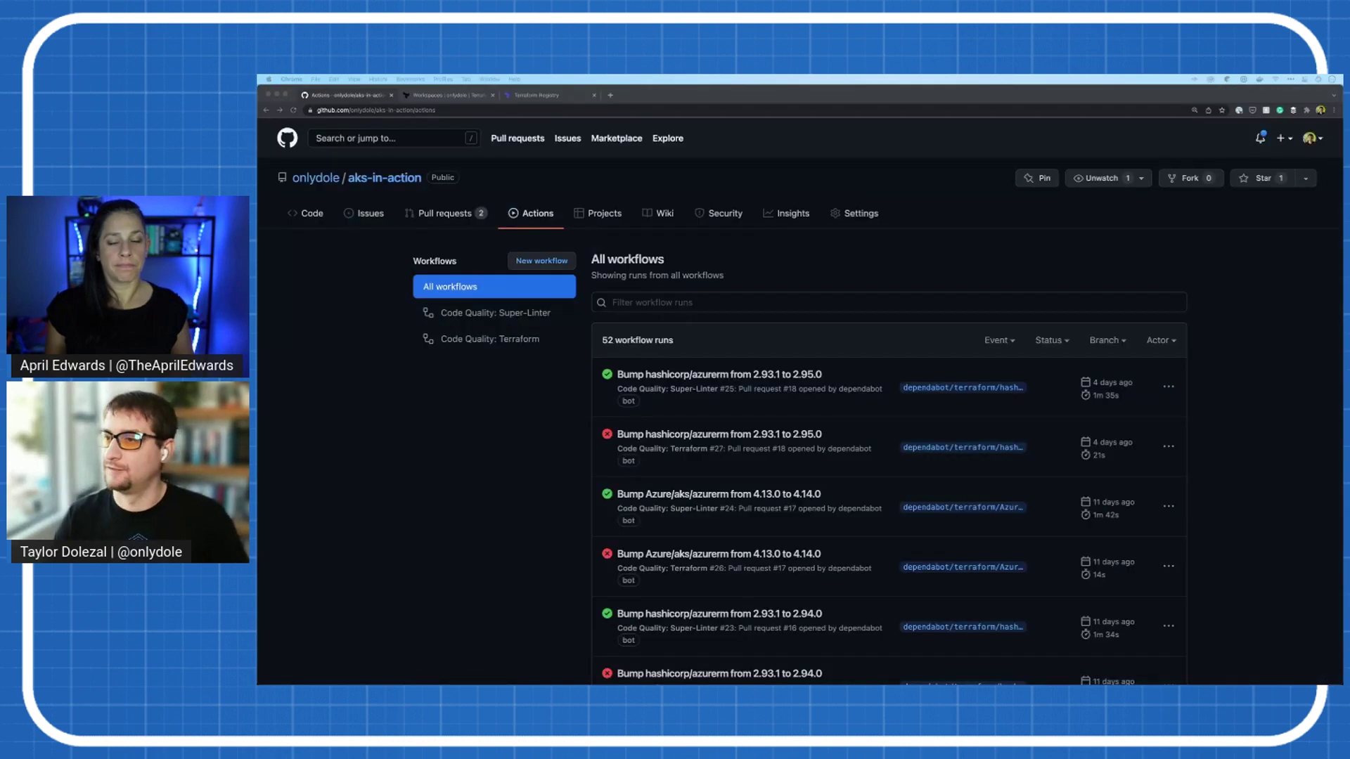
click(583, 97)
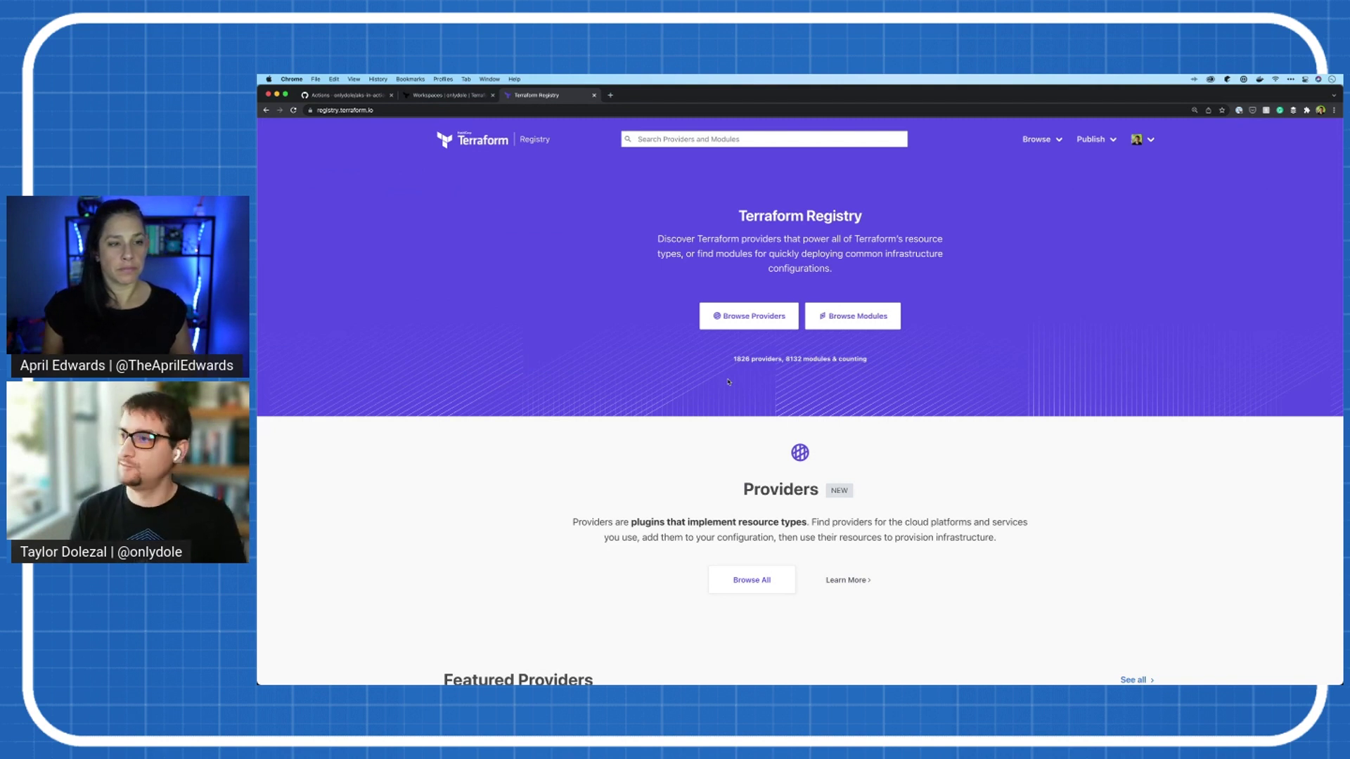
click(731, 140)
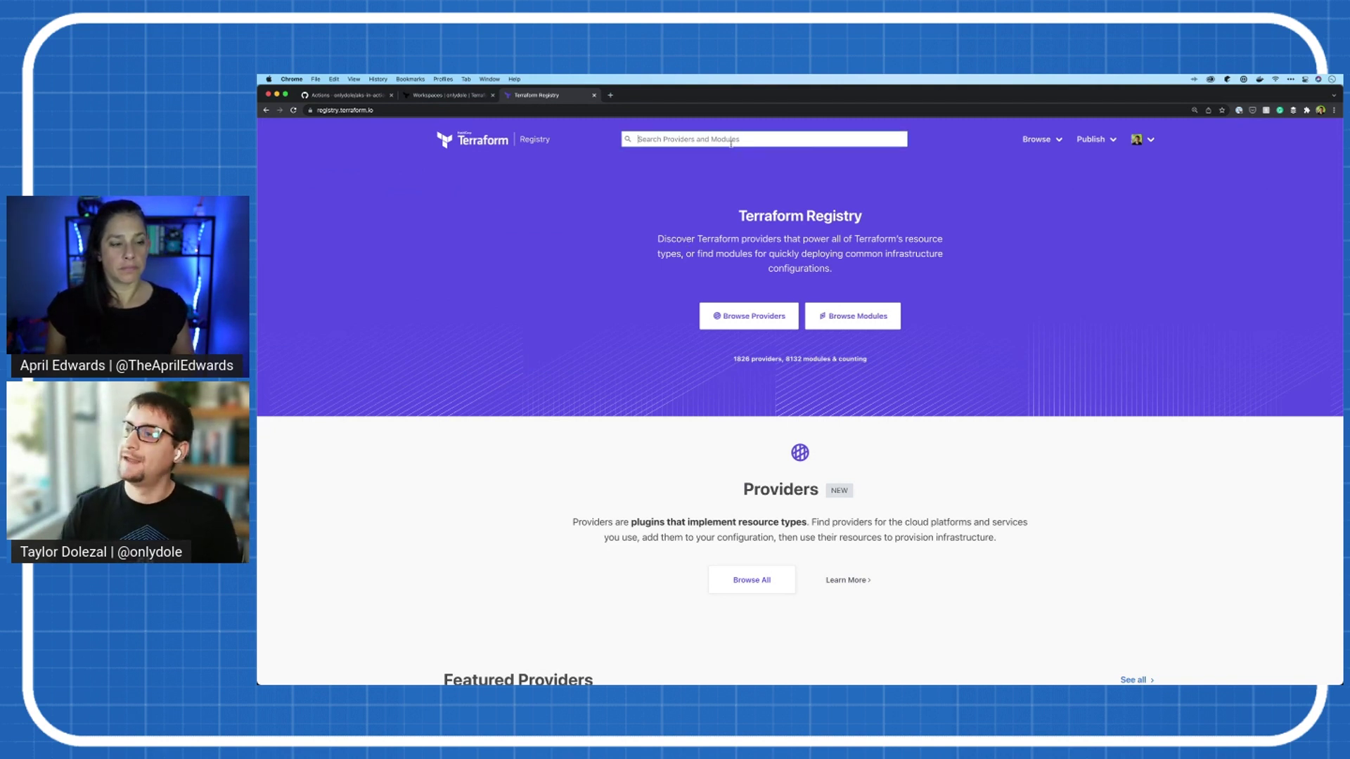
text(AdAzure)
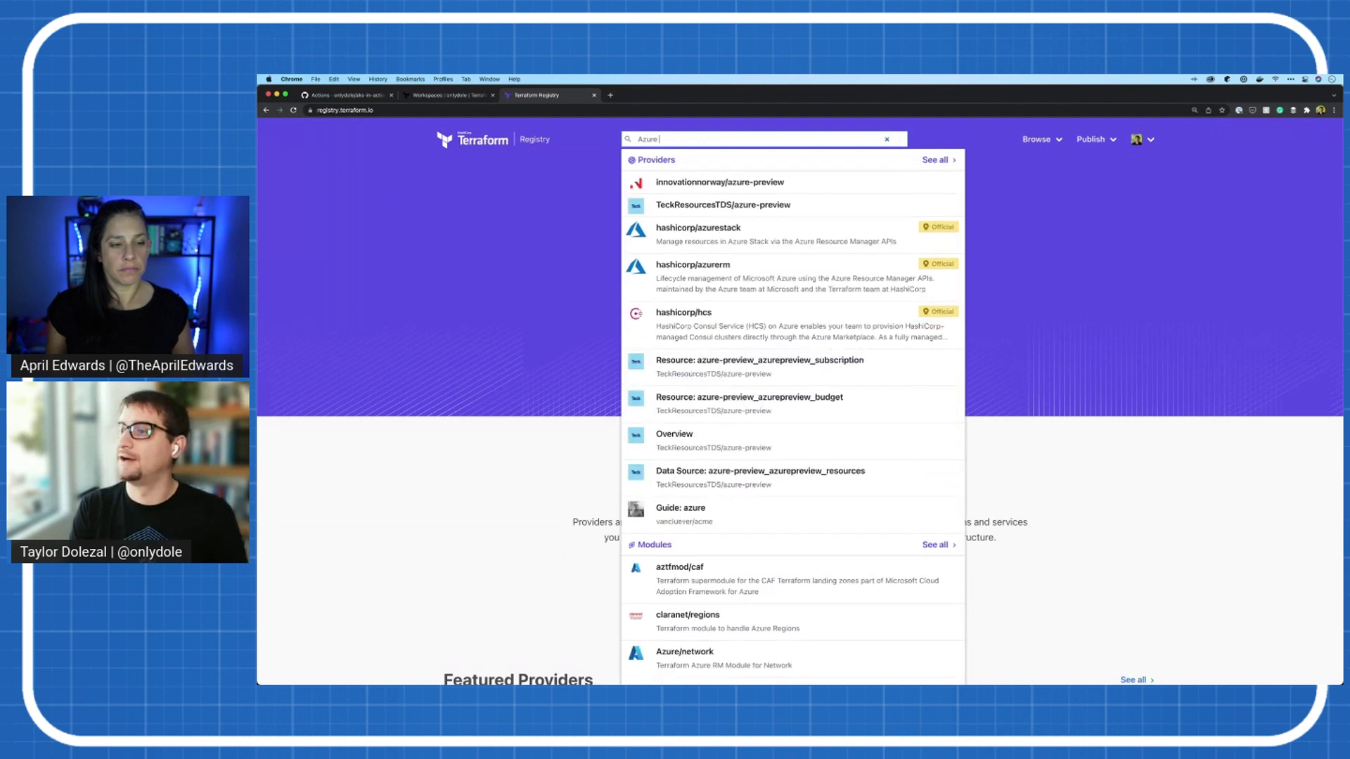
text( net)
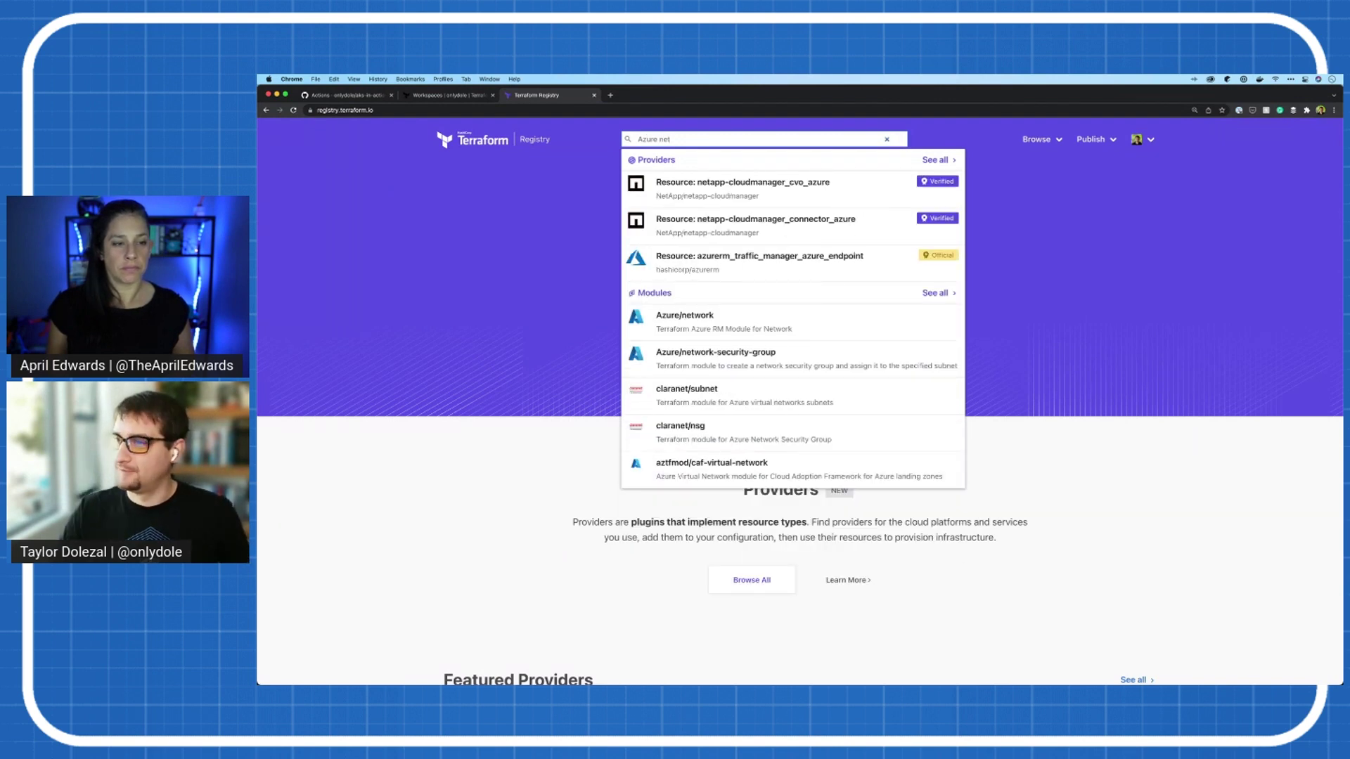
click(731, 319)
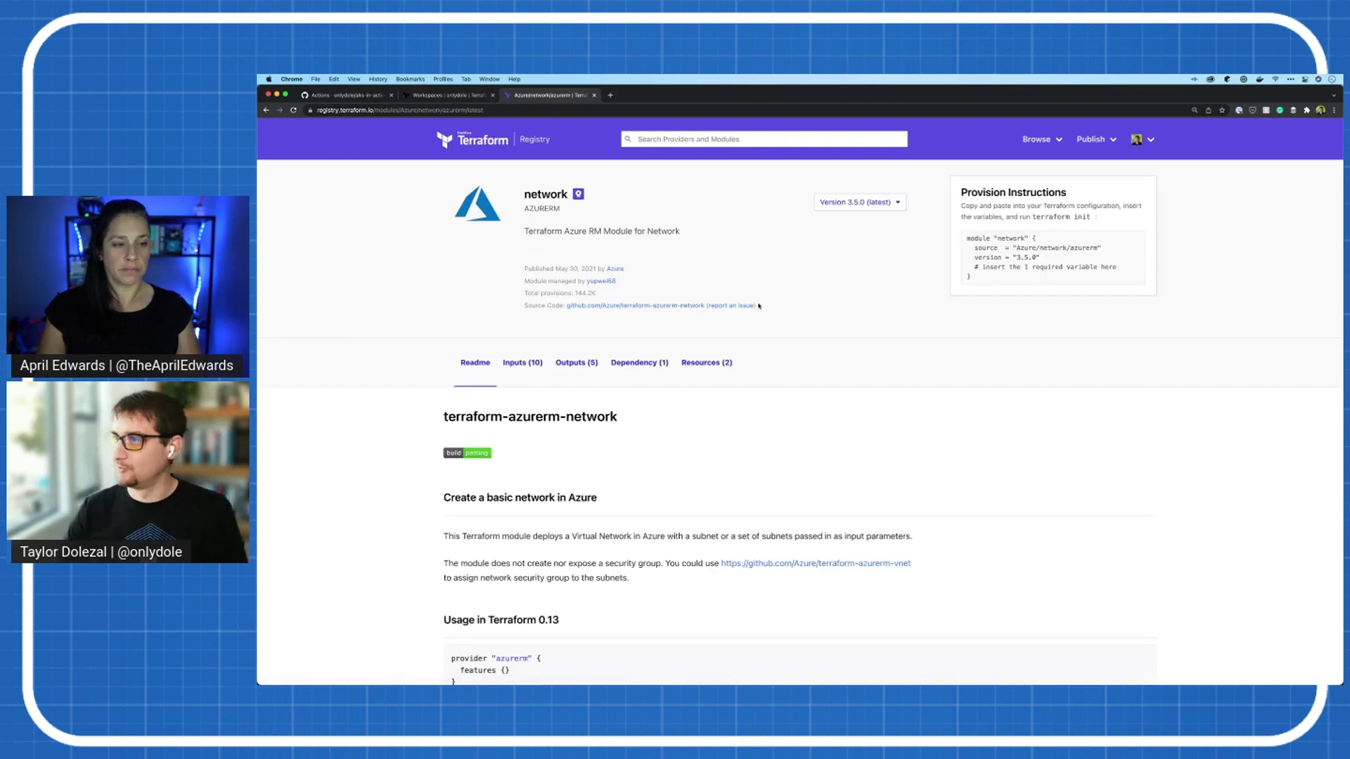
click(523, 363)
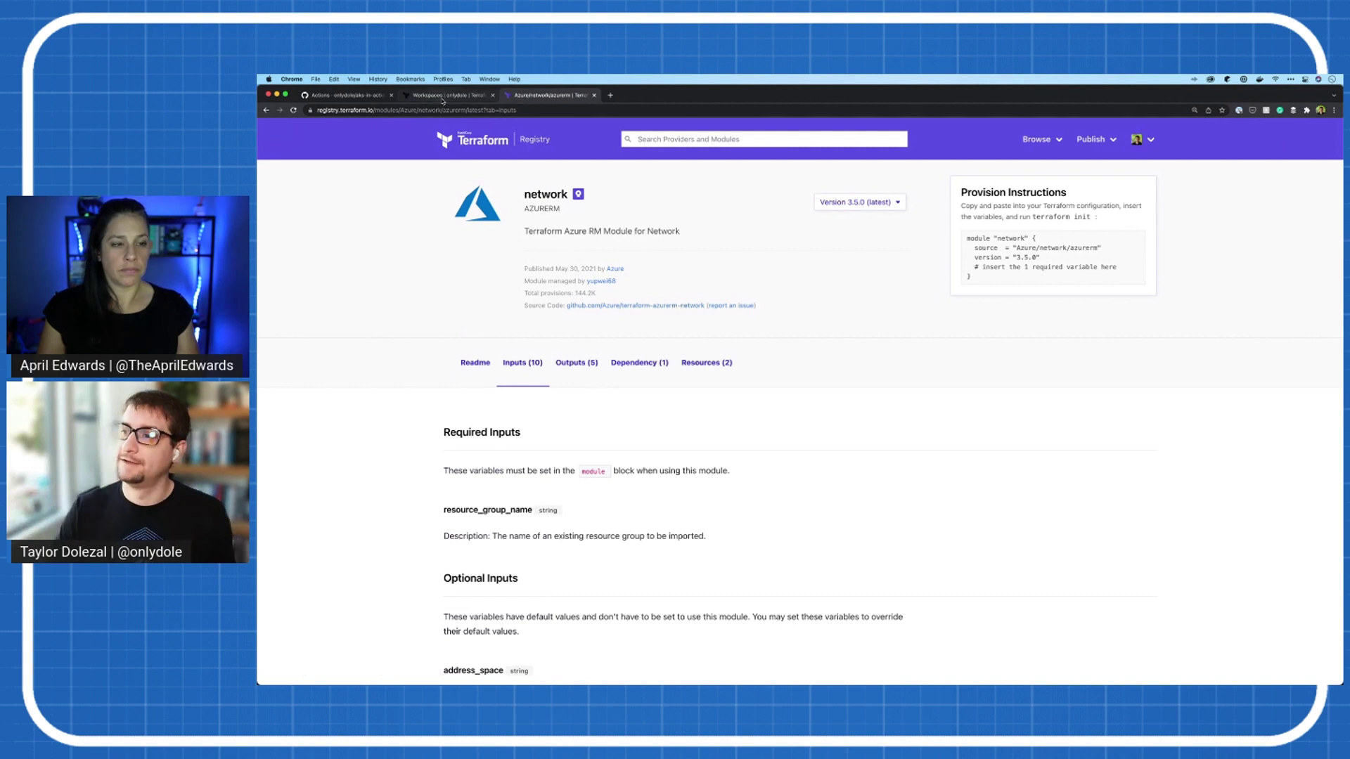
click(745, 139)
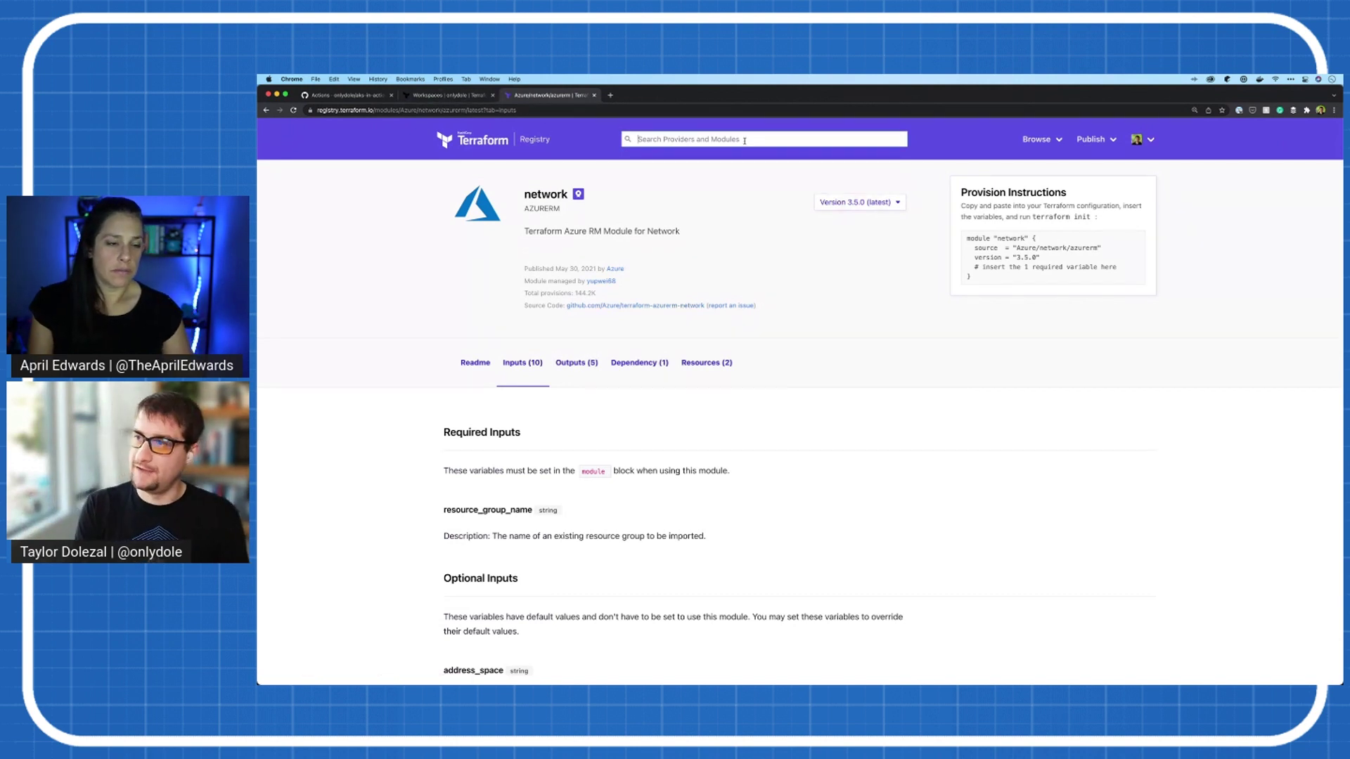
text(Azure AKS)
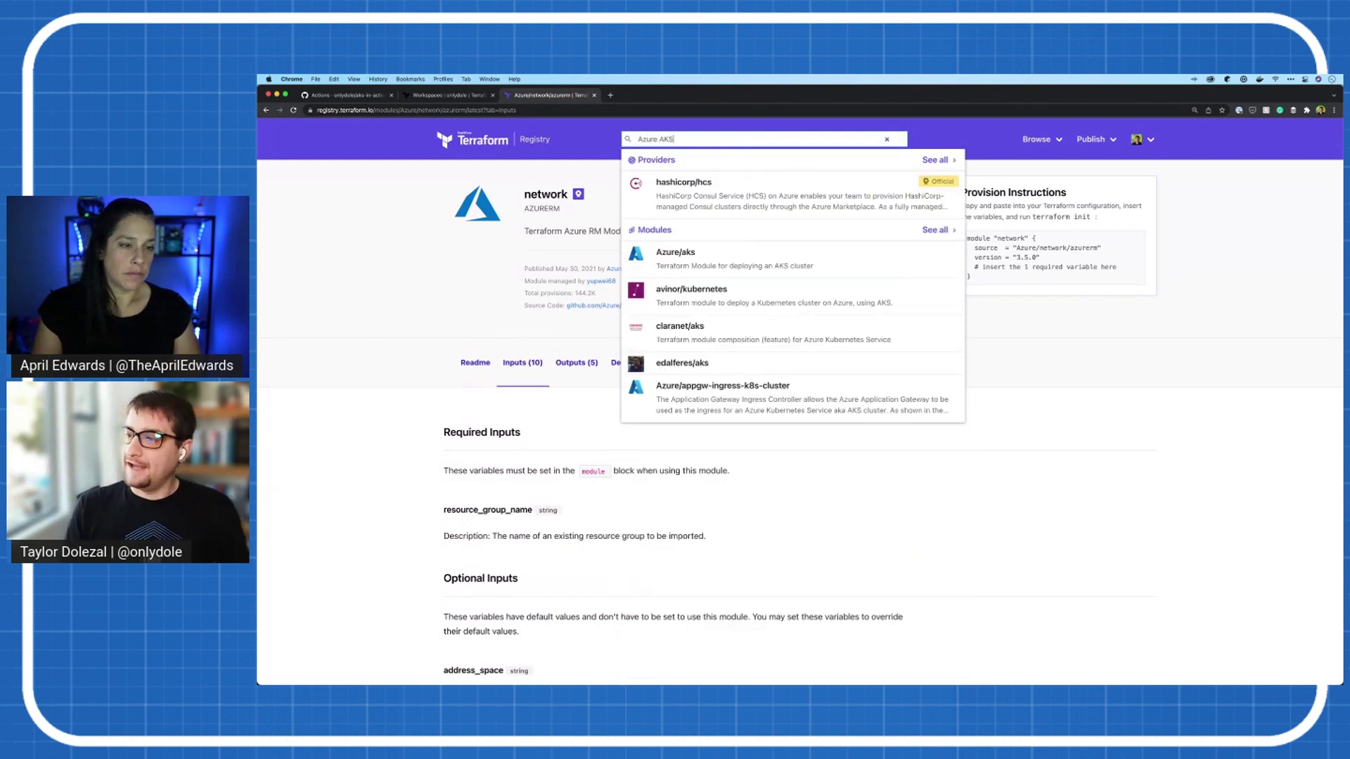
Step: Read the Azure/aks module readme and the azurerm provider's documentation and usage, then close the registry tab
click(697, 264)
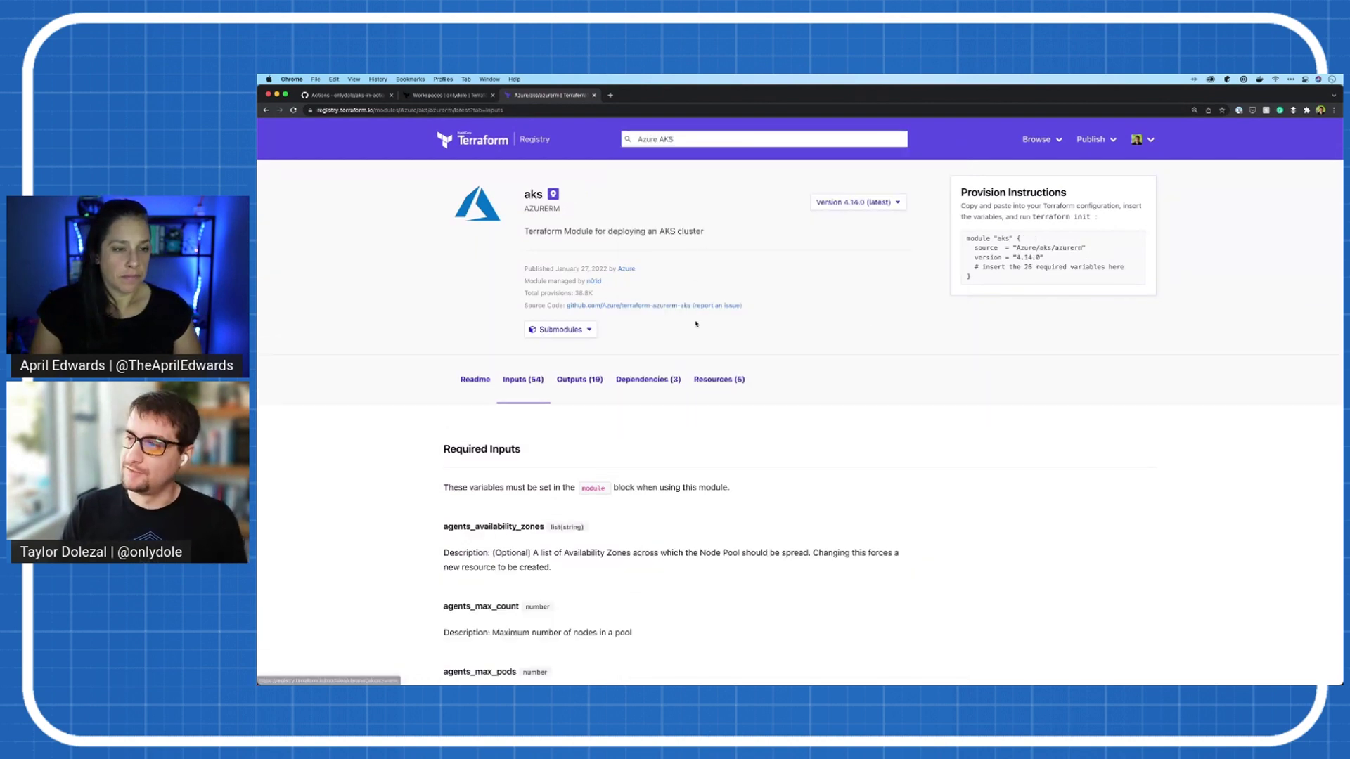
scroll(633, 370, down, 2)
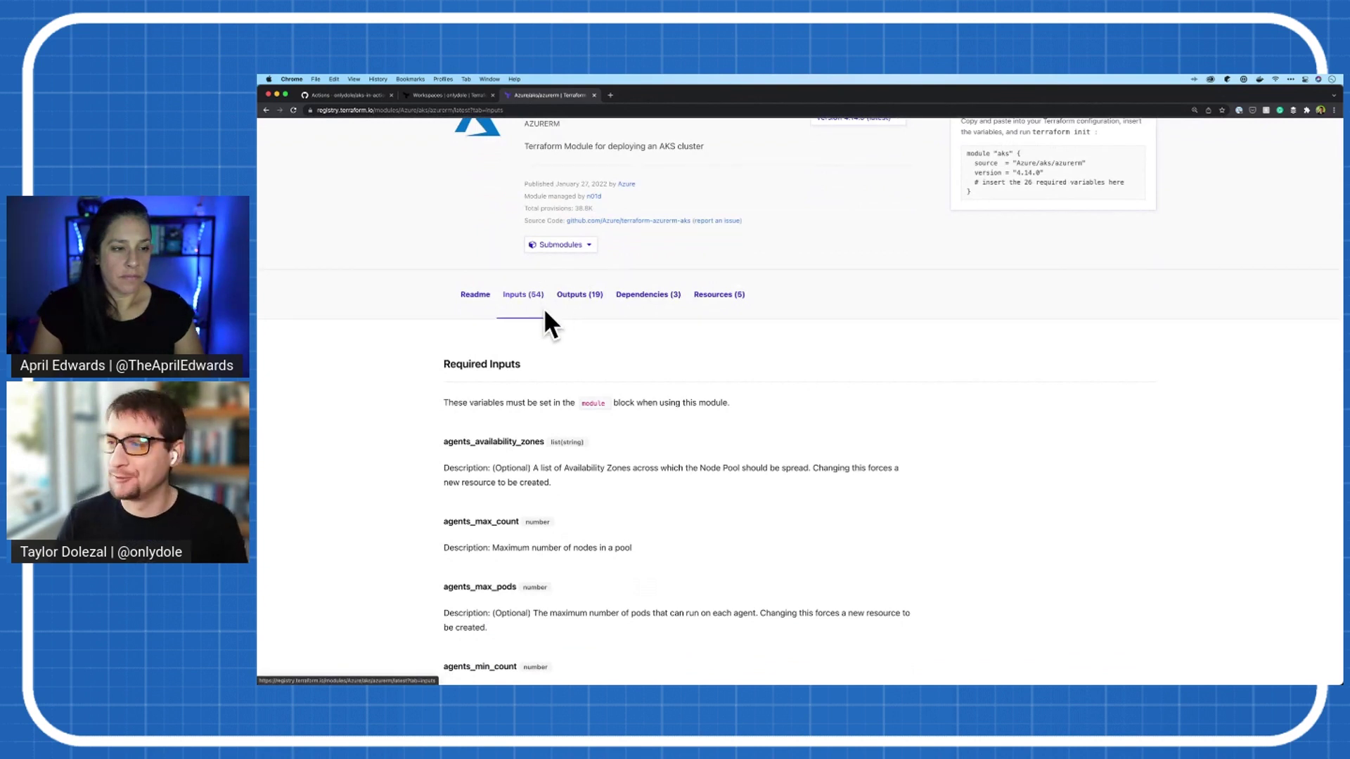
click(476, 296)
scroll(738, 369, up, 3)
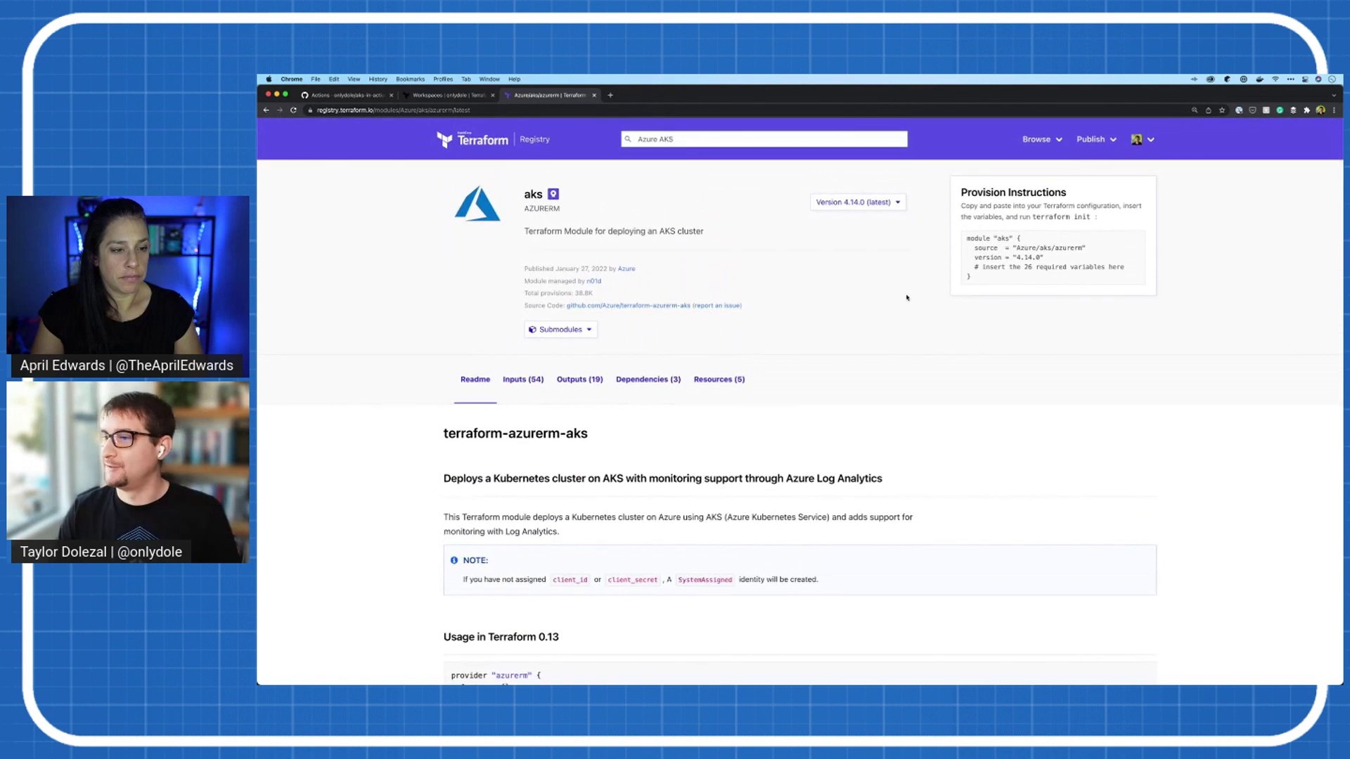
double_click(648, 138)
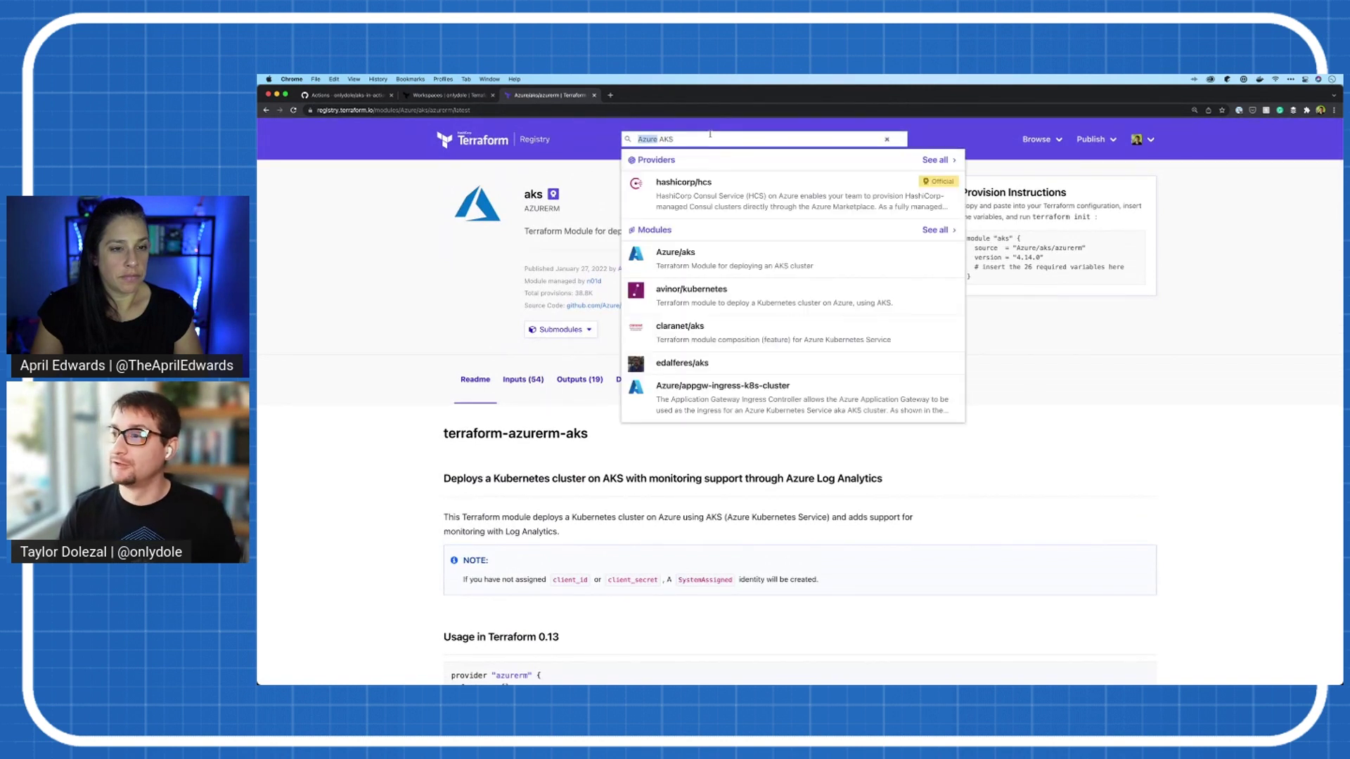
text(azurerm)
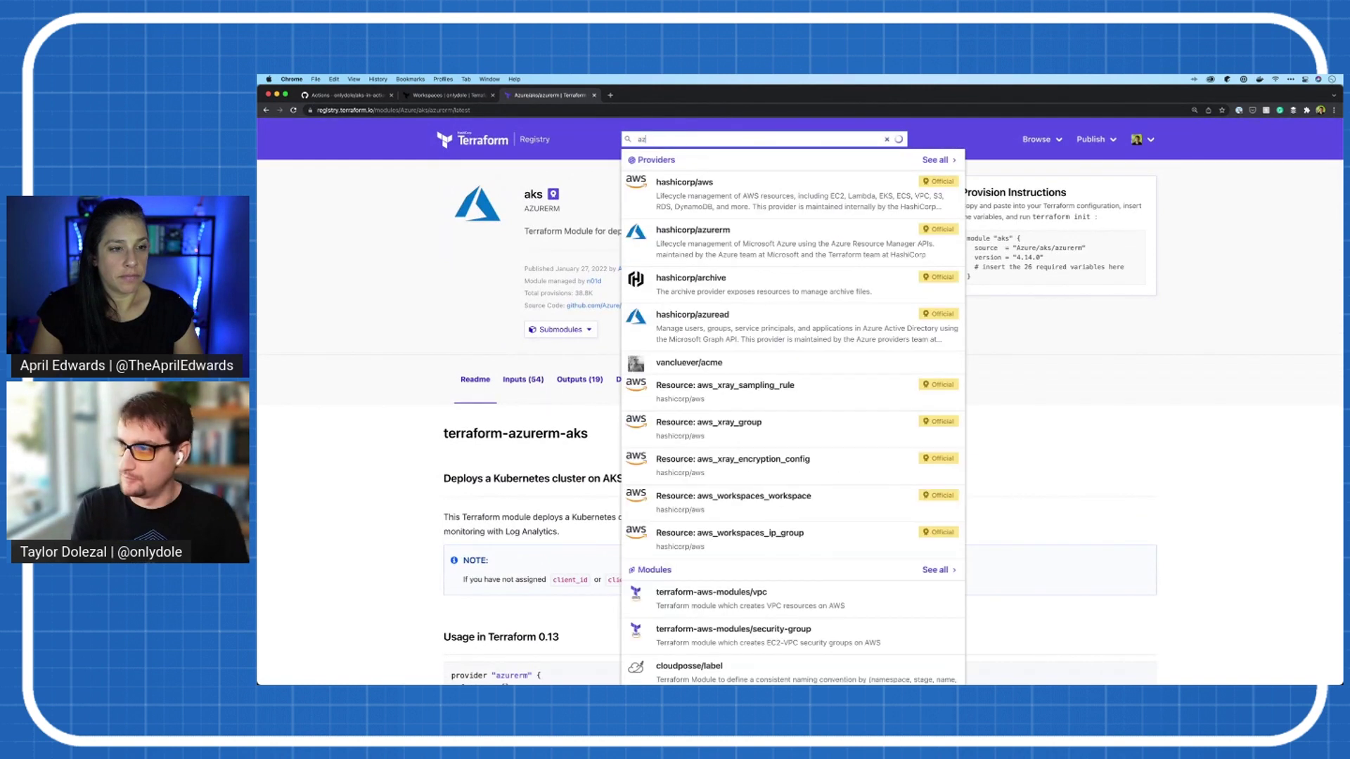
key(Return)
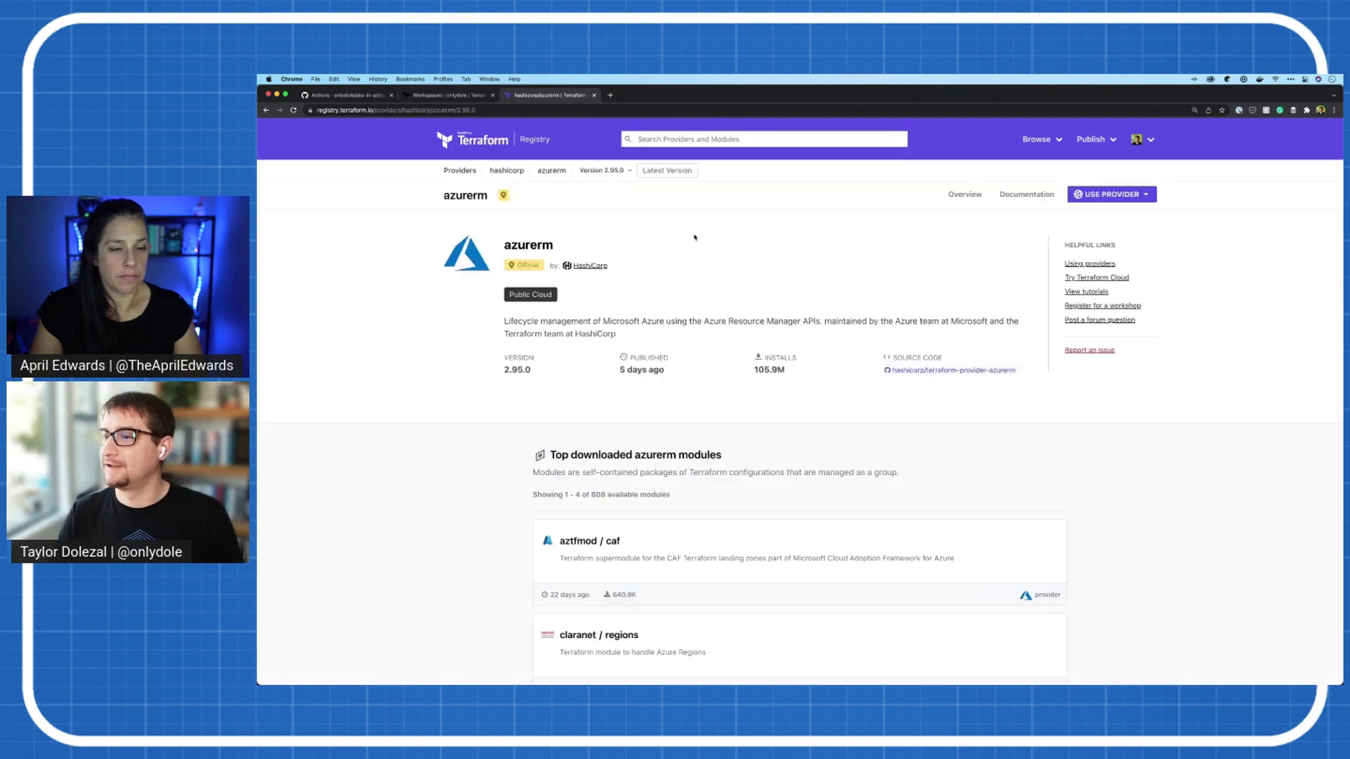
click(1026, 194)
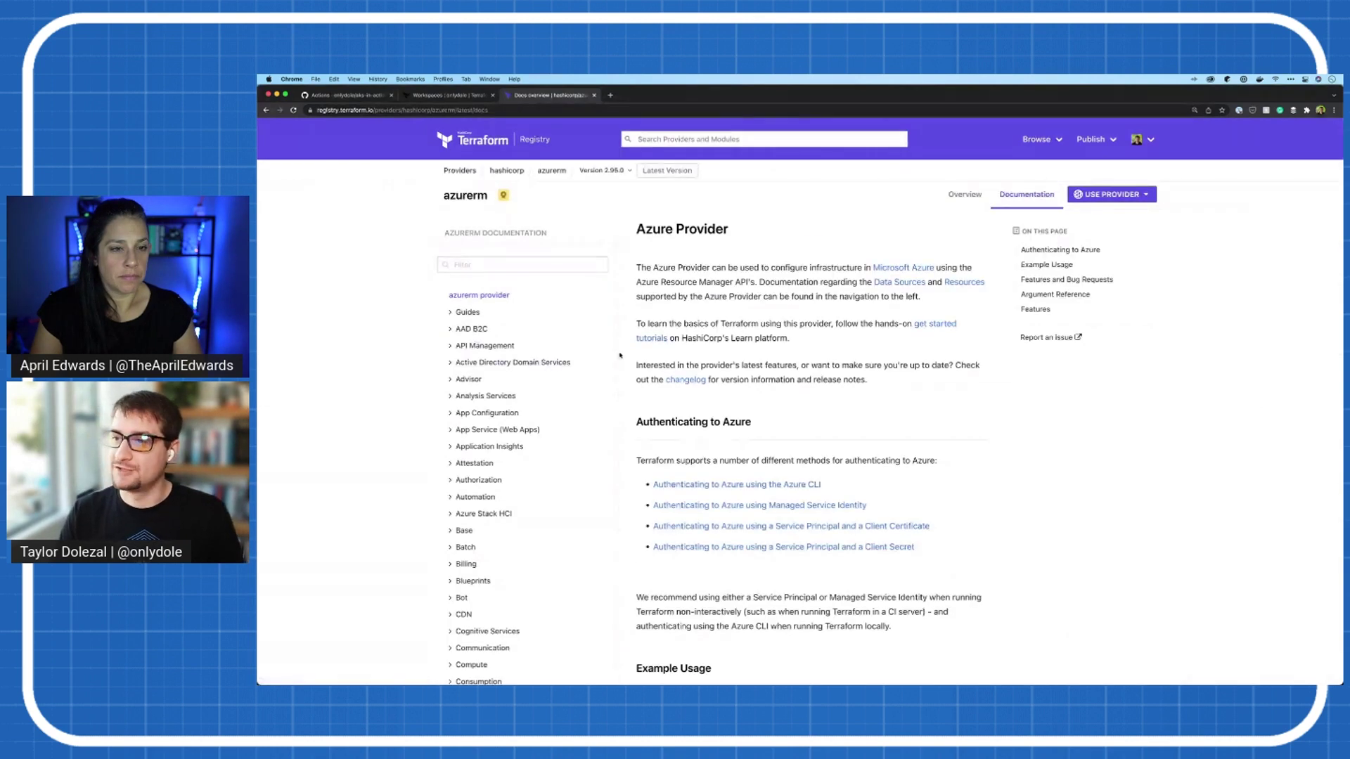
scroll(506, 343, down, 1)
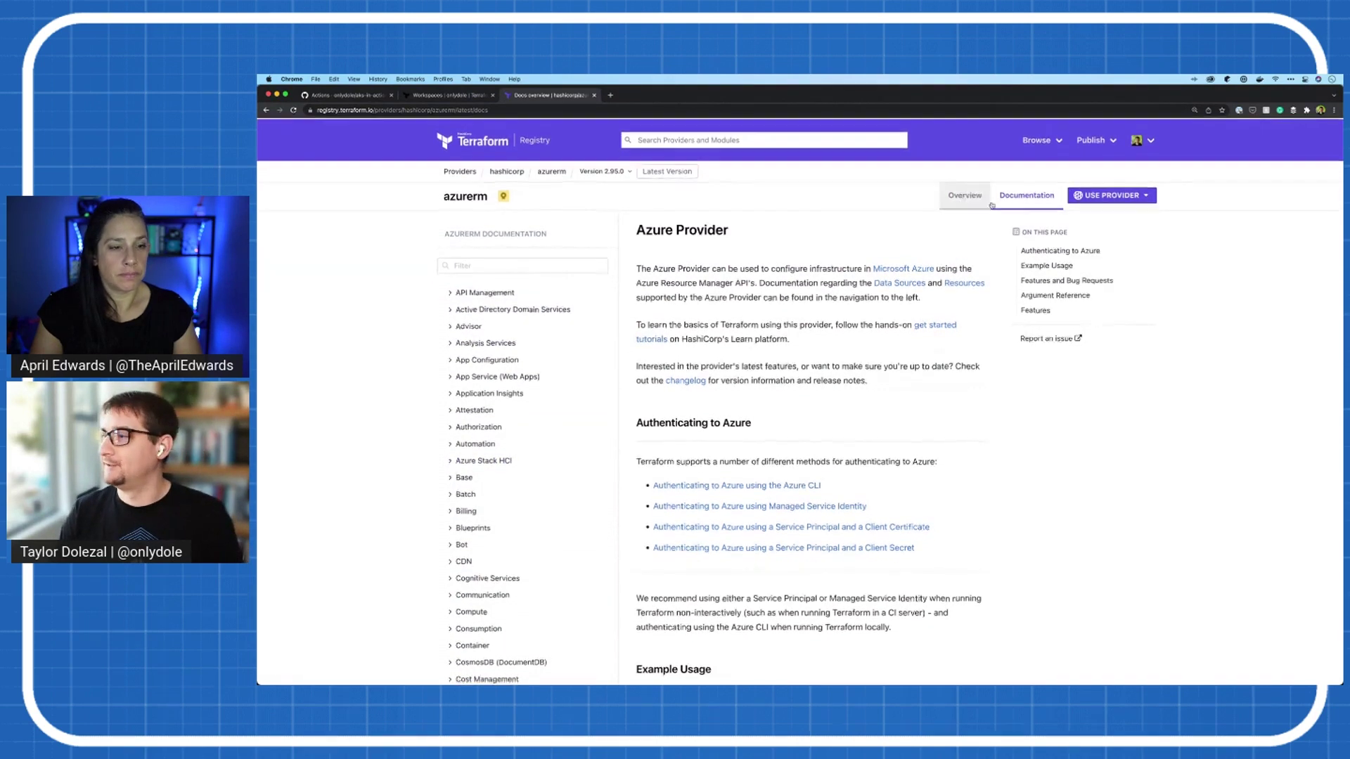
click(1111, 195)
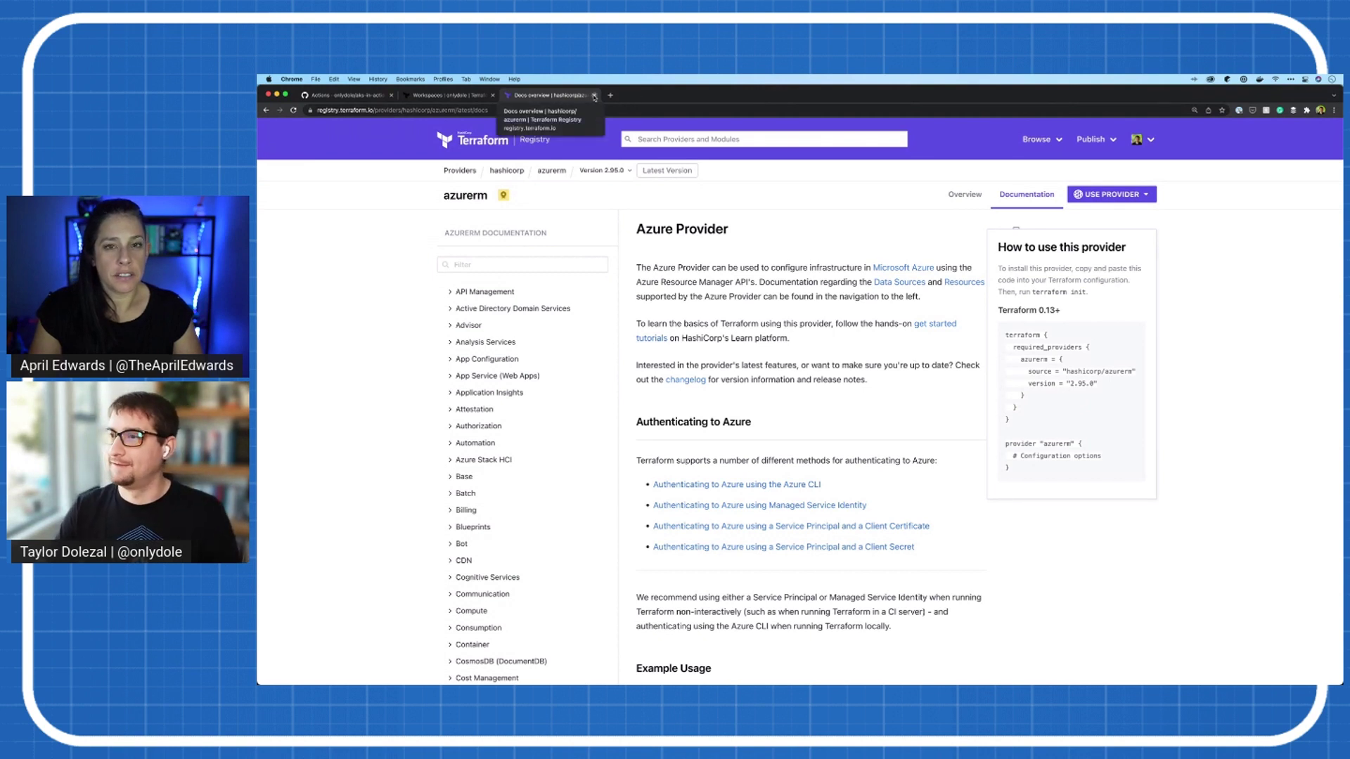
click(596, 95)
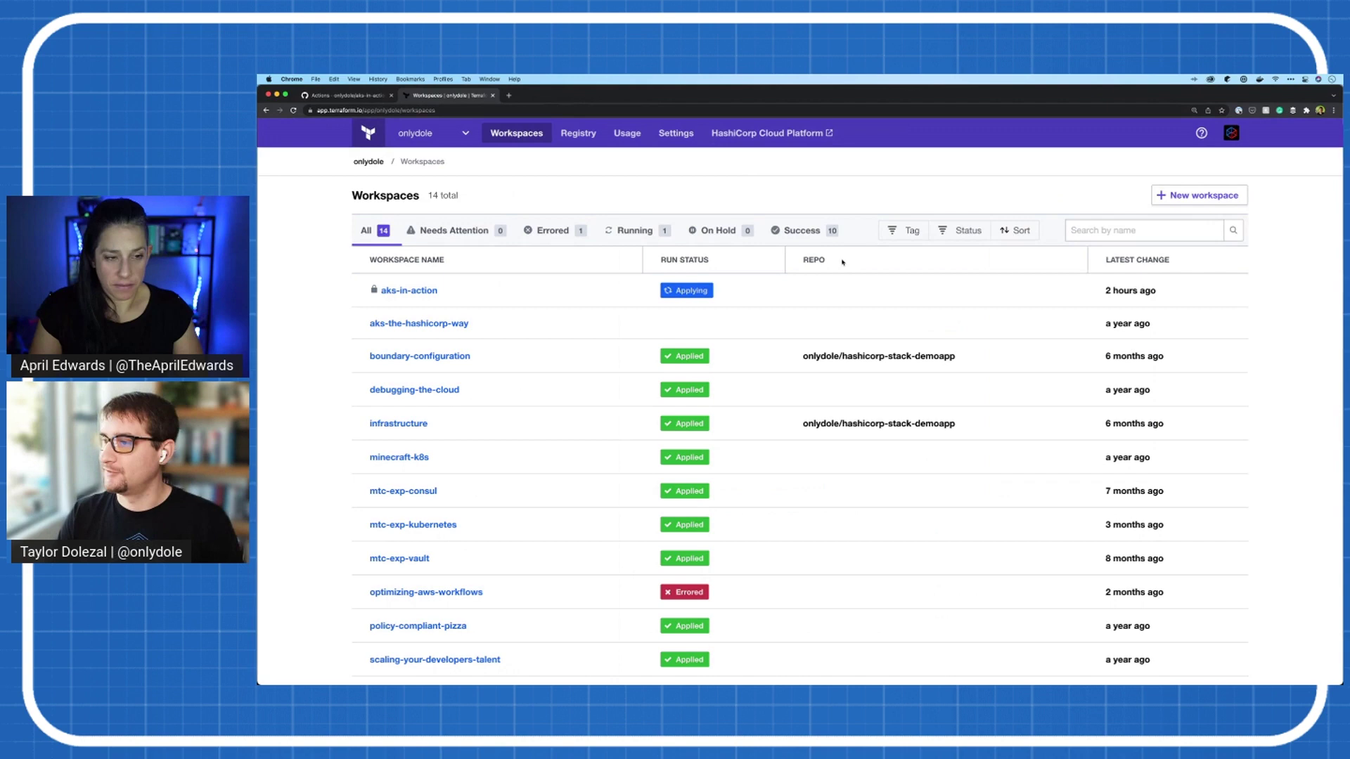
Step: Use Mission Control to bring the VS Code window showing network.tf to the front
key(ctrl+Up)
click(712, 305)
mouse_move(633, 387)
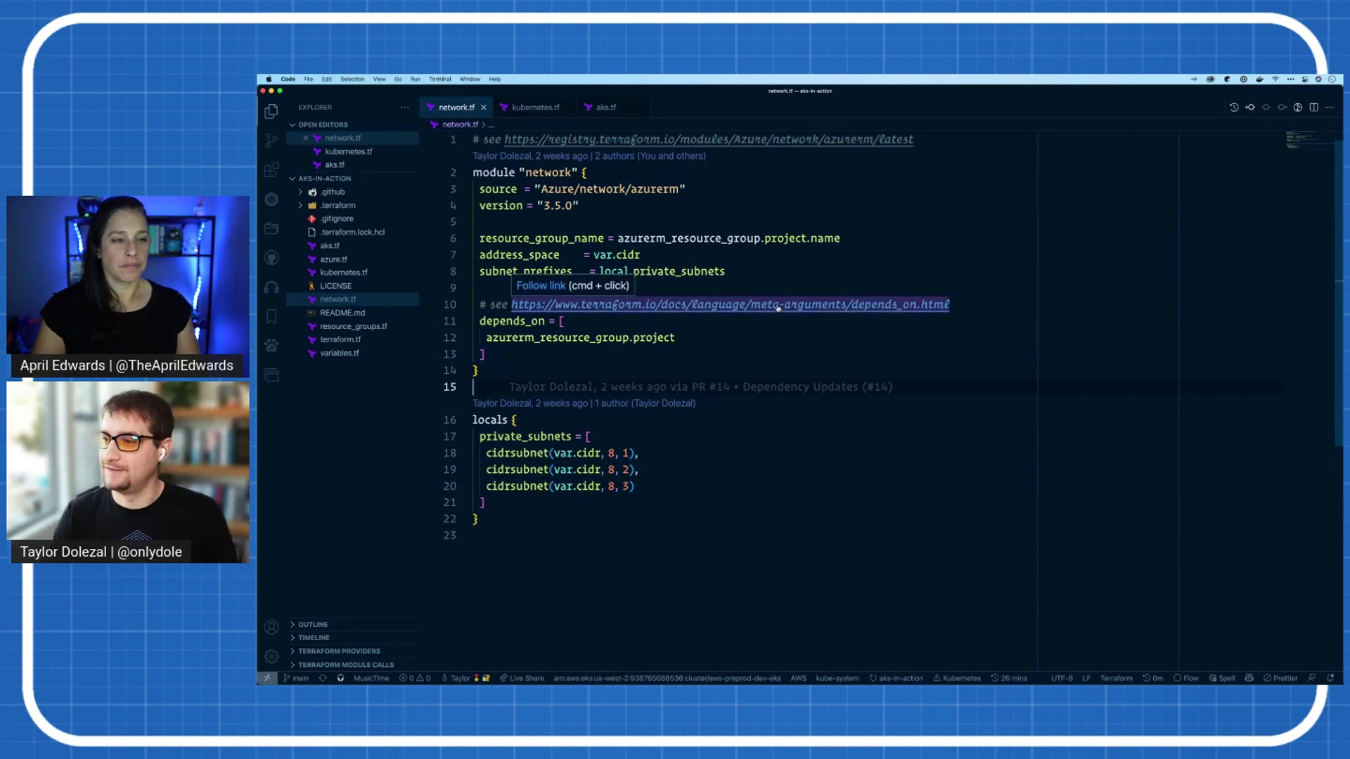
mouse_move(701, 387)
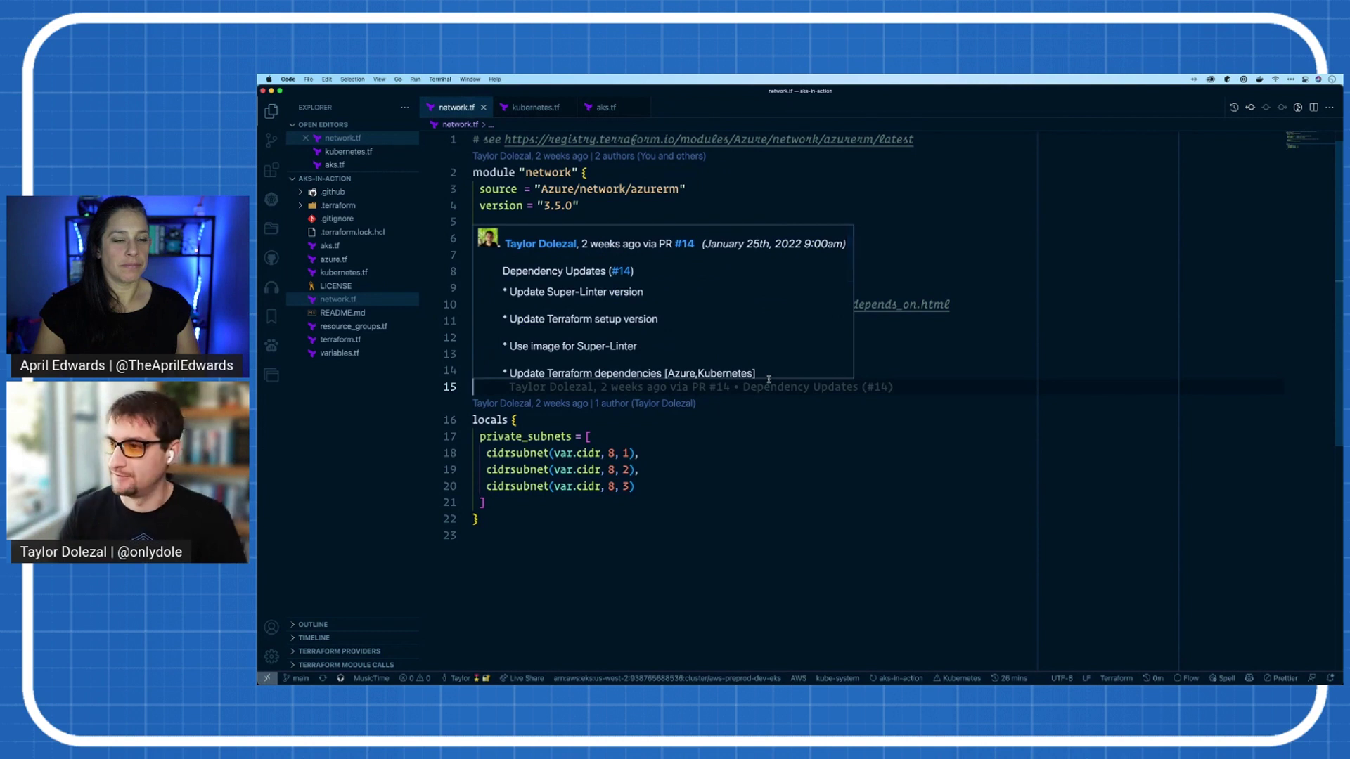
Step: Dismiss the commit popup, inspect var.cidr and local.private_subnets, then close network.tf
click(830, 454)
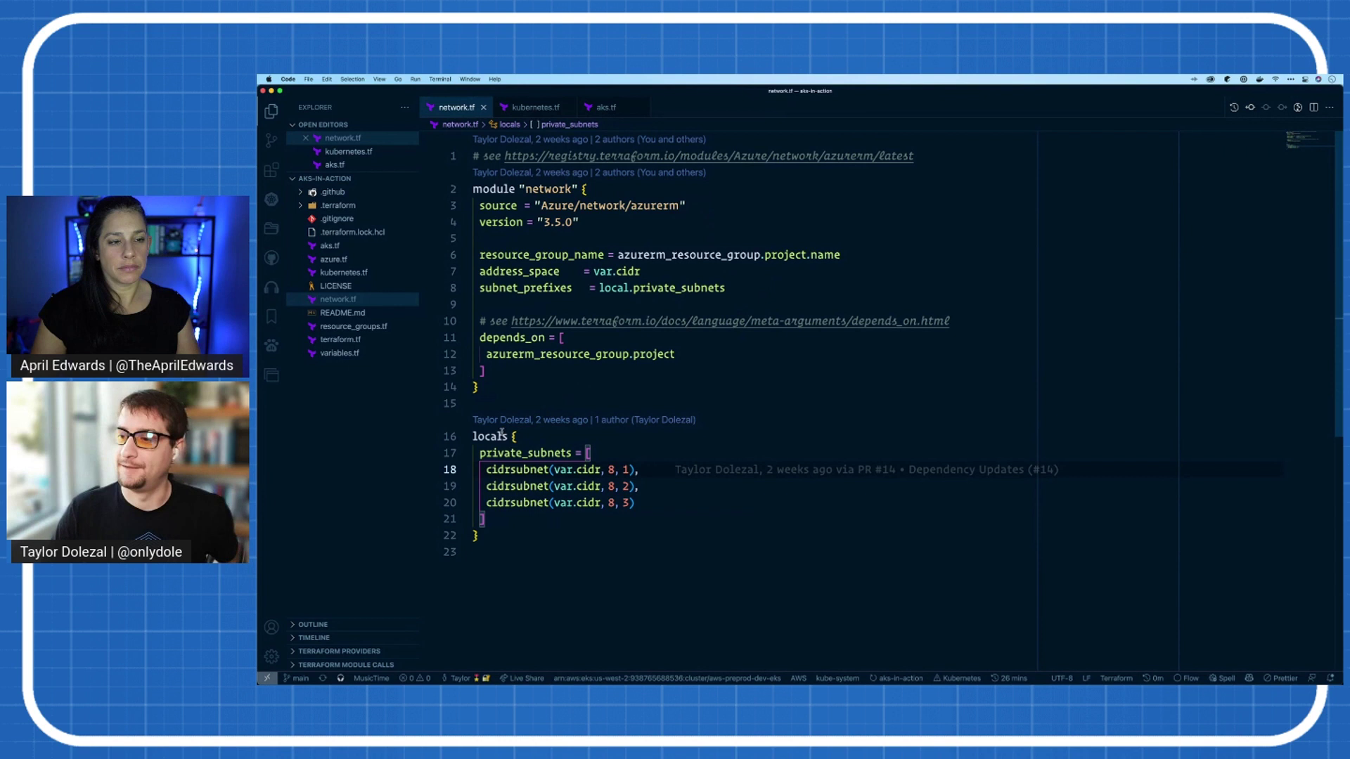
click(598, 272)
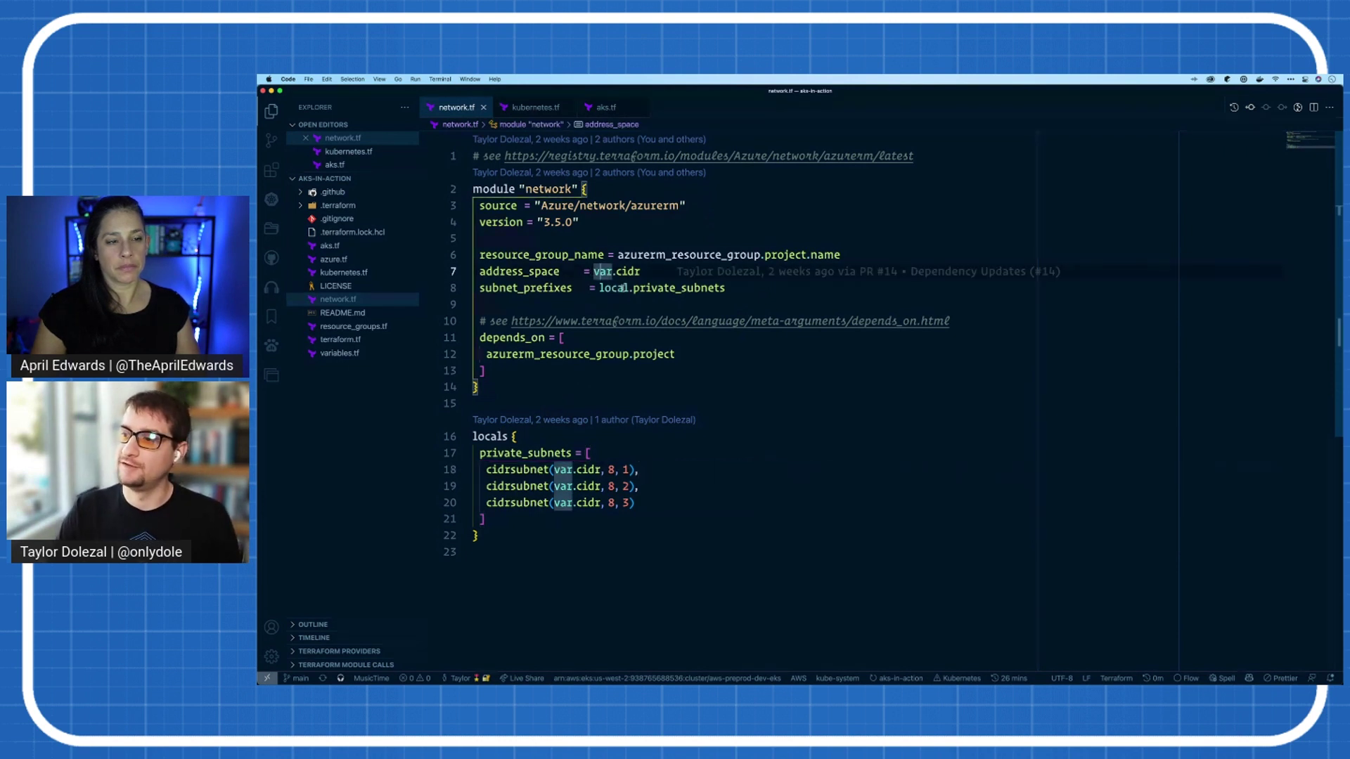
click(631, 287)
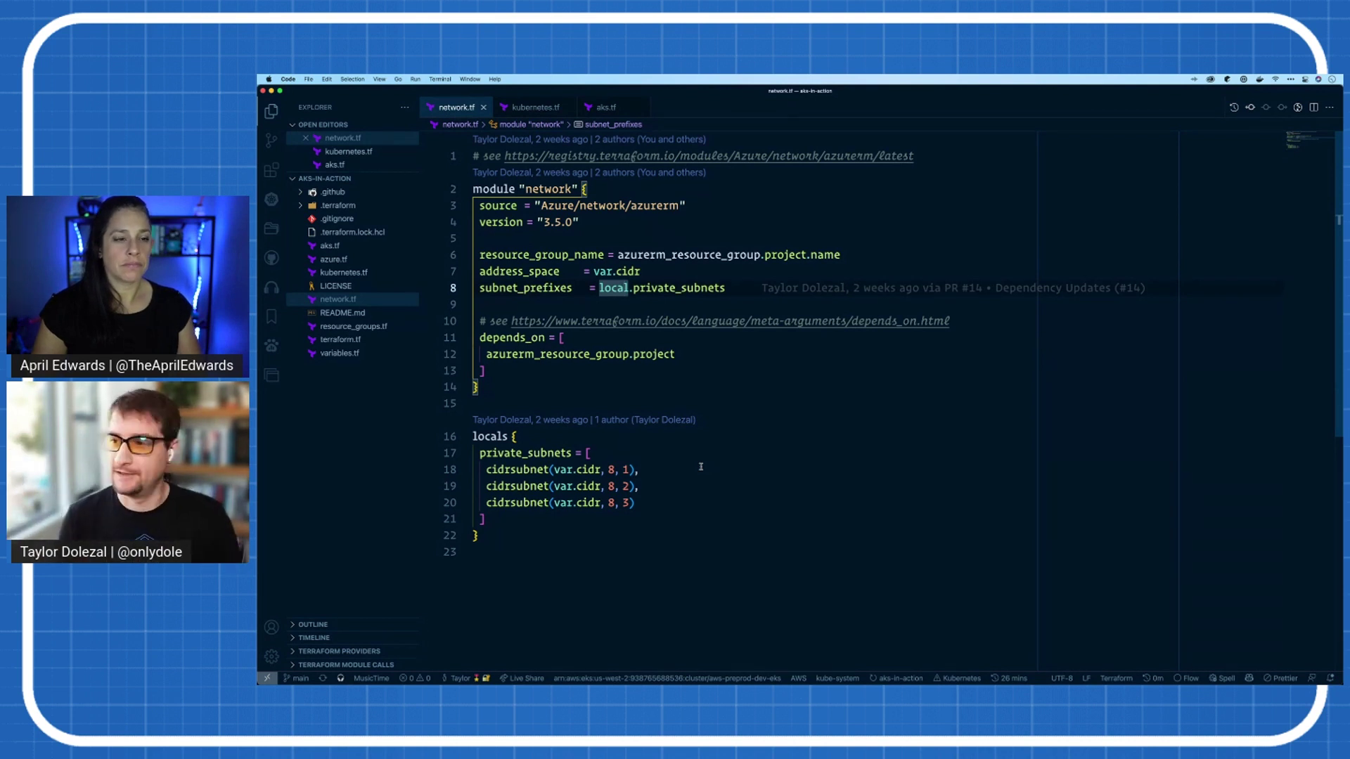
click(484, 106)
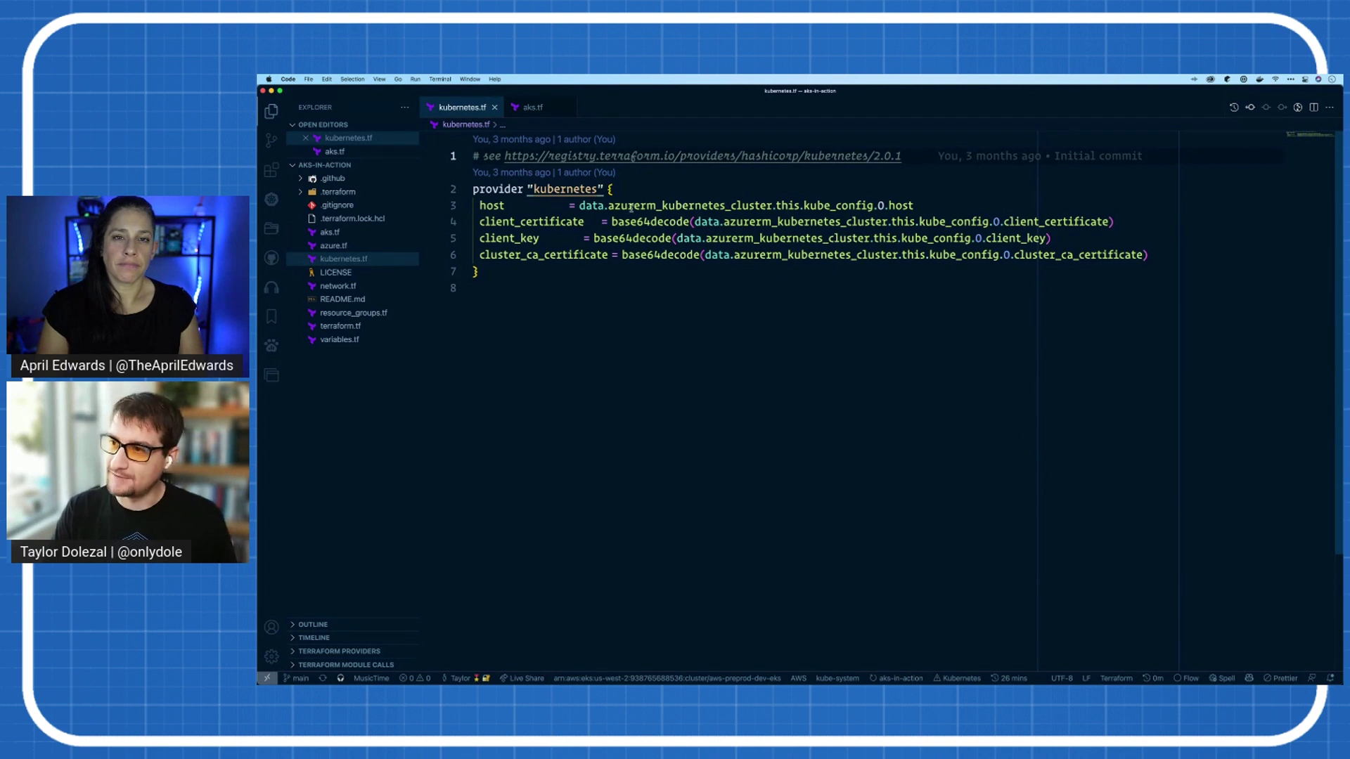
Step: Review the Kubernetes provider settings and aks.tf's null agents_count, then show the apply output
drag(676, 200, 853, 255)
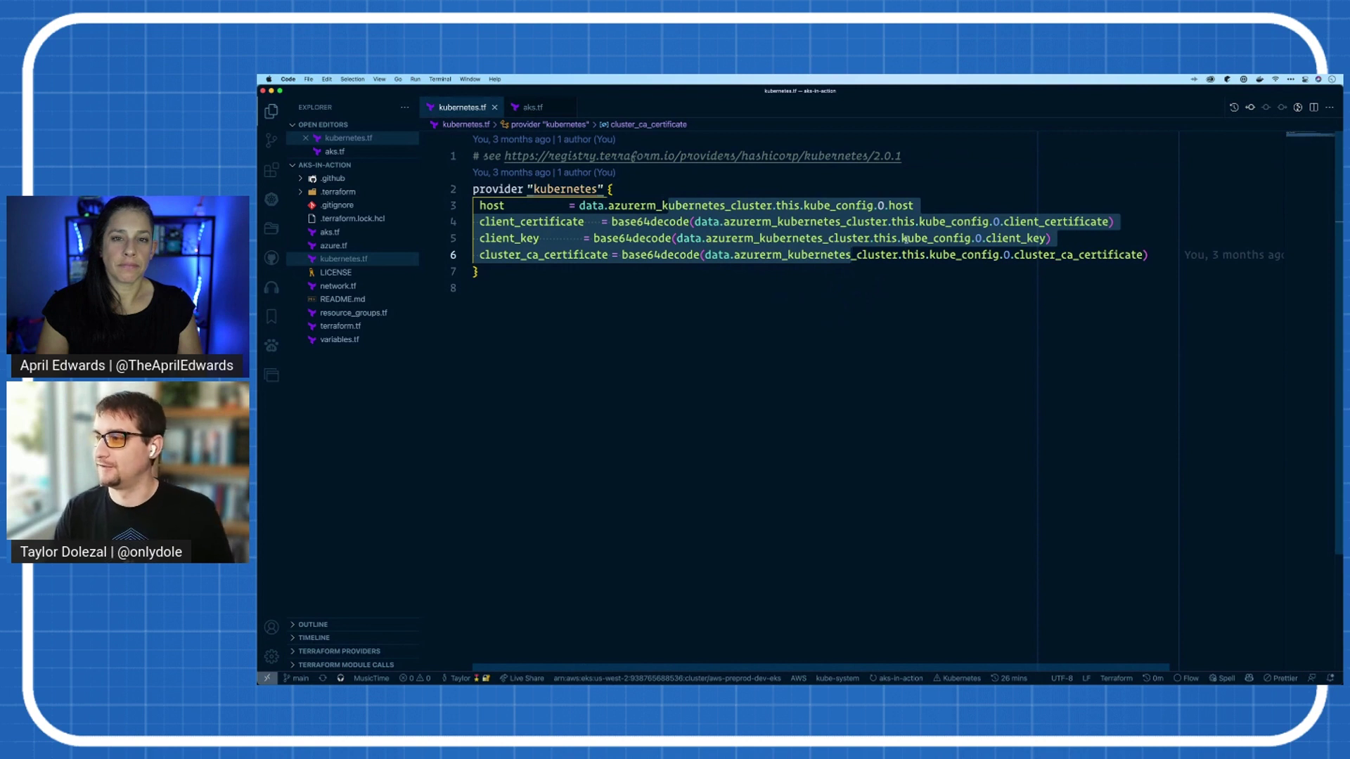
click(533, 106)
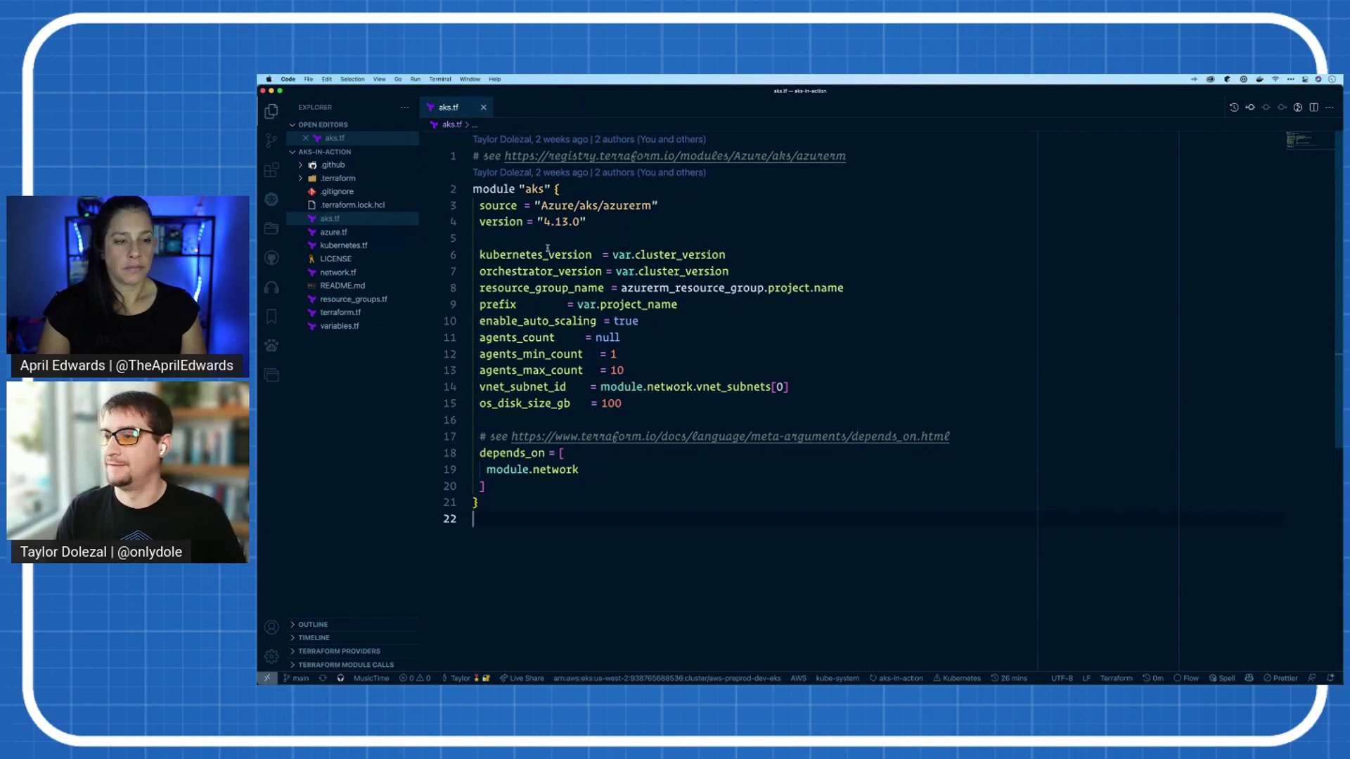
drag(547, 253, 623, 406)
double_click(607, 338)
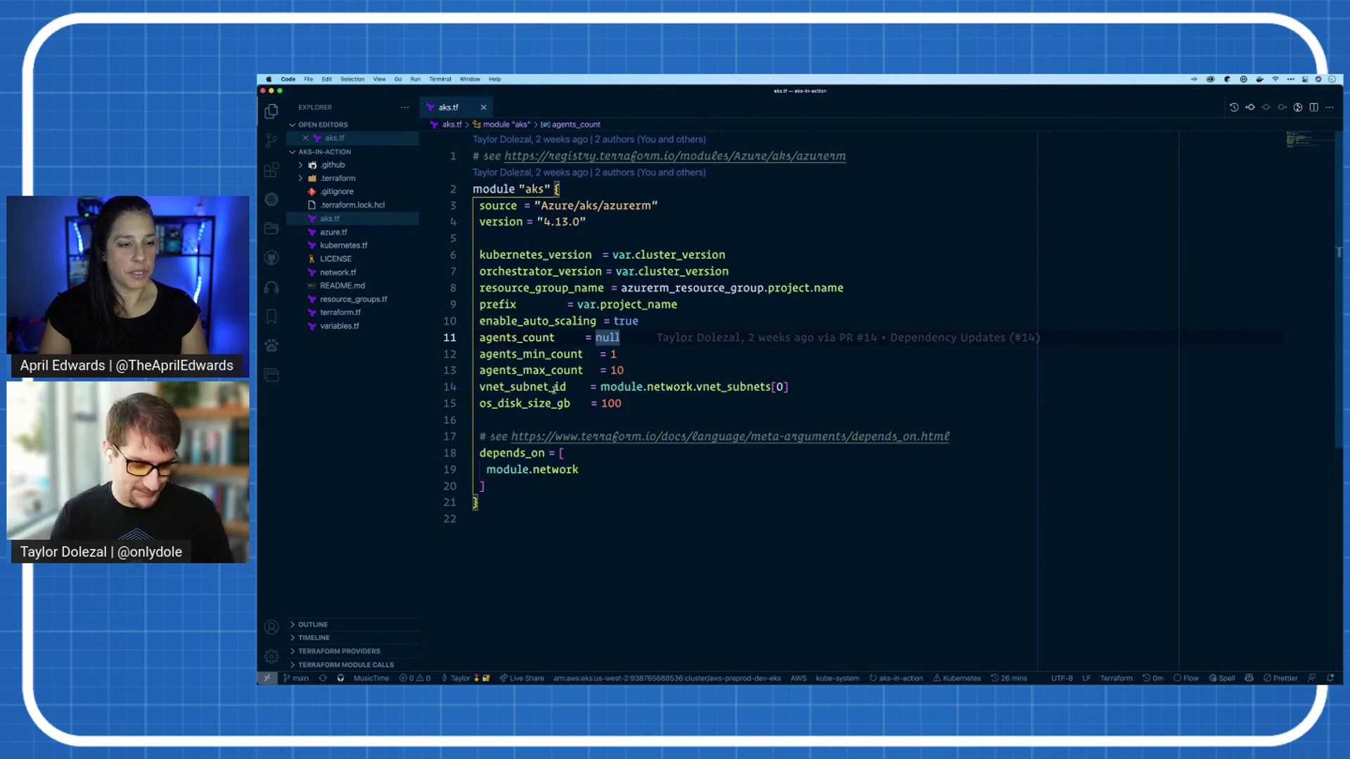
key(ctrl+grave)
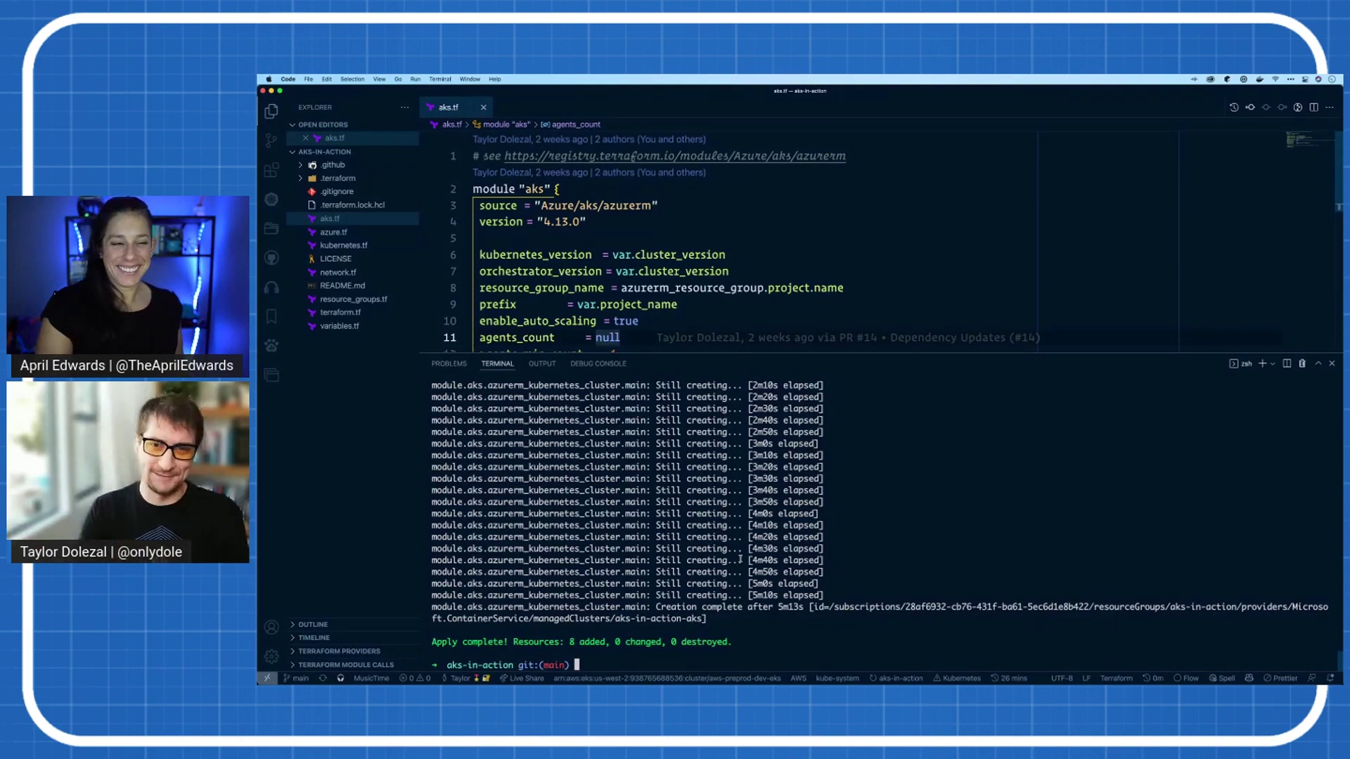
text(ak)
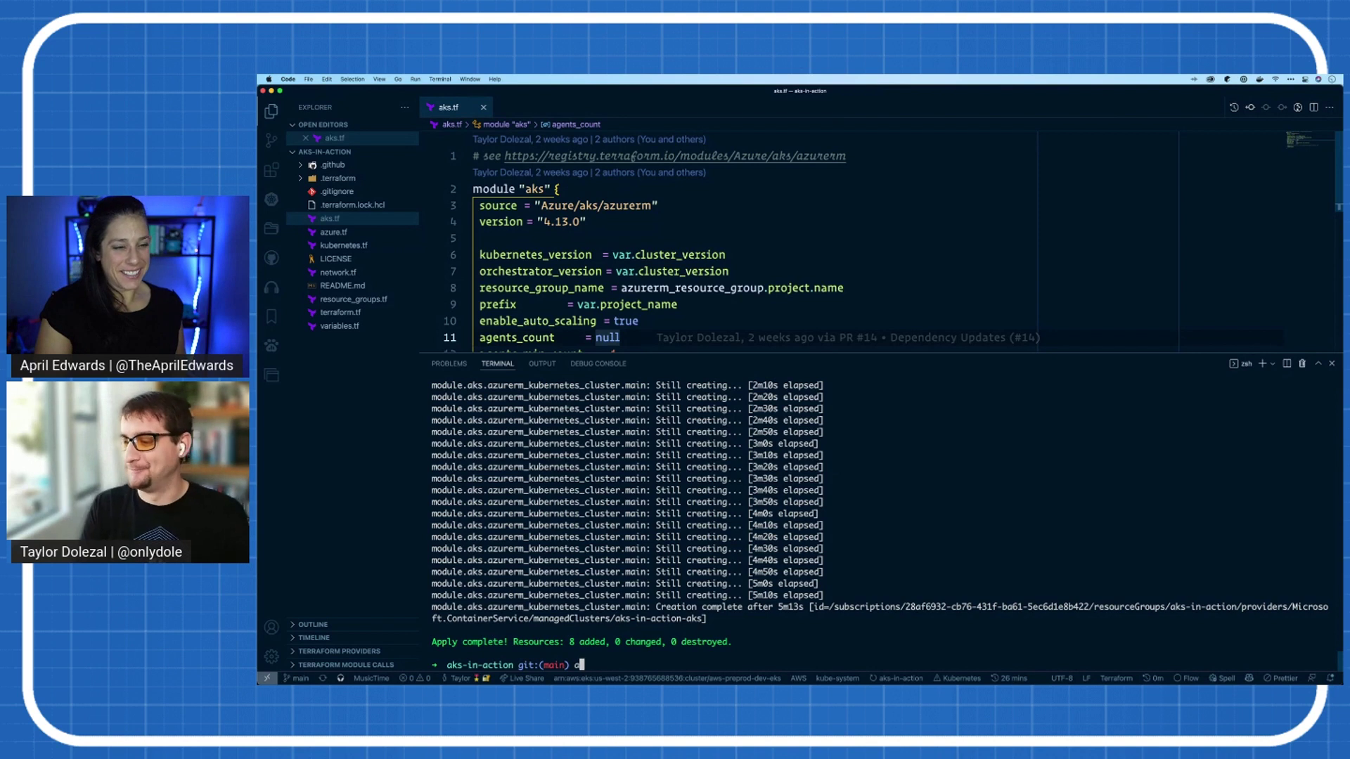
Step: Rerun az aks get-credentials for the aks-in-action-aks cluster from terminal history
key(Right)
key(Return)
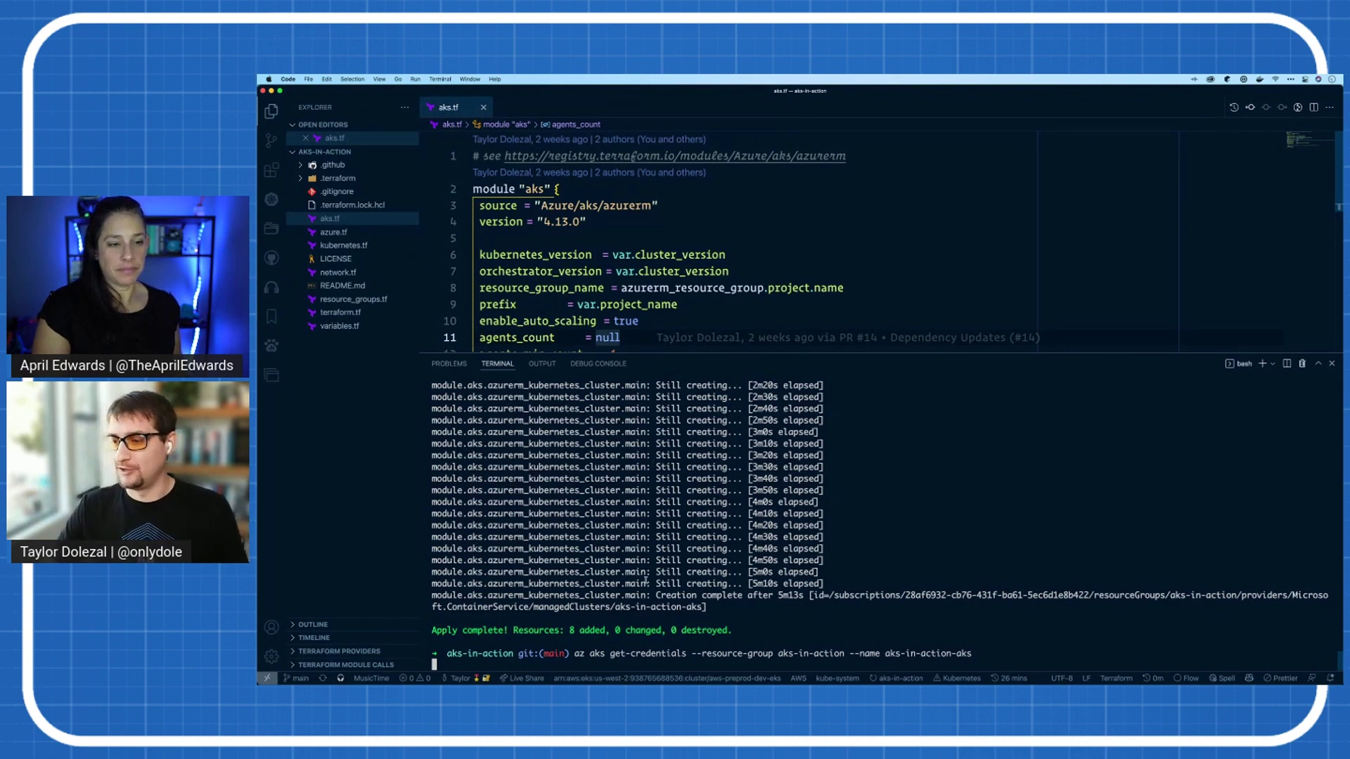
key(super+Tab)
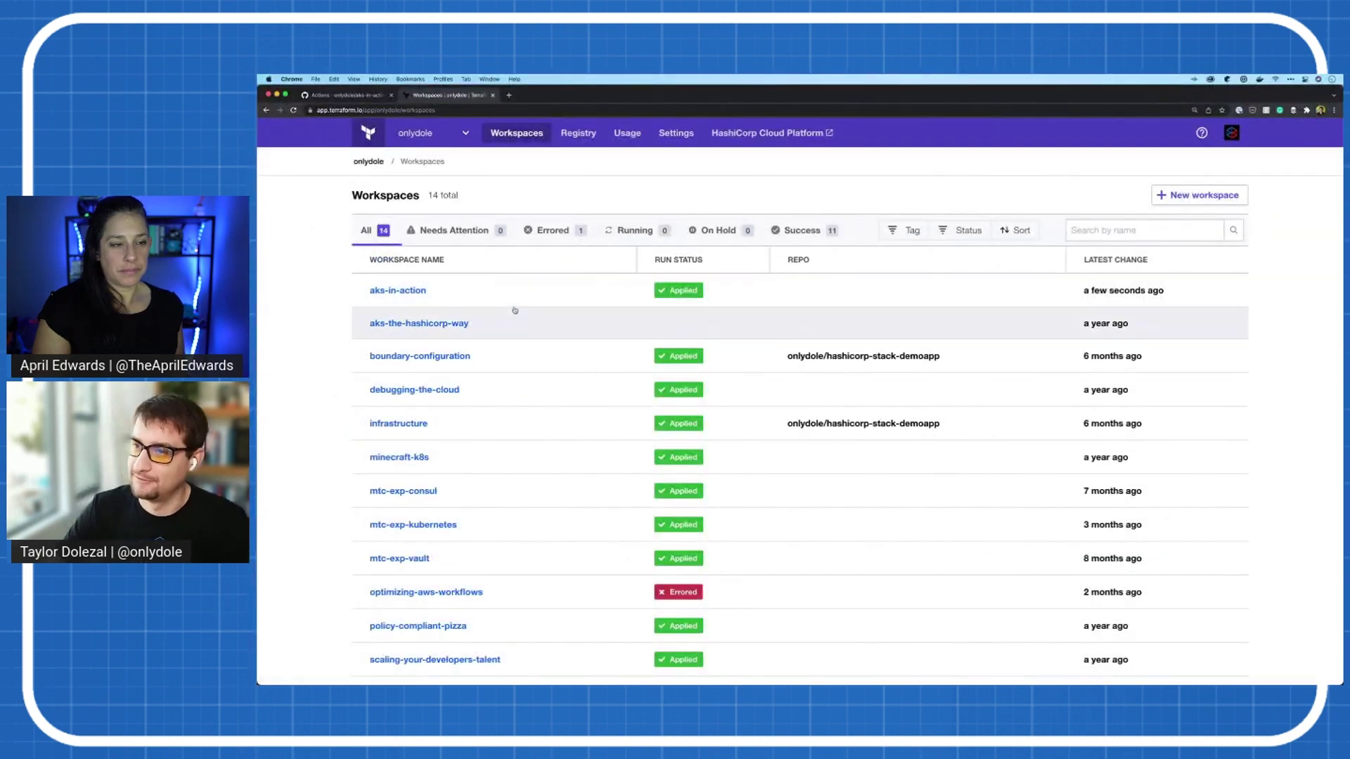
Step: Inspect the aks-in-action workspace's sensitive ARM variables, then list its runs
click(397, 289)
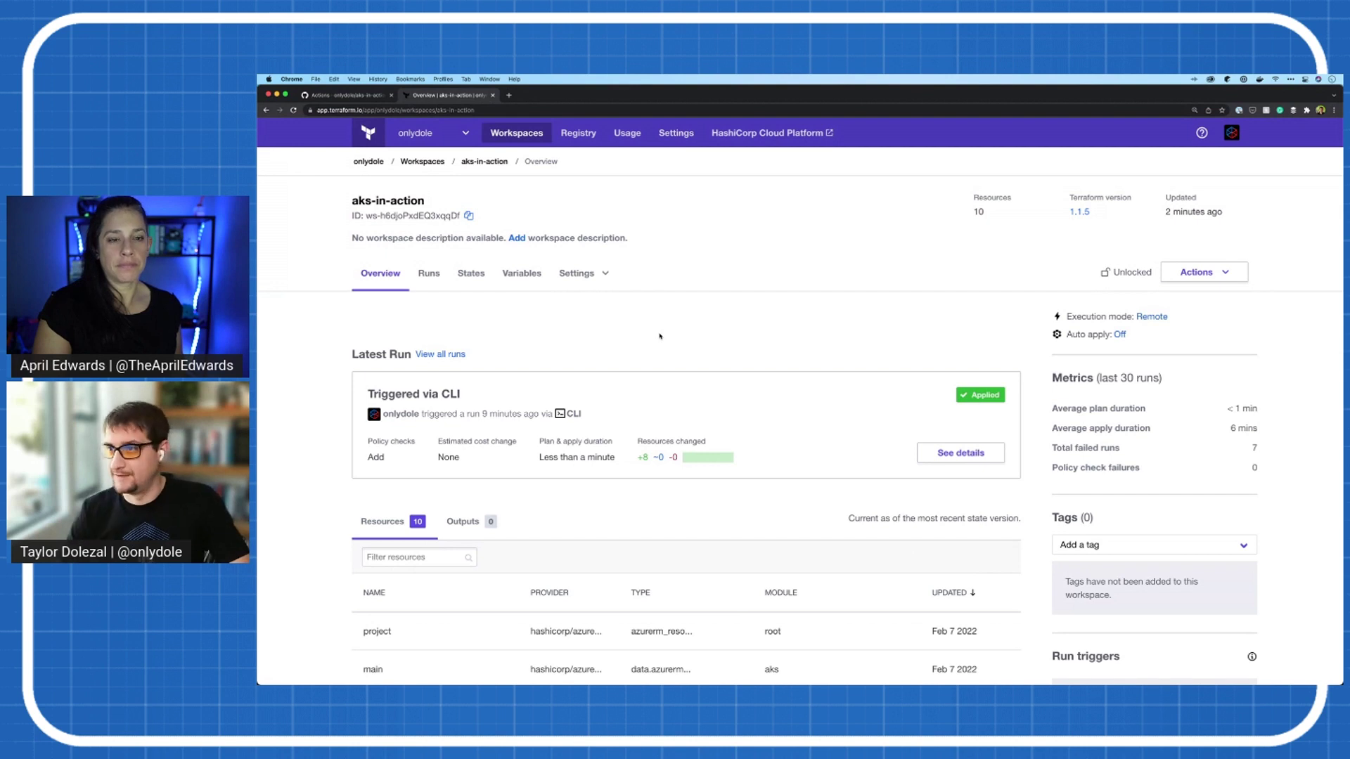
click(521, 273)
scroll(561, 326, down, 1)
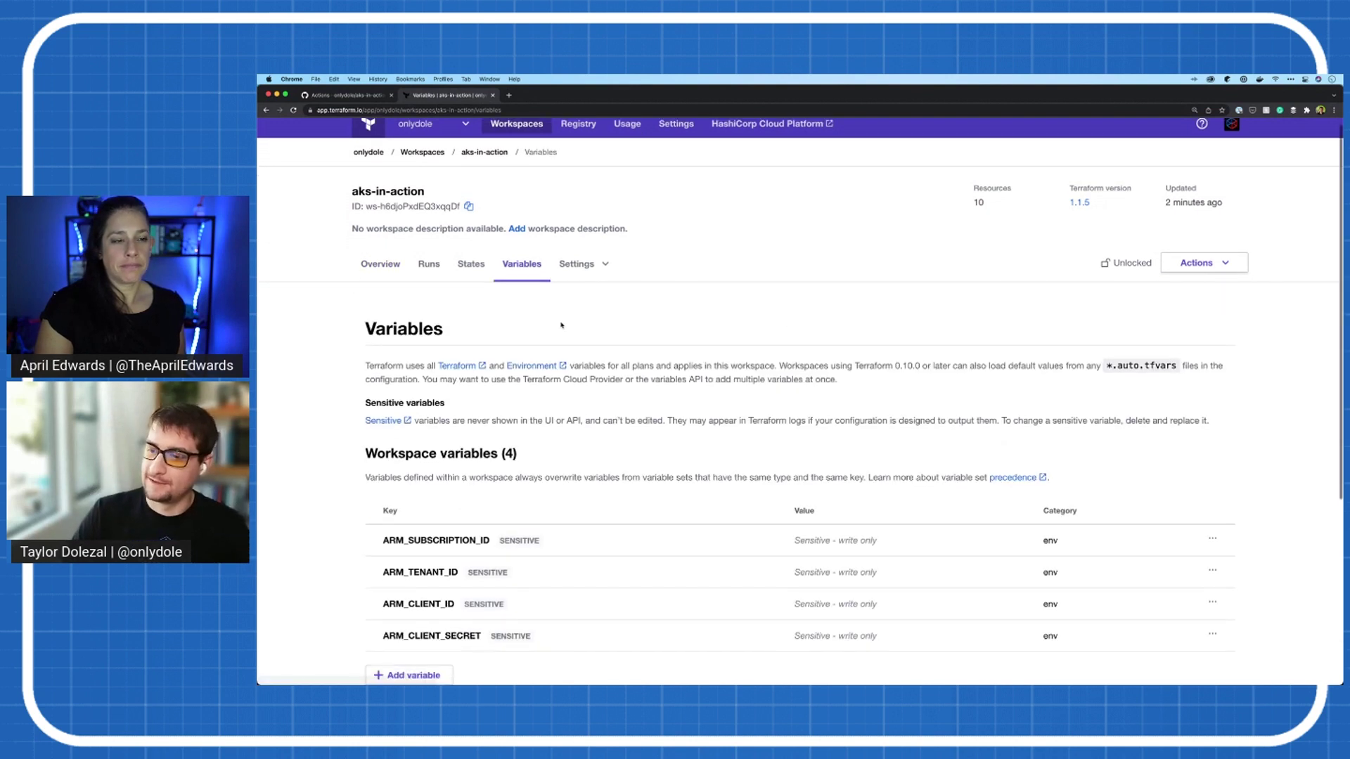
scroll(561, 326, down, 3)
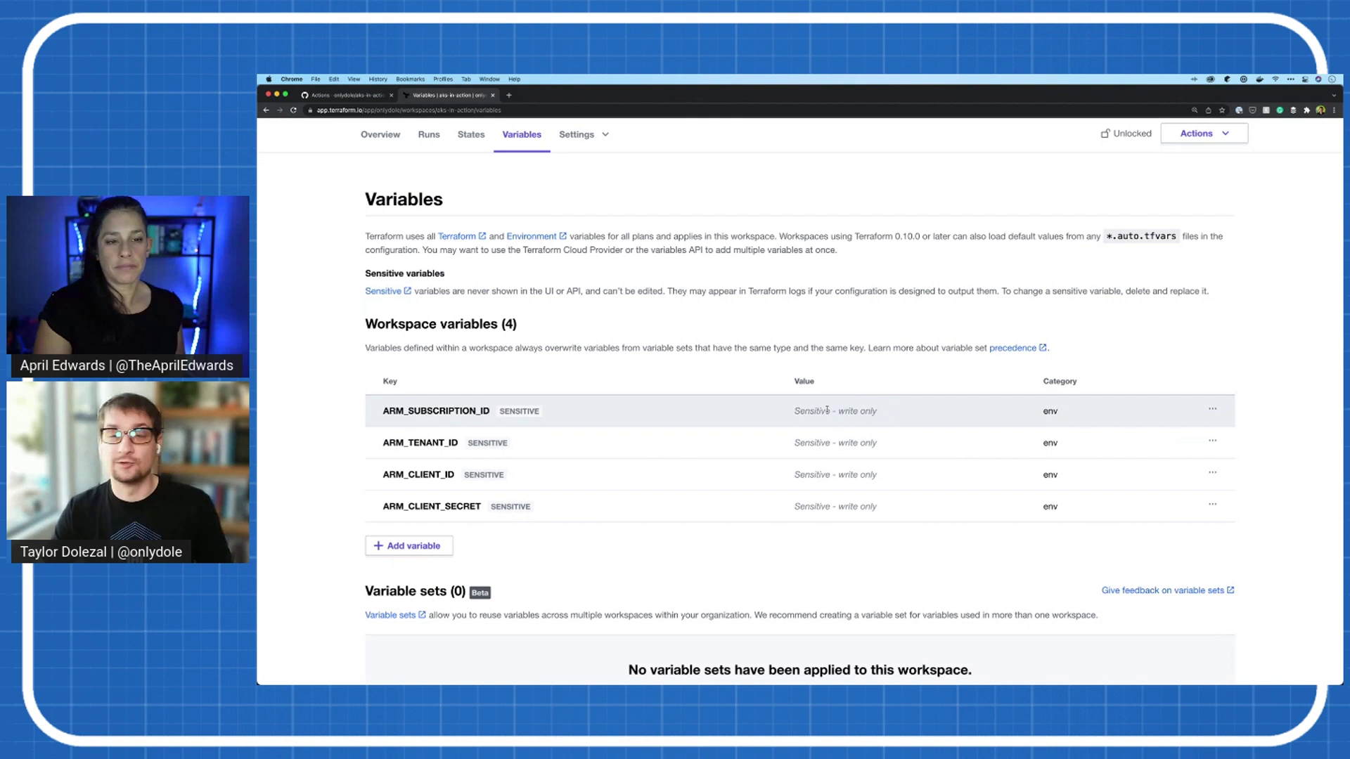
click(1212, 411)
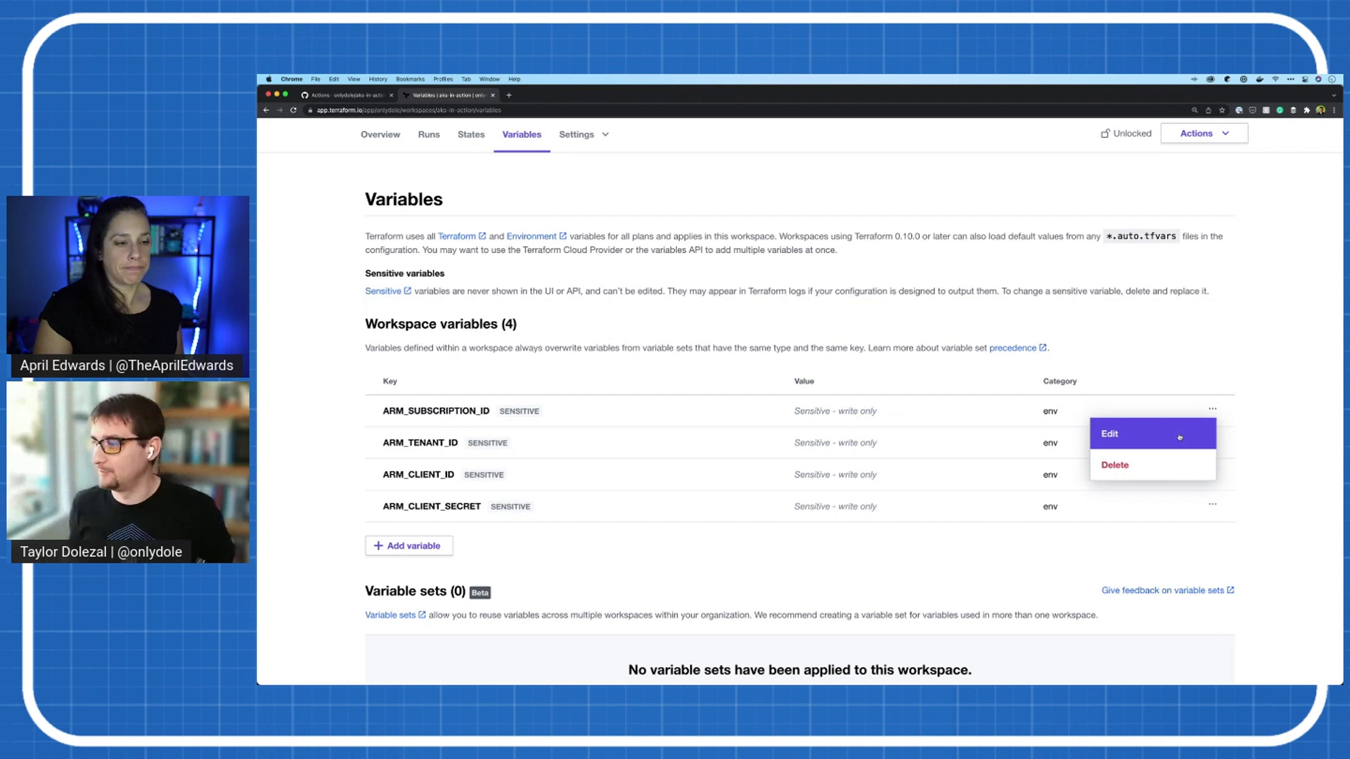
click(1024, 350)
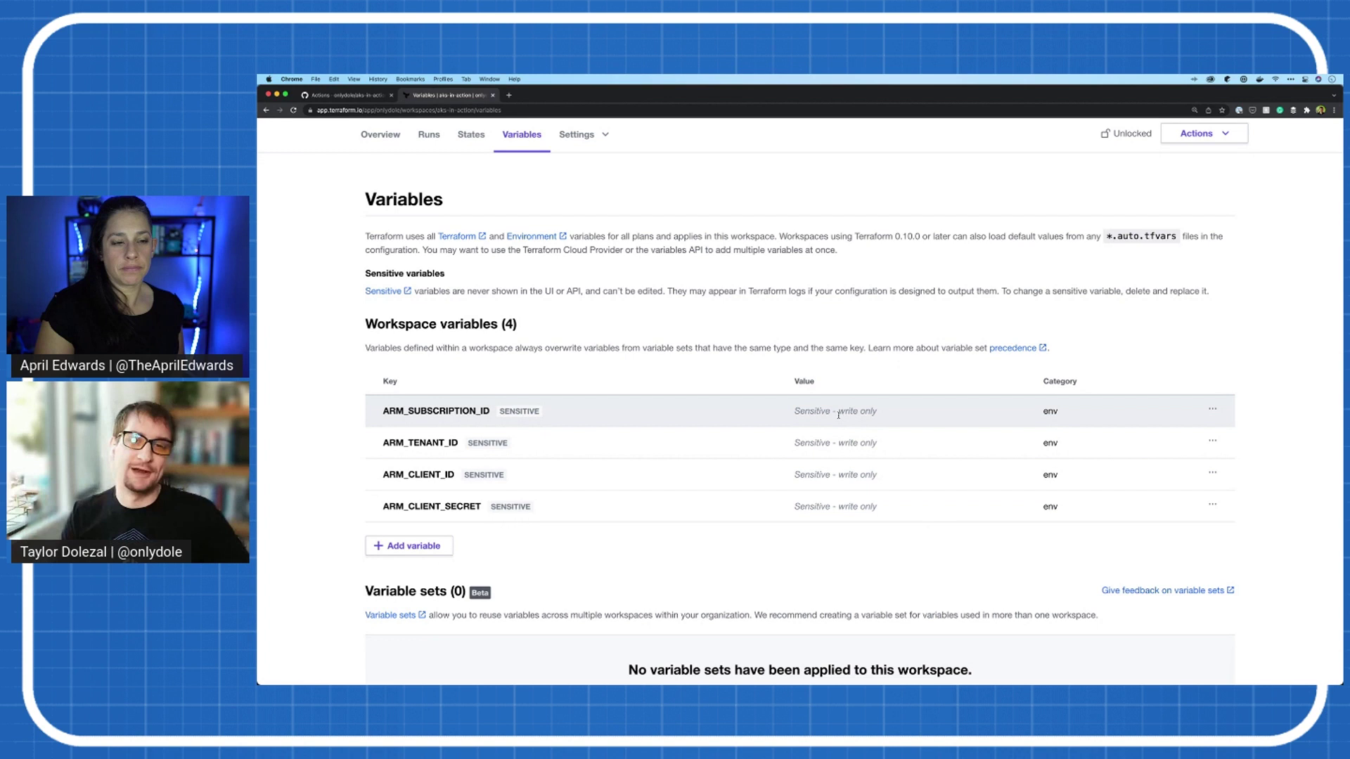
scroll(839, 415, up, 1)
scroll(838, 414, up, 3)
scroll(738, 380, up, 2)
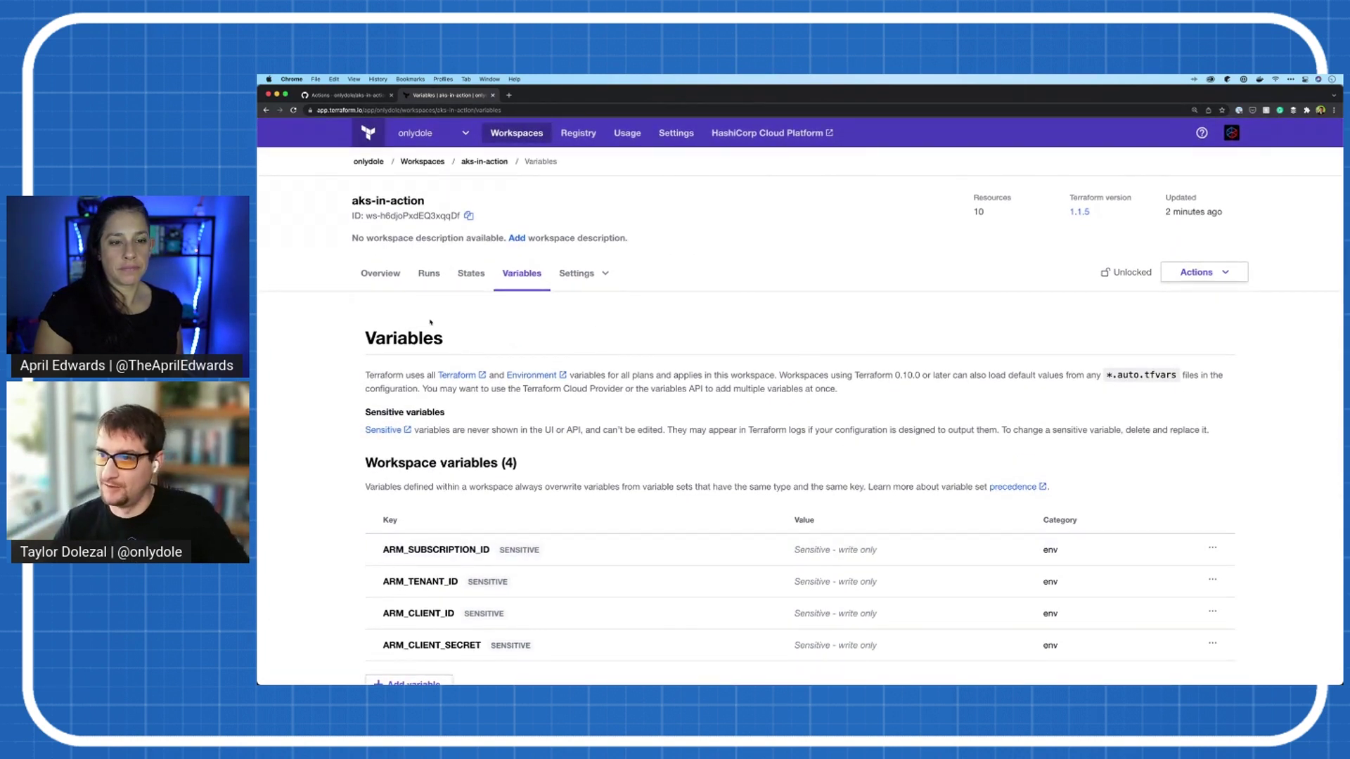
click(429, 273)
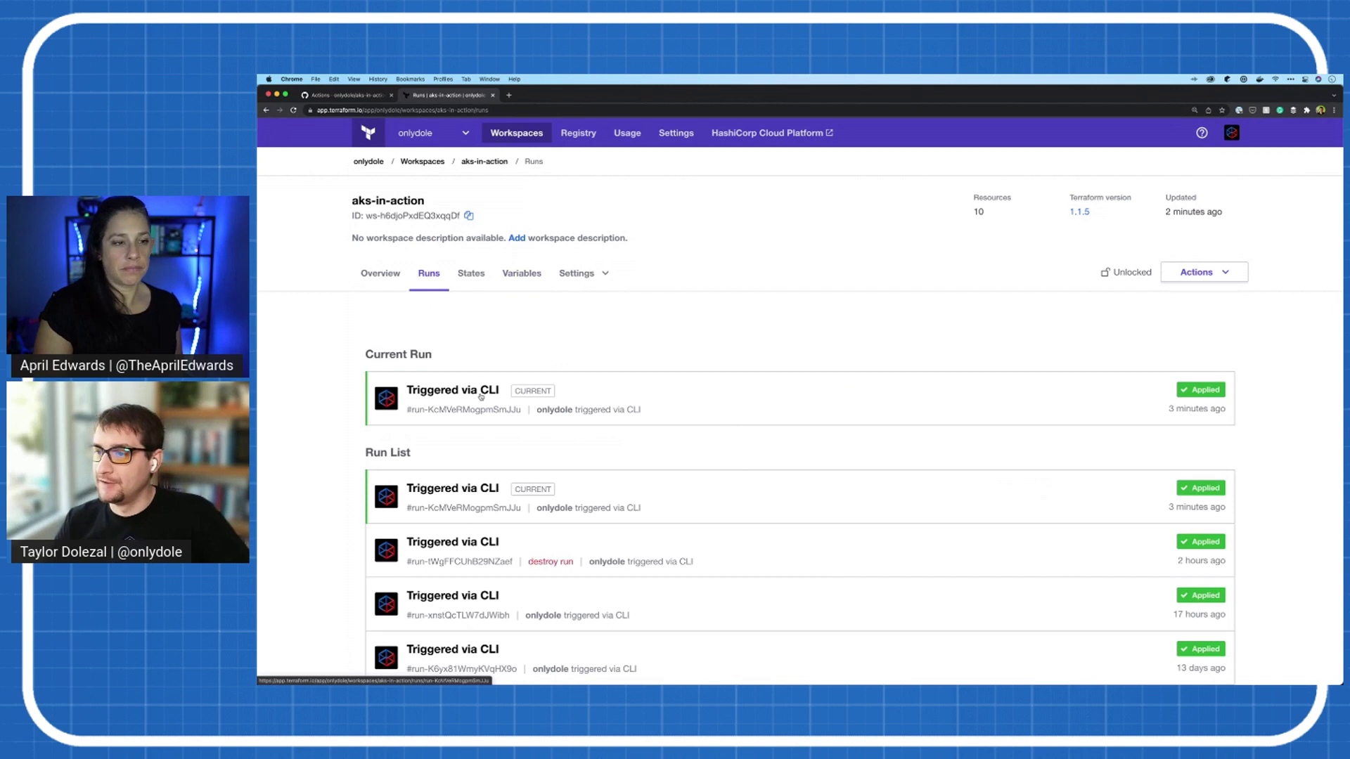
Step: Open the CLI-triggered run and expand its plan and apply logs reporting 8 resources added
click(475, 393)
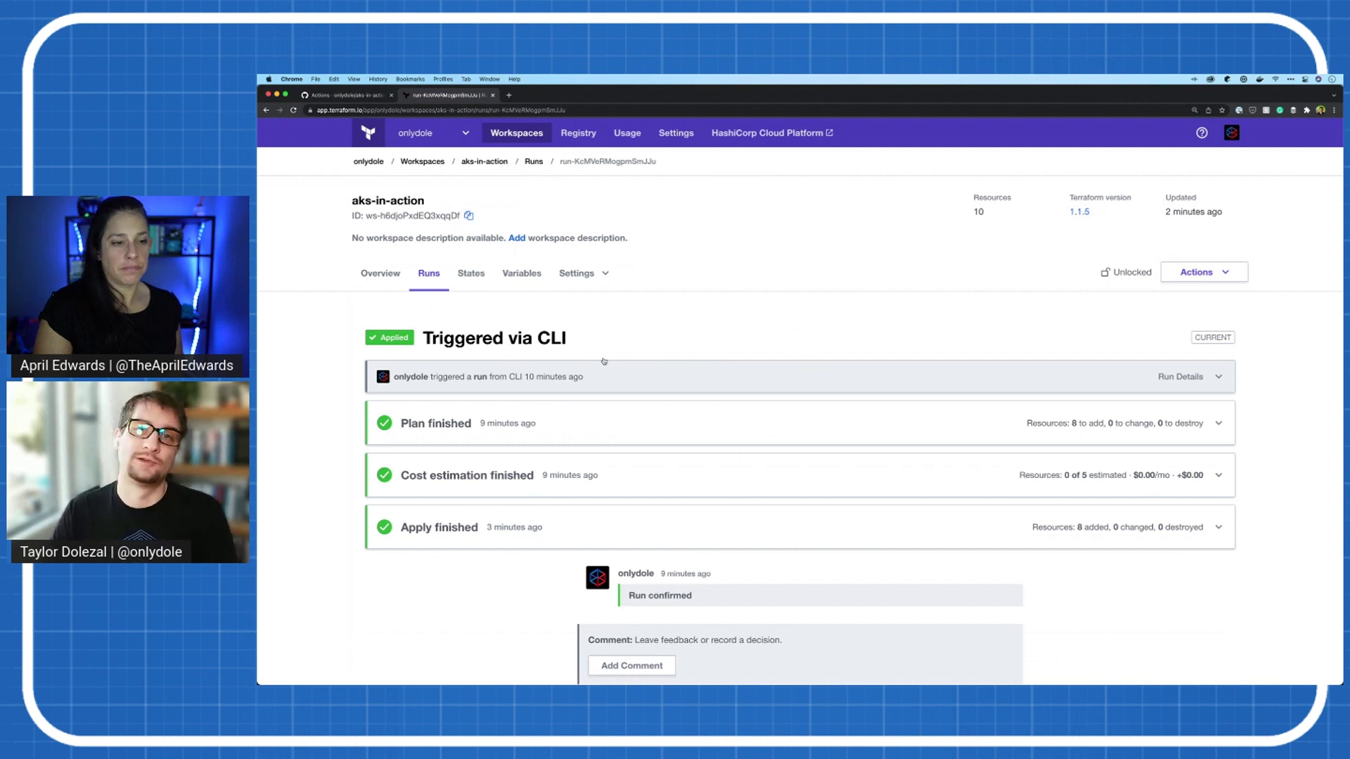
scroll(621, 348, down, 2)
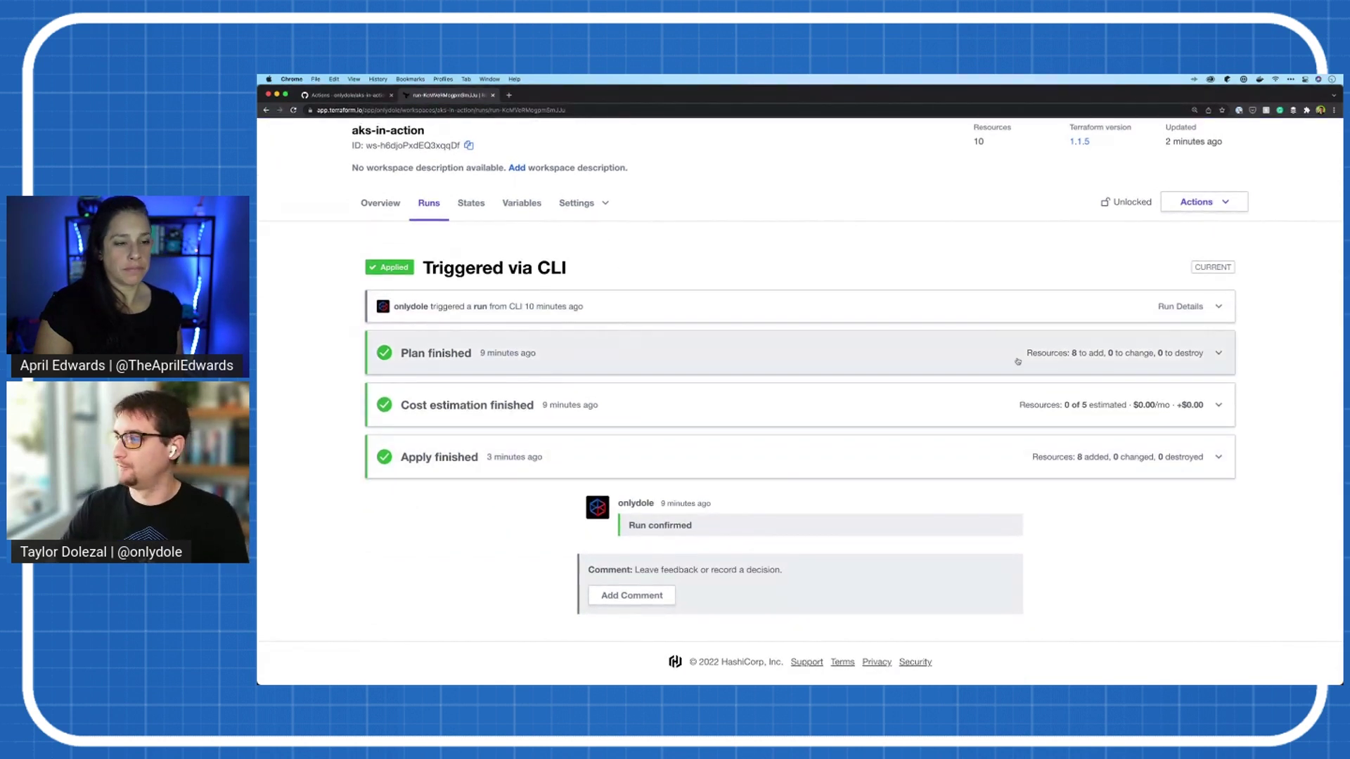
click(948, 350)
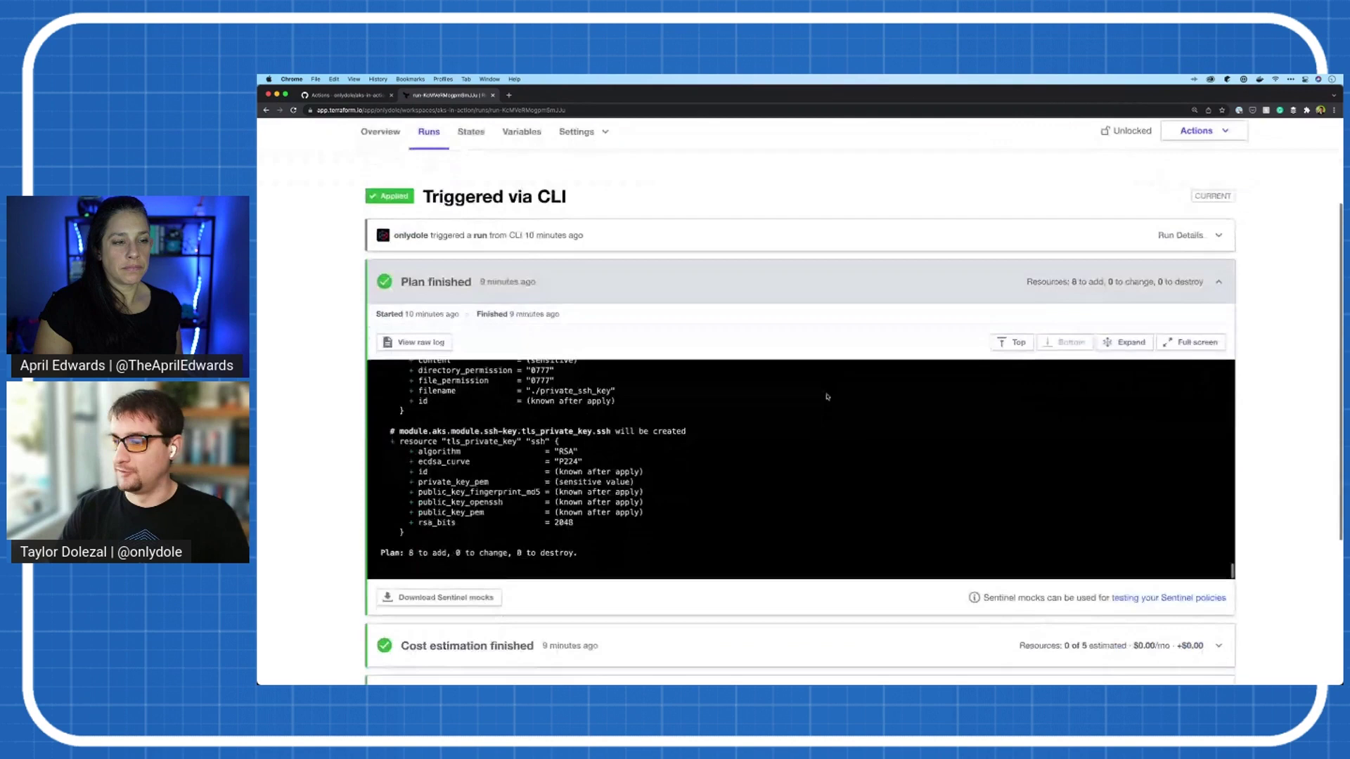
scroll(796, 429, down, 3)
scroll(795, 430, down, 1)
click(819, 552)
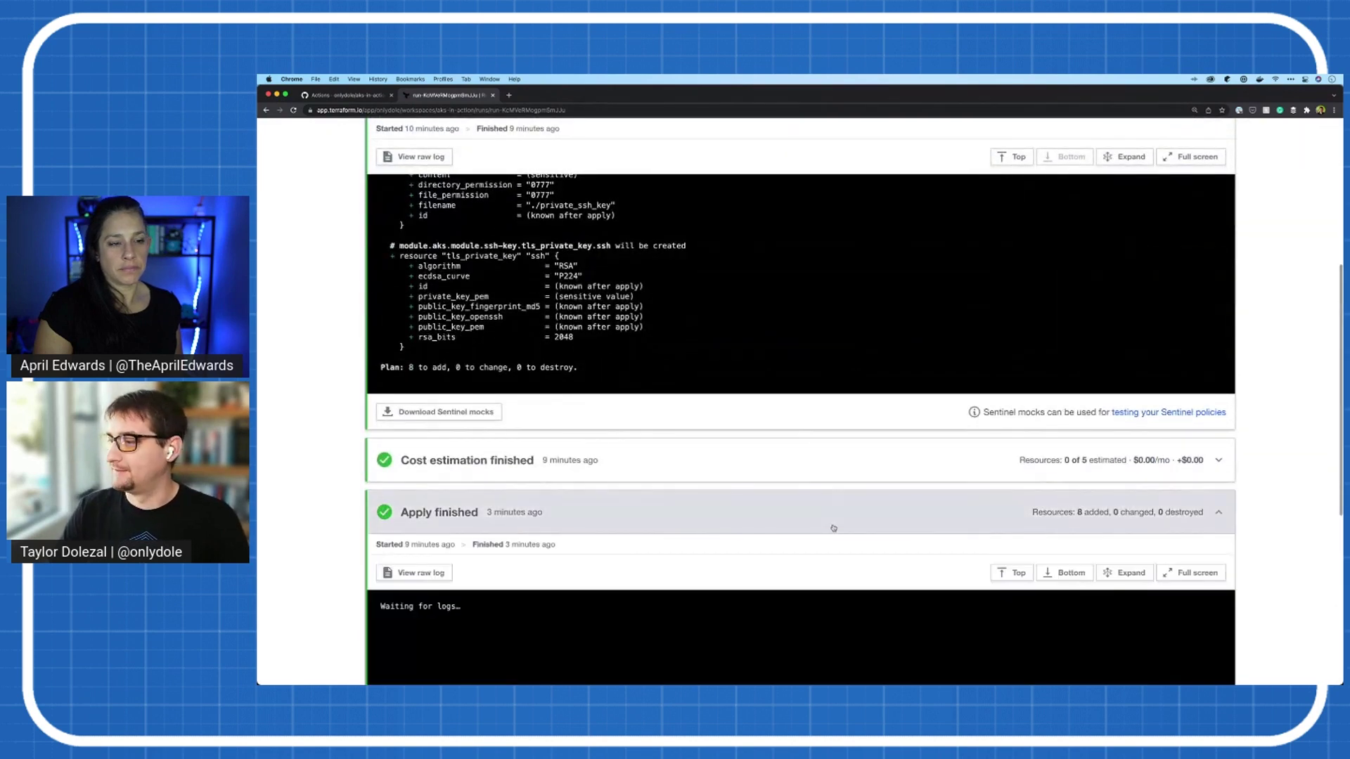
scroll(748, 430, down, 5)
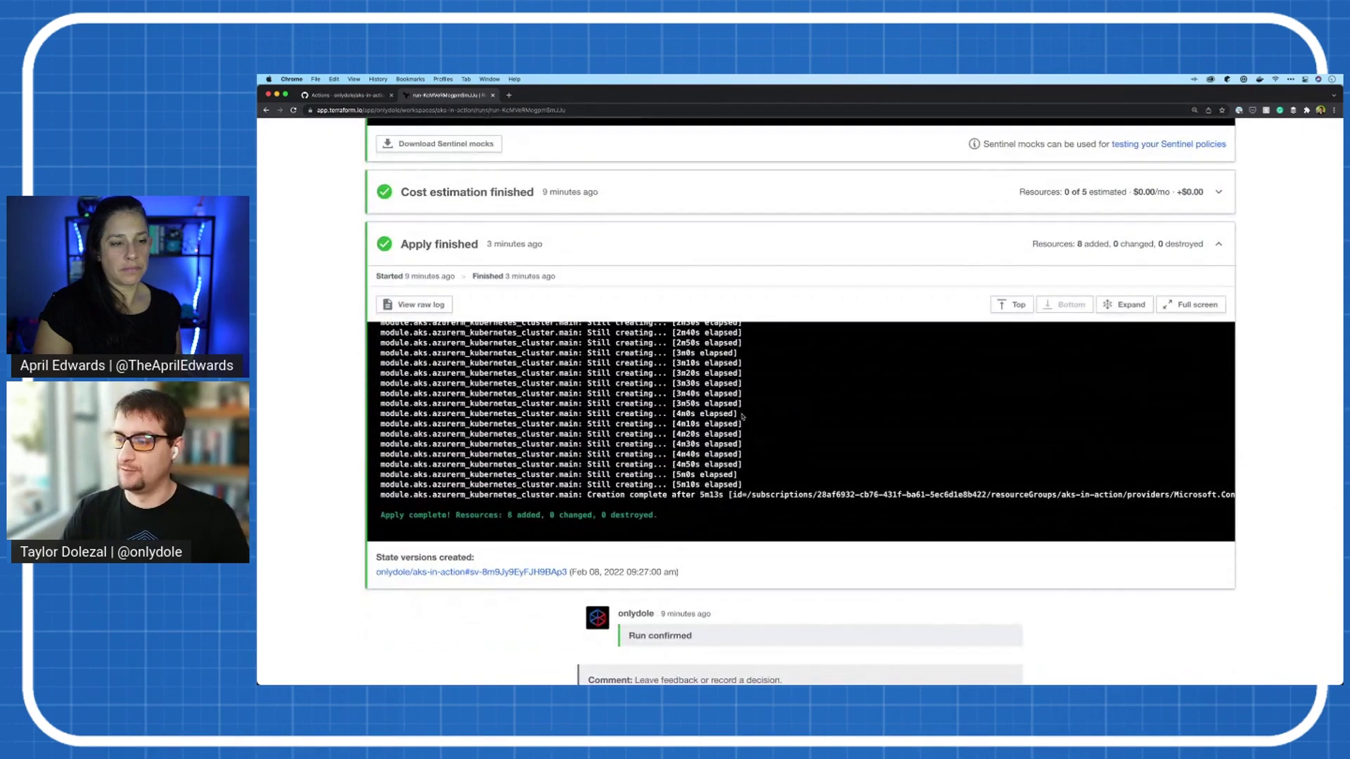
scroll(748, 429, up, 5)
scroll(748, 429, up, 6)
scroll(732, 204, up, 5)
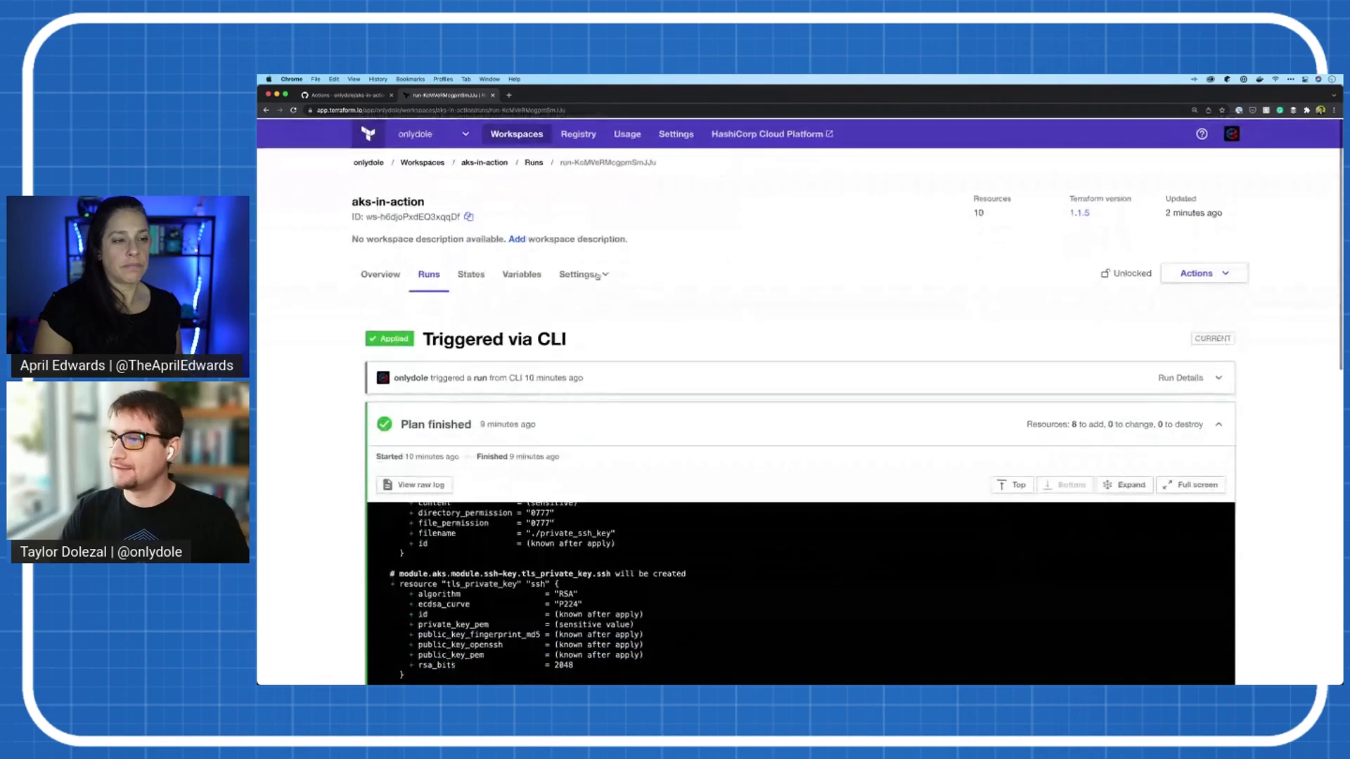
Step: Open the top CLI-triggered state version from the aks-in-action States list
click(472, 273)
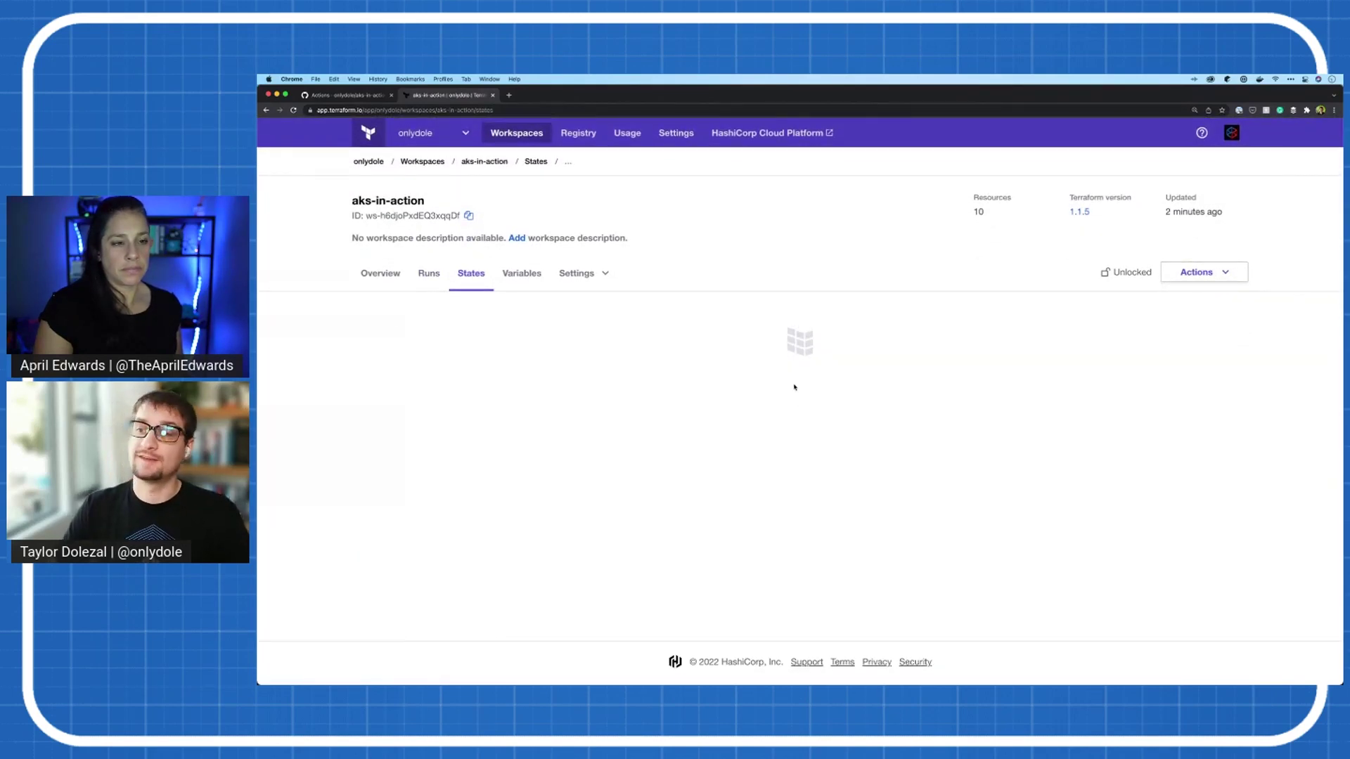
click(452, 346)
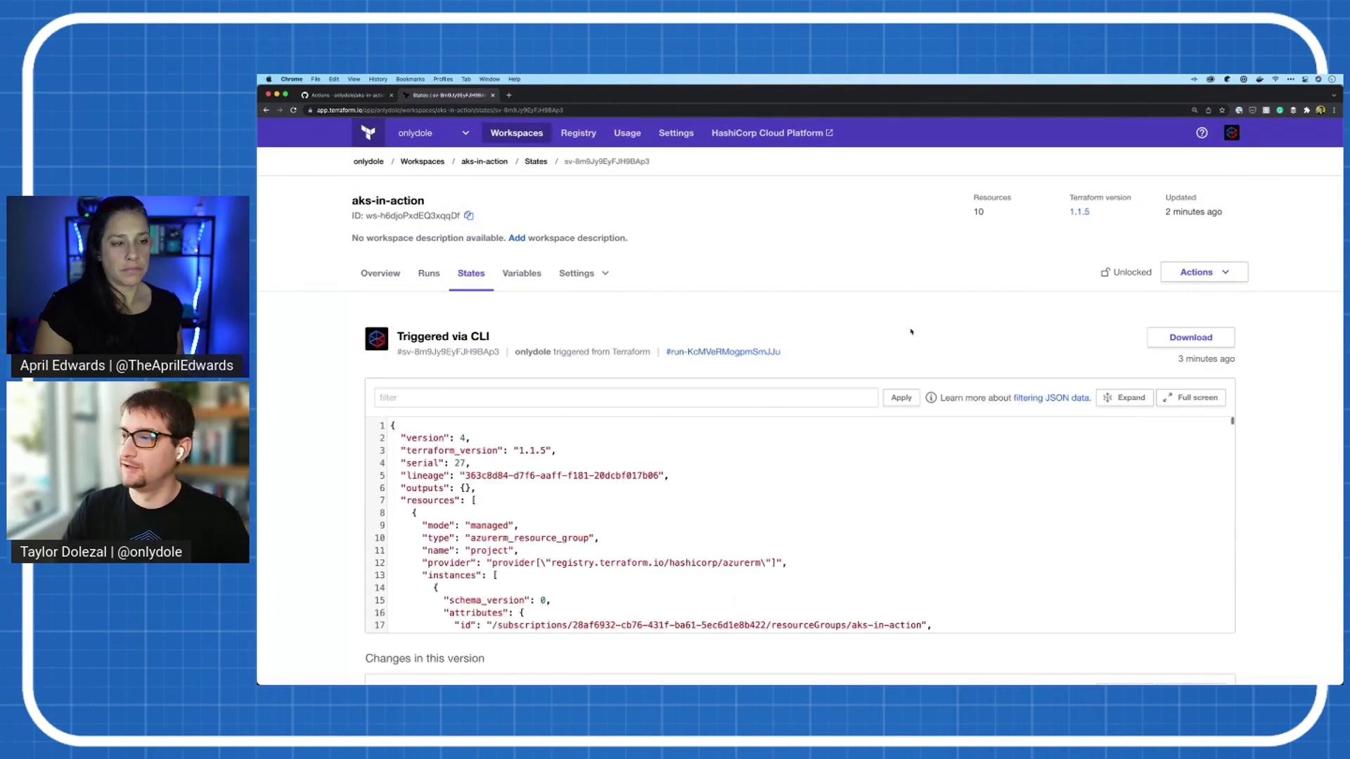
scroll(811, 408, down, 3)
scroll(811, 407, down, 5)
scroll(811, 408, down, 3)
scroll(811, 408, down, 2)
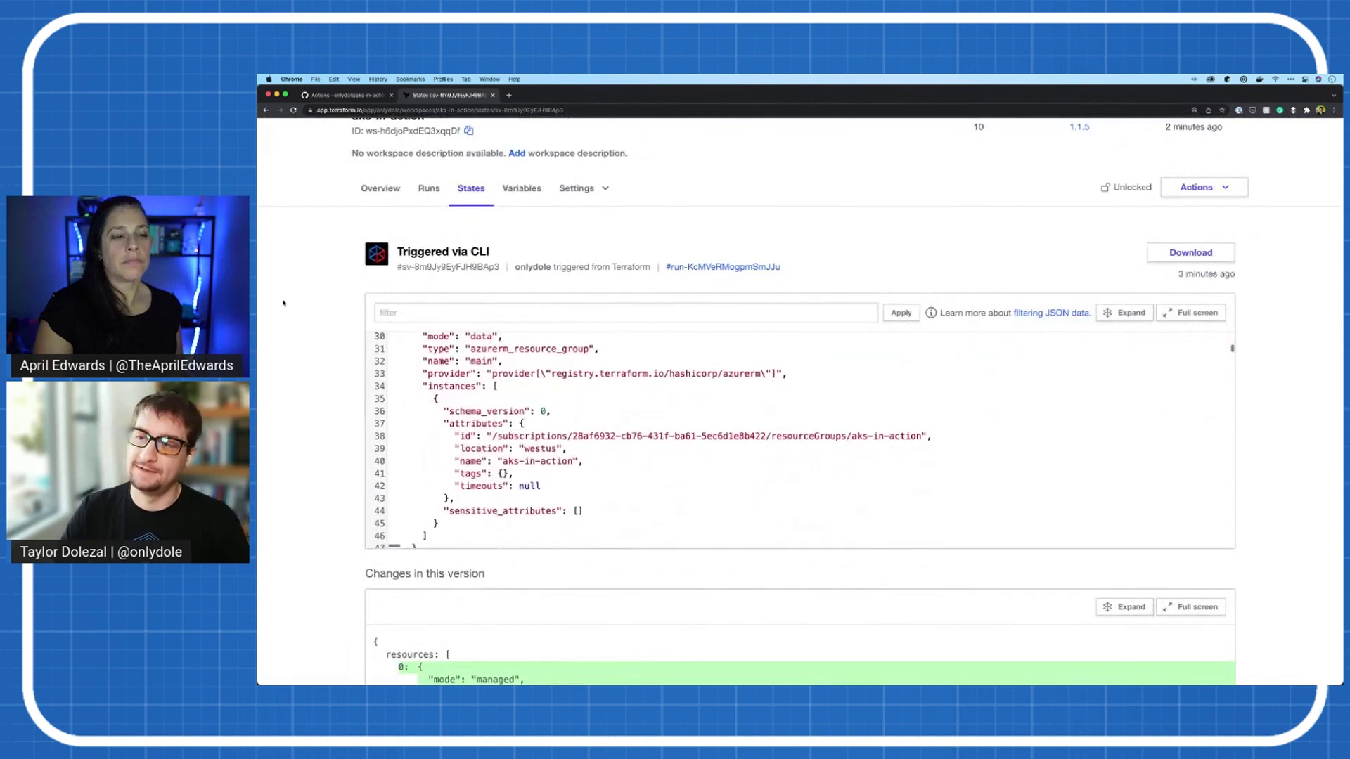
scroll(810, 408, down, 5)
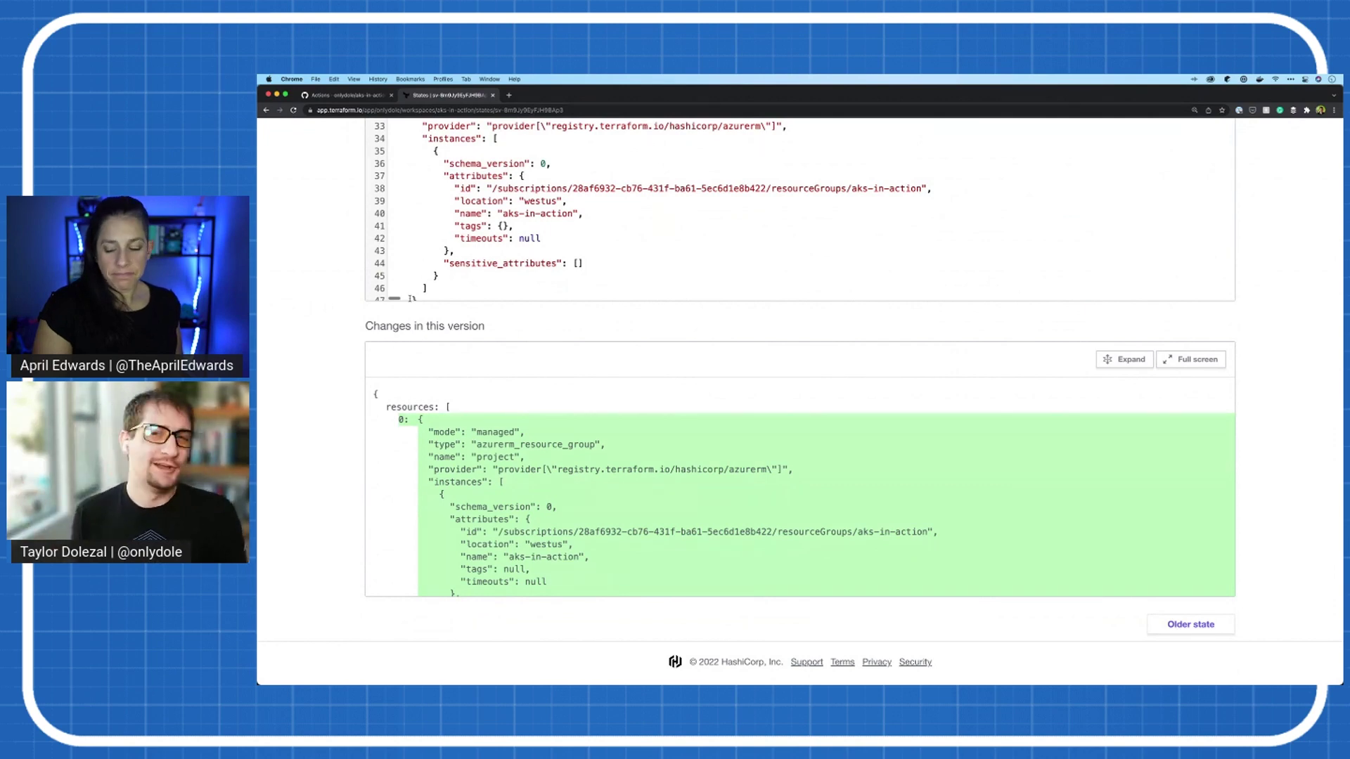
scroll(330, 218, up, 4)
scroll(330, 218, up, 4)
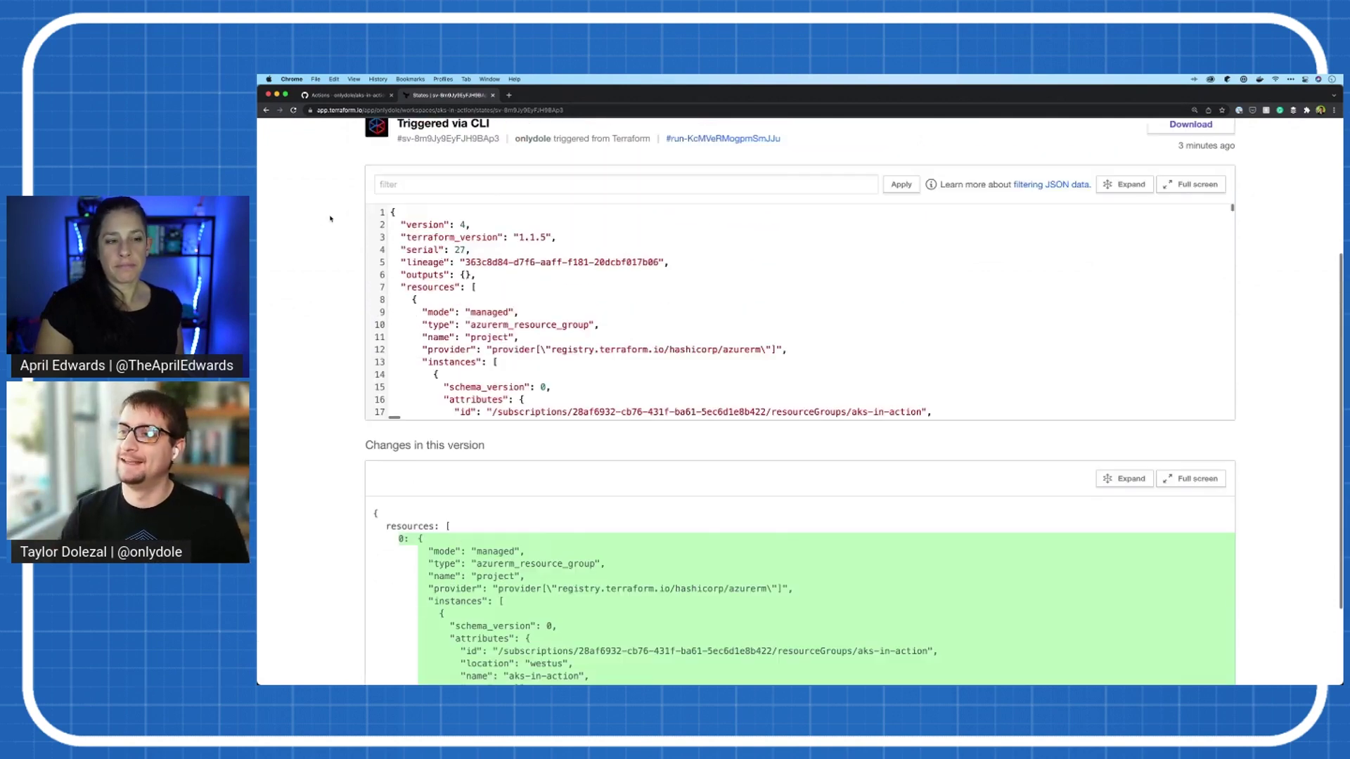
scroll(330, 218, up, 5)
Step: Check the overview's Total failed runs count, then open .github/workflows/superlinter.yml in VS Code
click(386, 265)
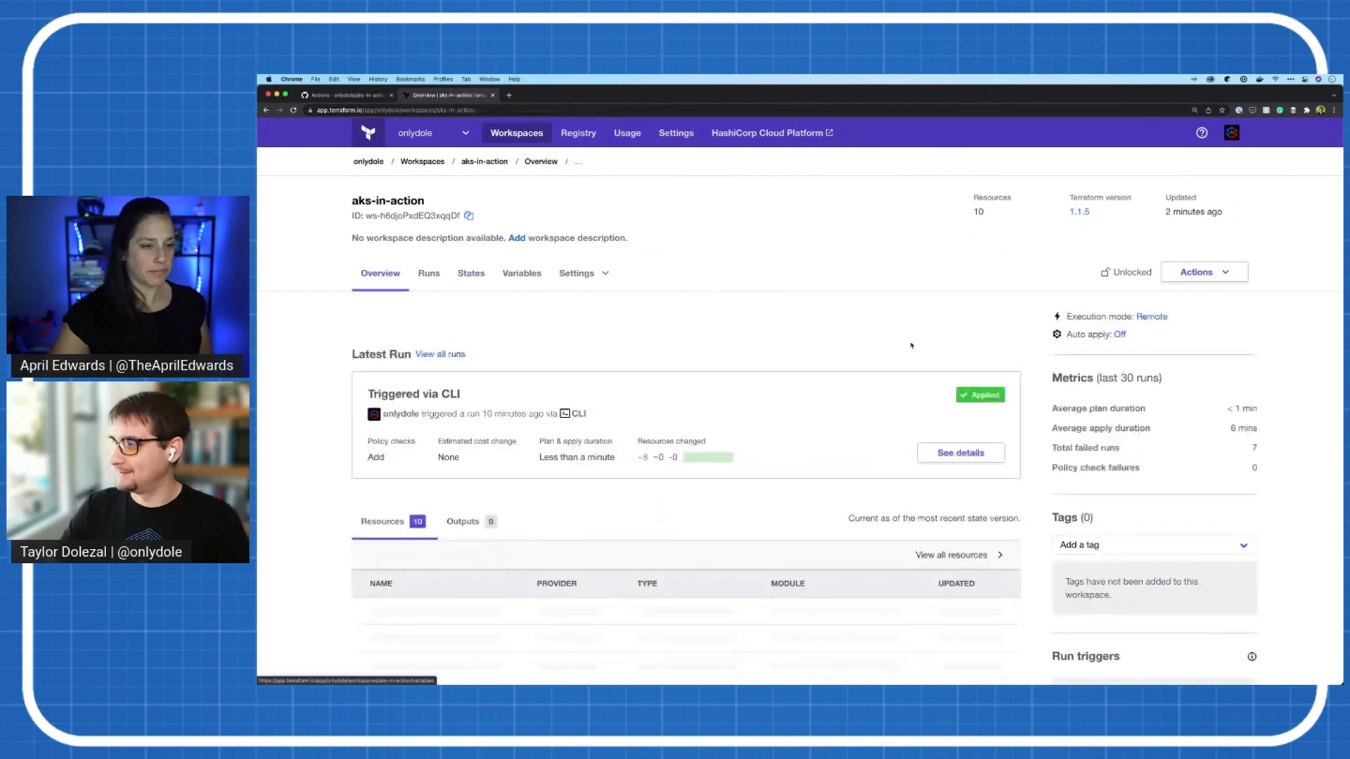
scroll(911, 344, down, 2)
drag(1229, 322, 1250, 411)
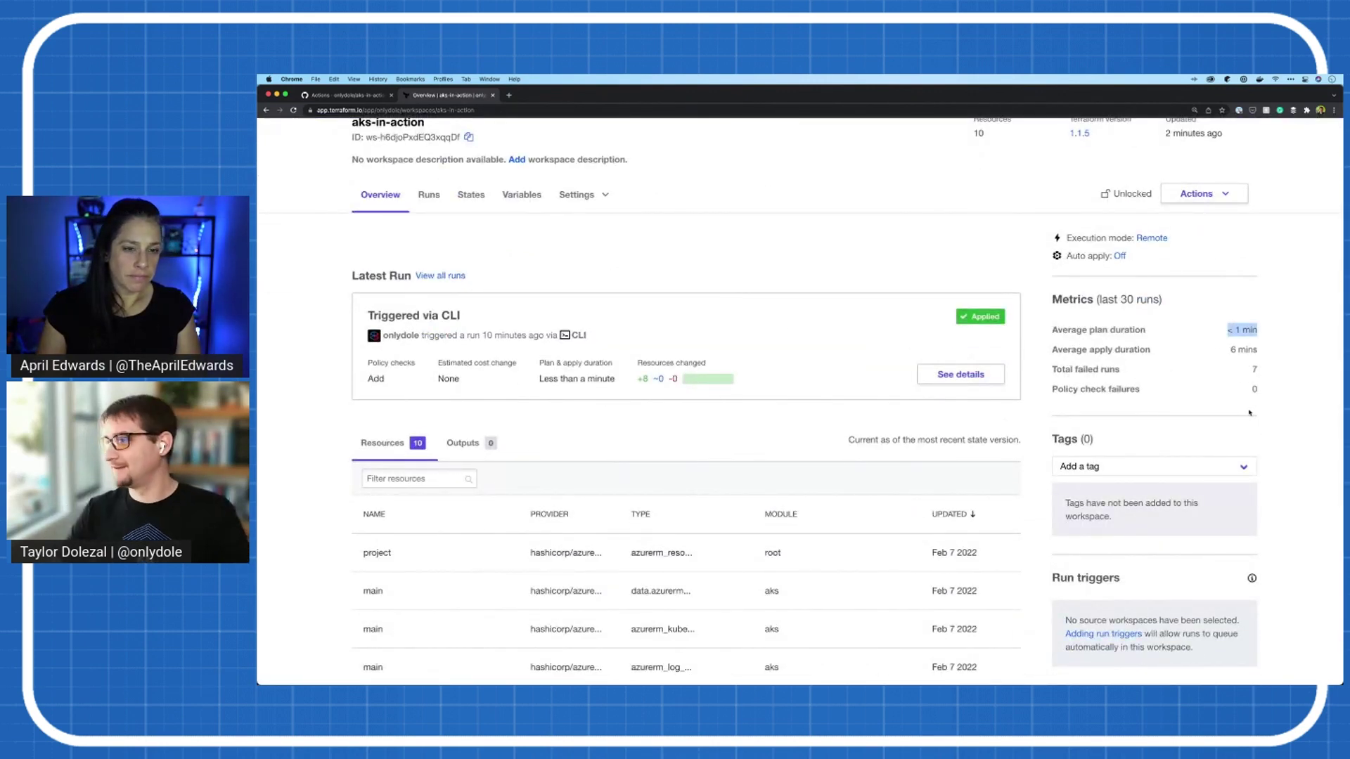
double_click(1253, 369)
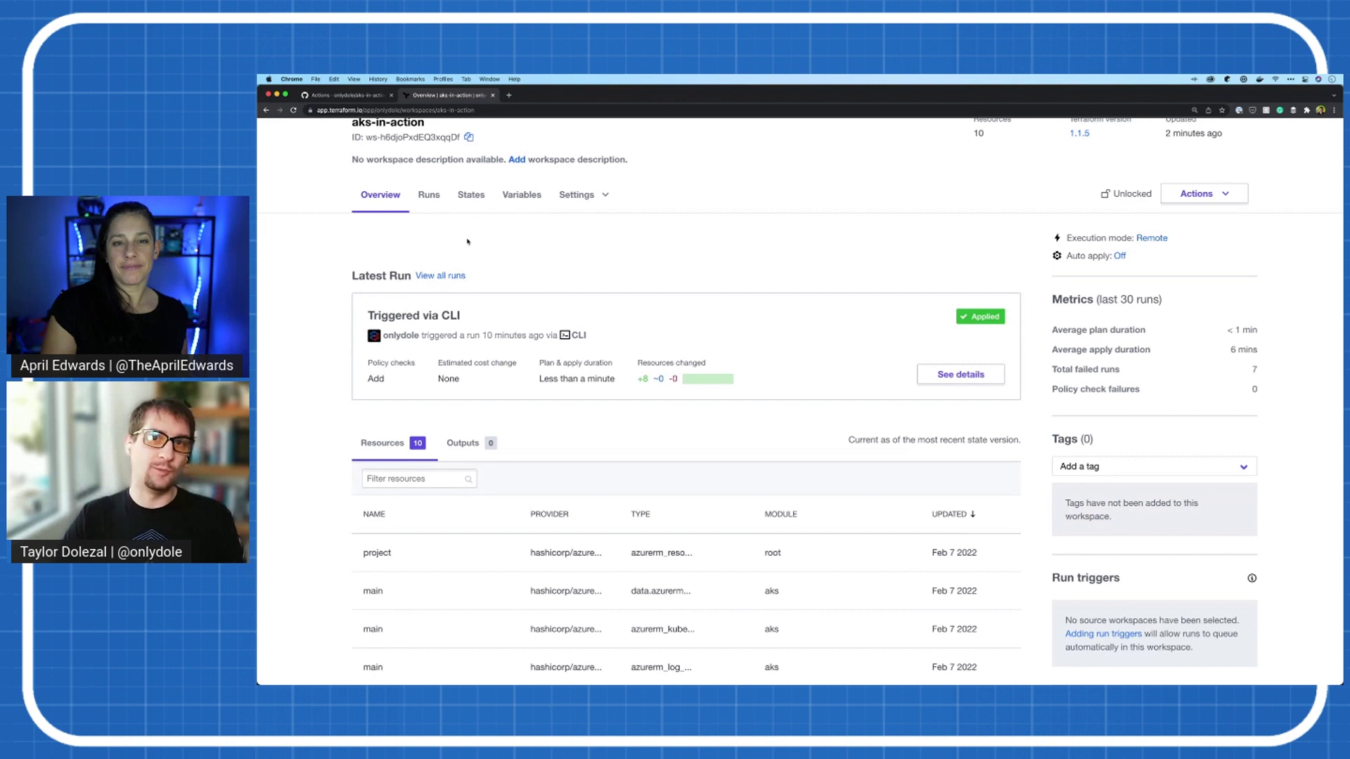
key(super+Tab)
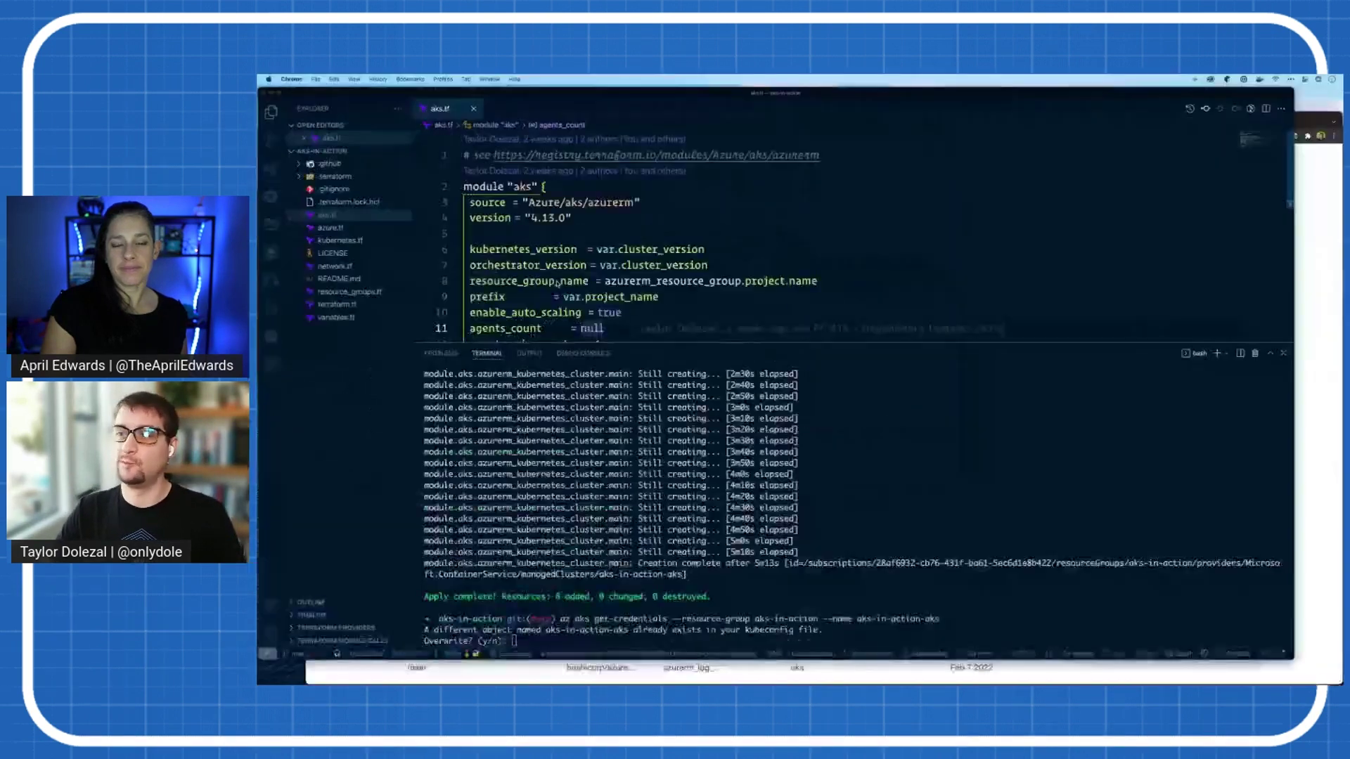
click(332, 165)
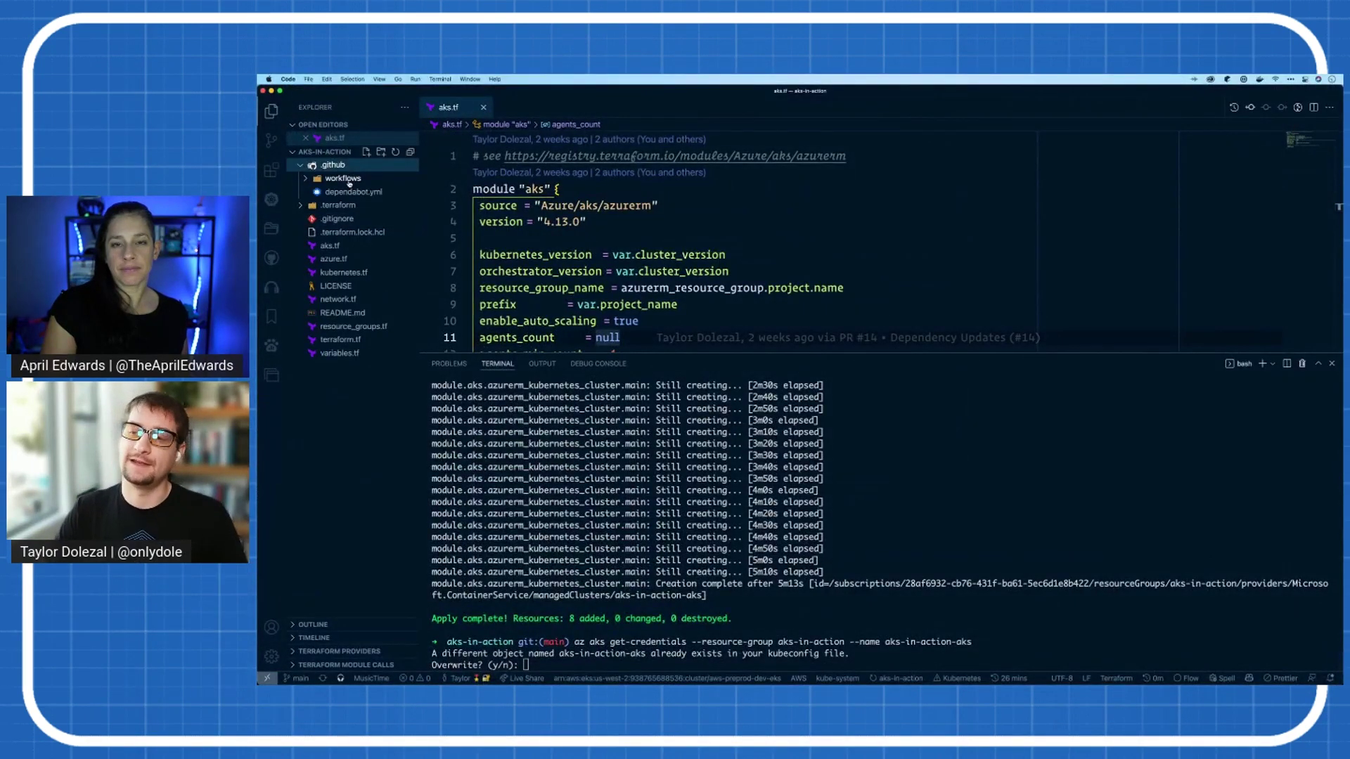
click(343, 179)
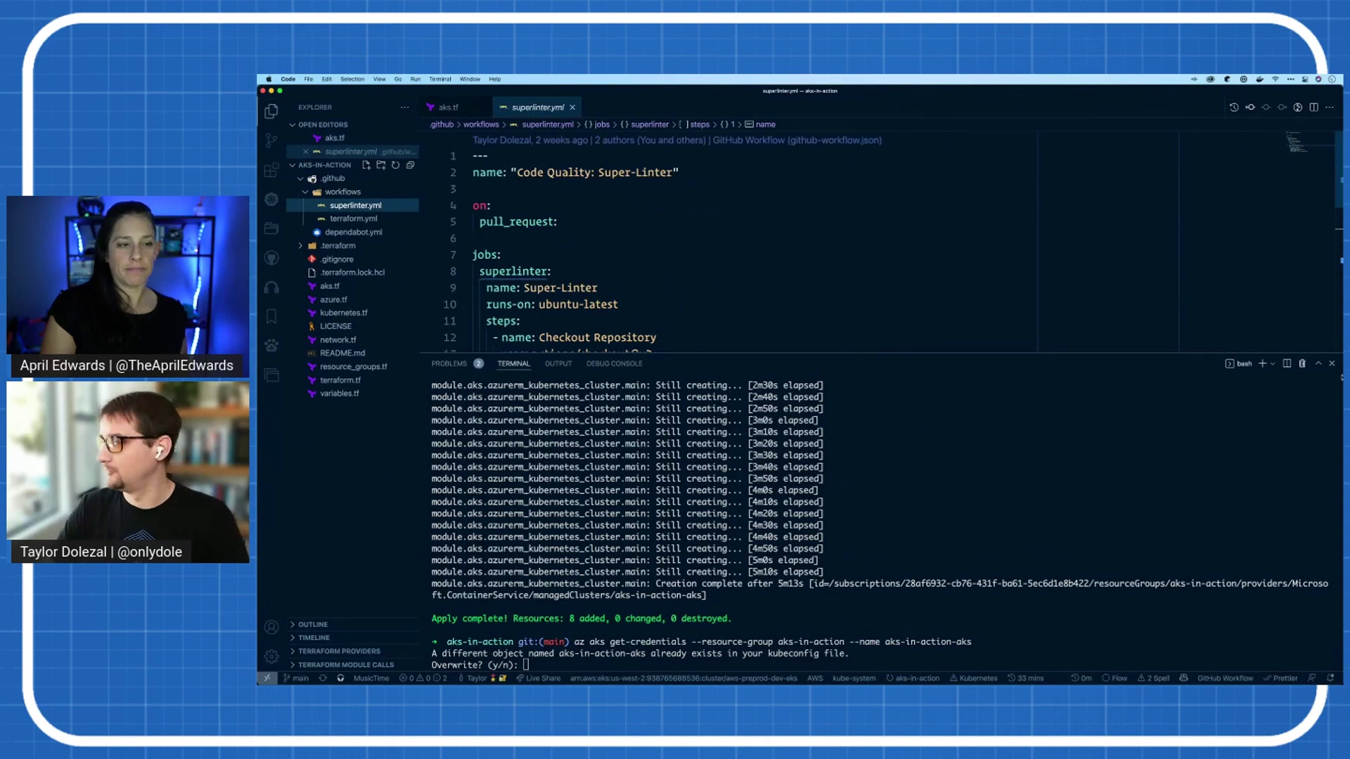
Step: Hide the terminal, close aks.tf, and bring dependabot.yml into view
click(329, 286)
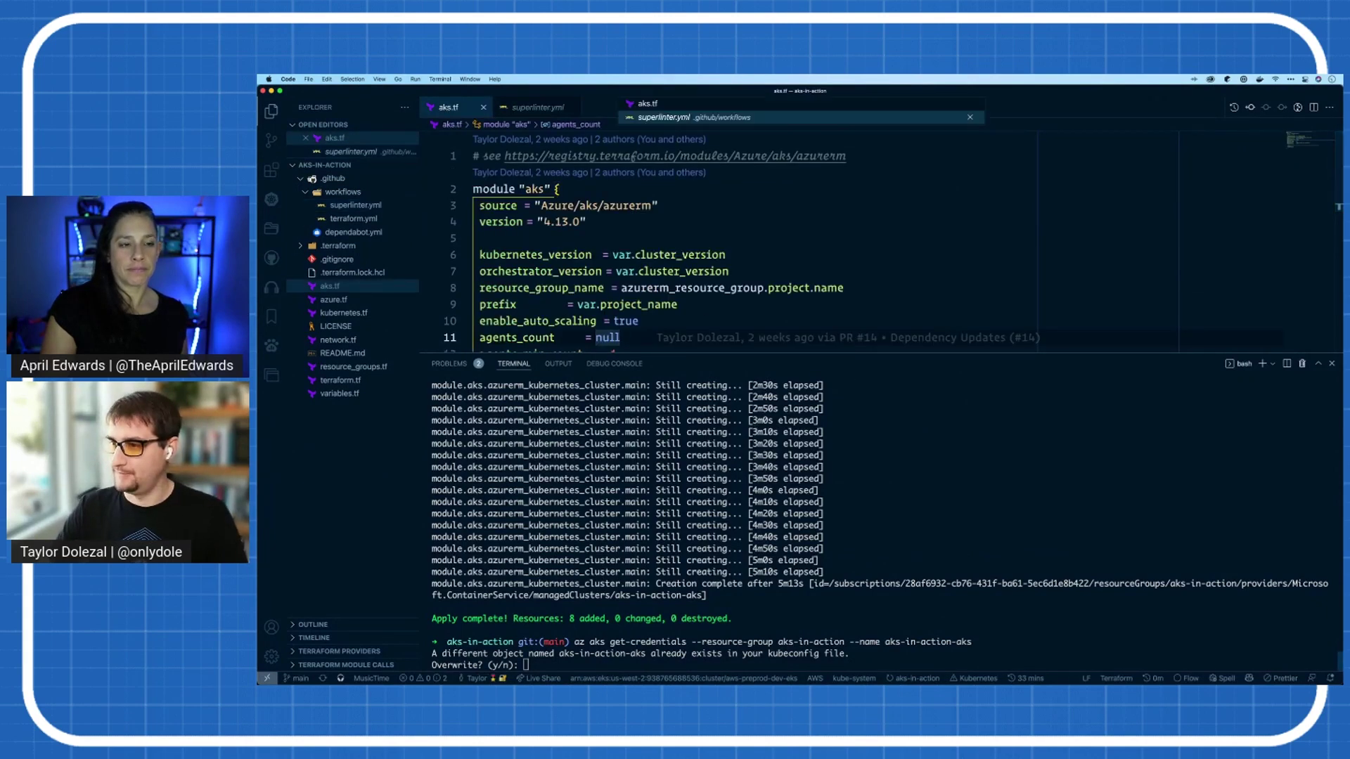
key(ctrl+Tab)
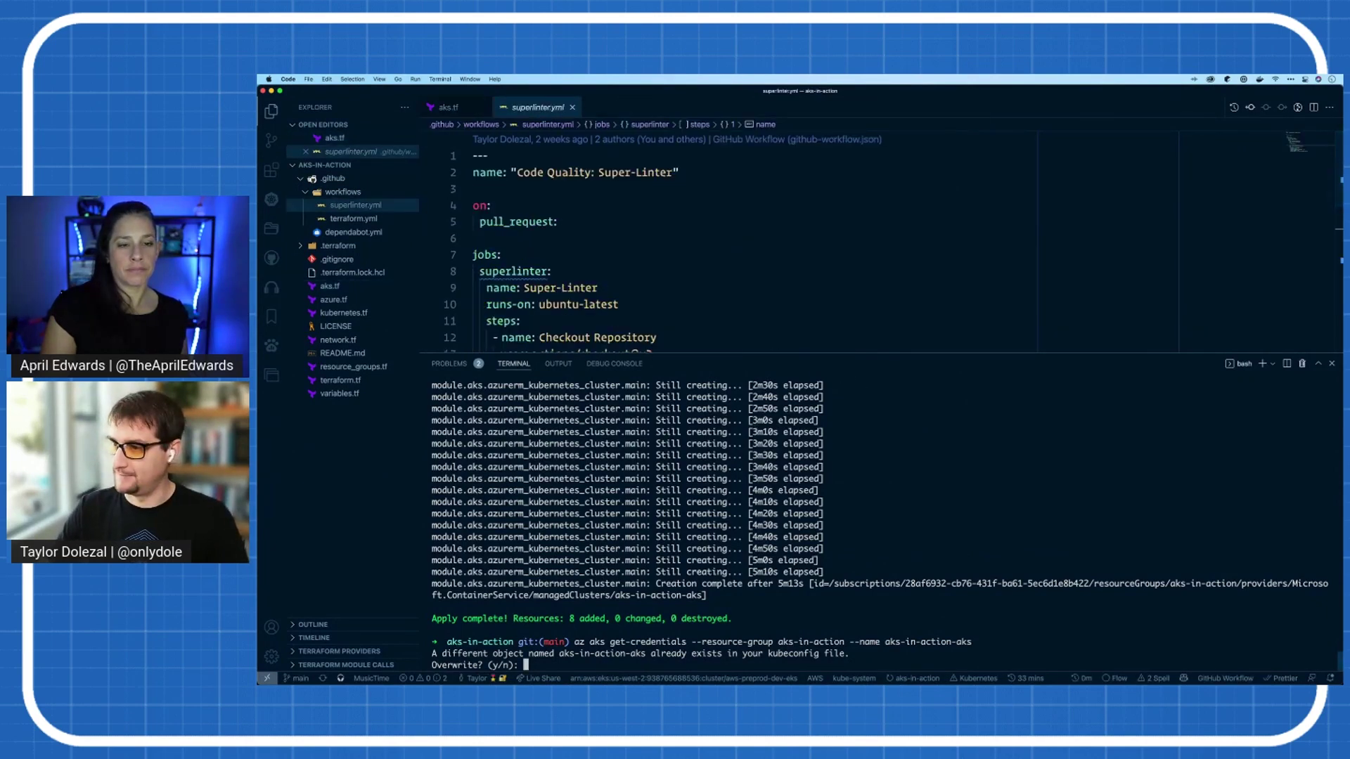
key(ctrl+j)
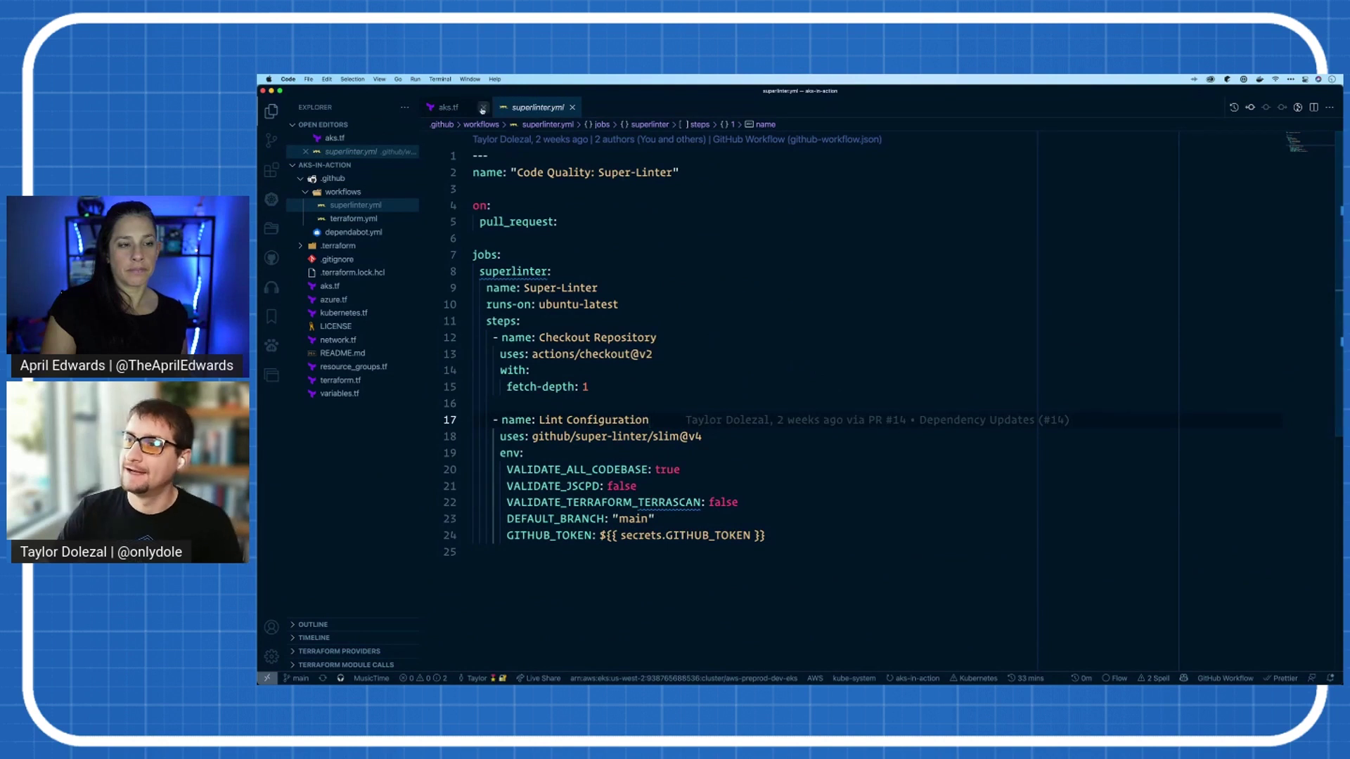
key(ctrl+w)
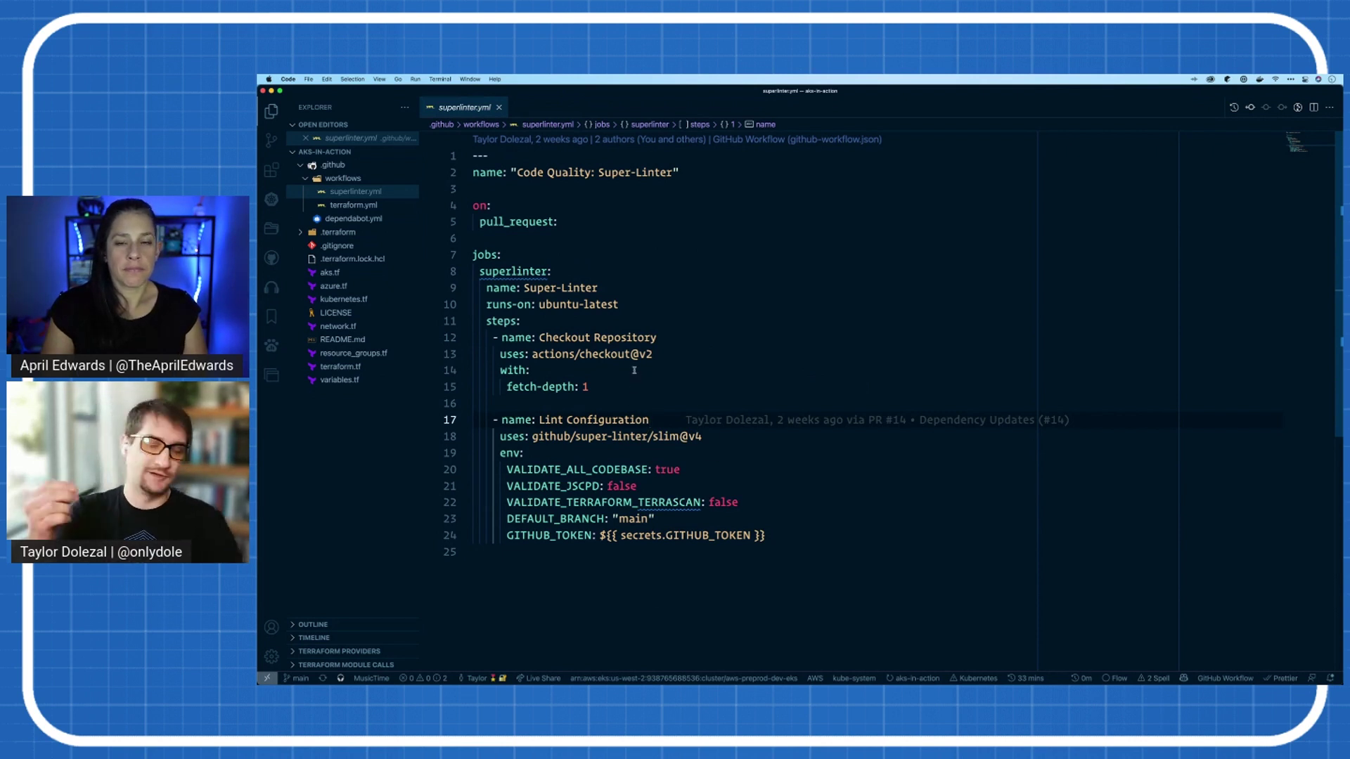
key(ctrl+Tab)
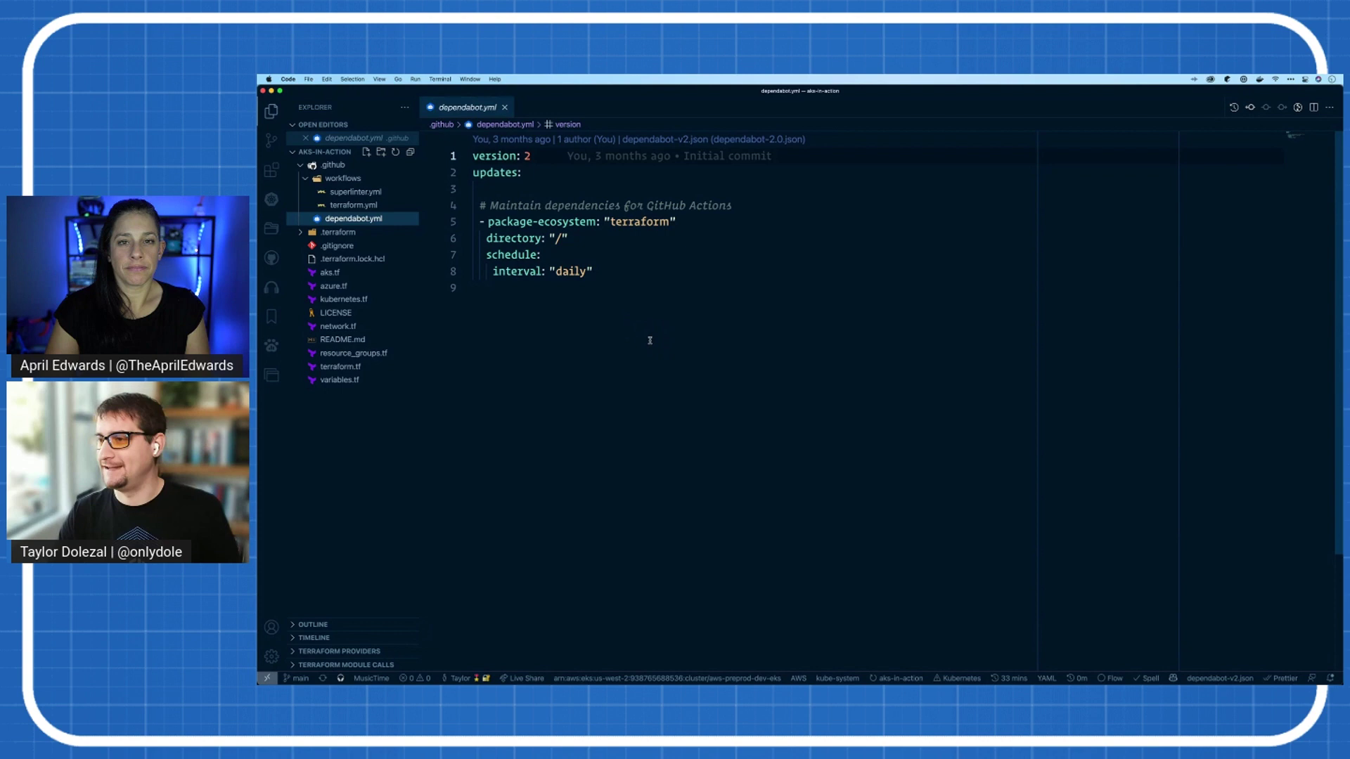
Step: Open Dependabot's pull request #18 bumping hashicorp/azurerm from 2.93.1 to 2.95.0 on GitHub
key(ctrl+Up)
click(455, 253)
click(449, 95)
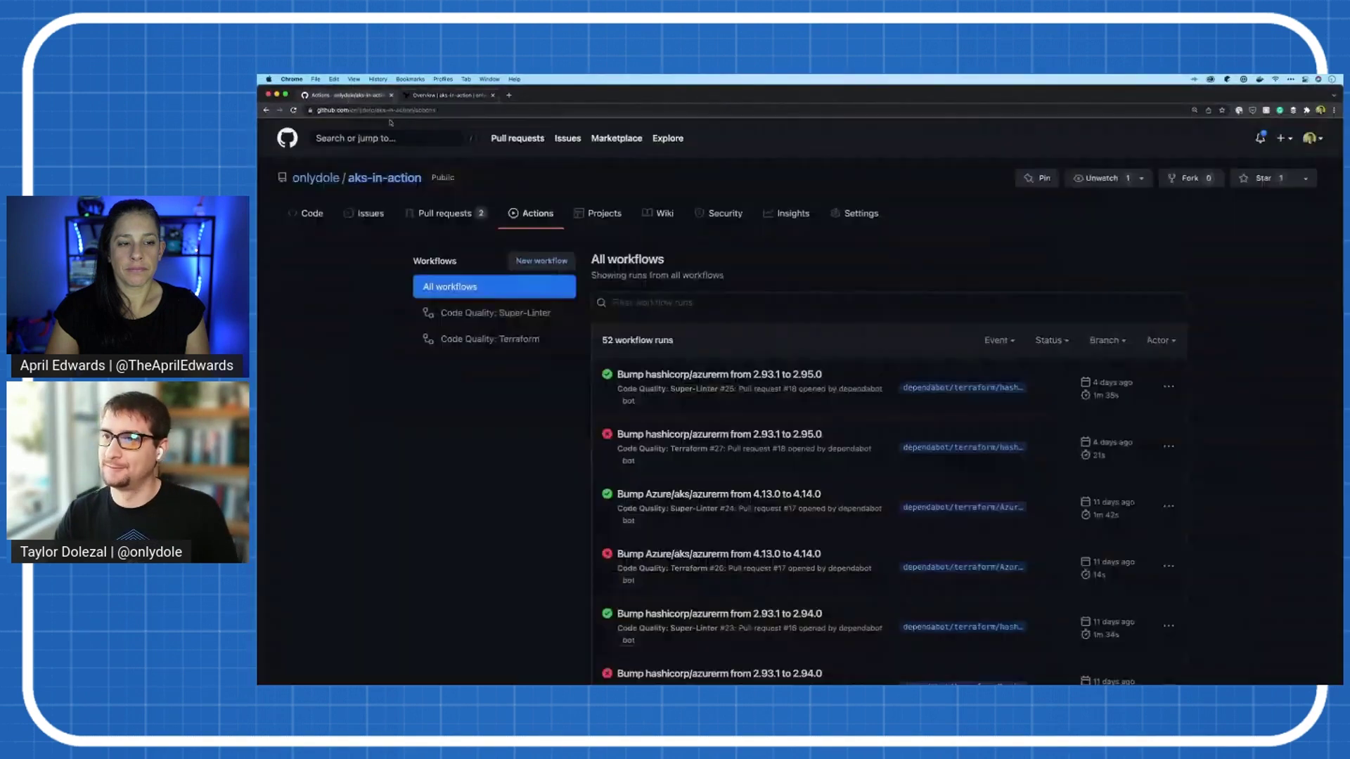
click(444, 214)
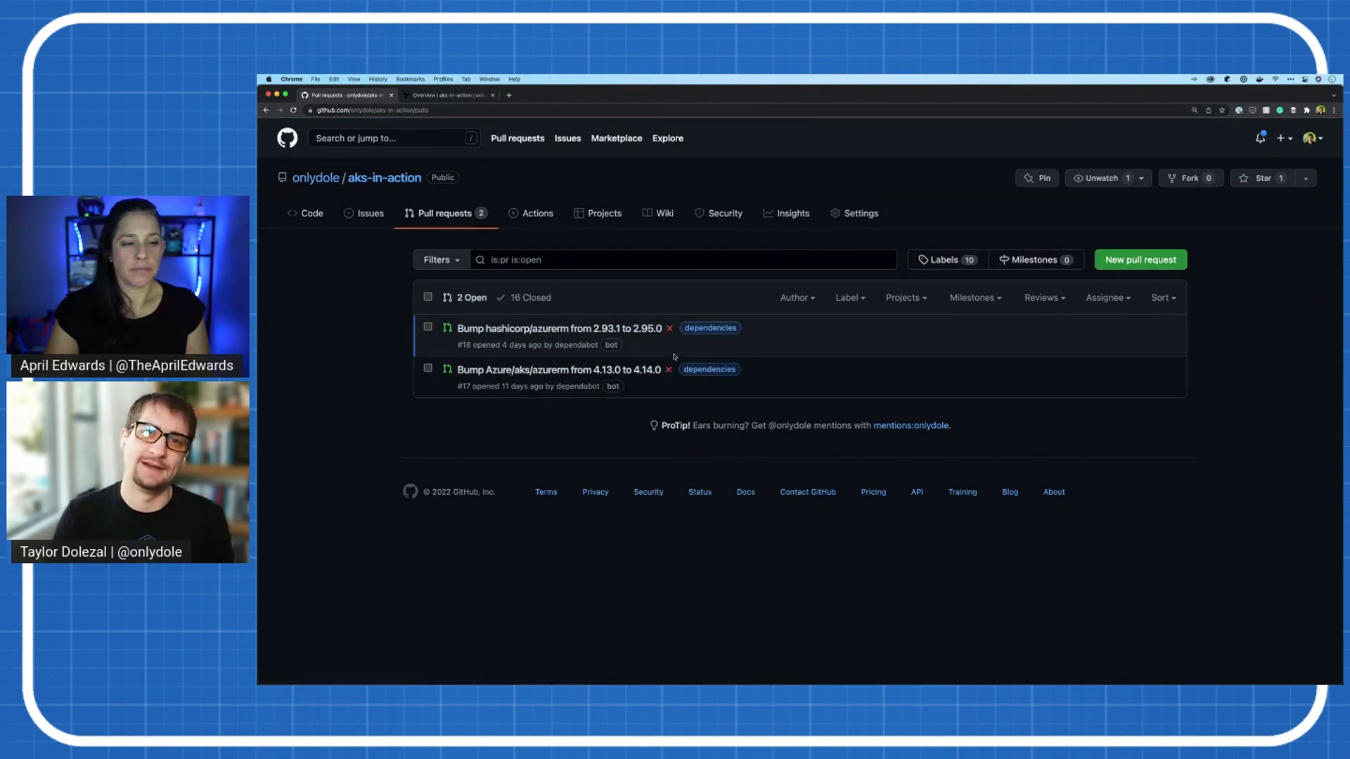
mouse_move(590, 329)
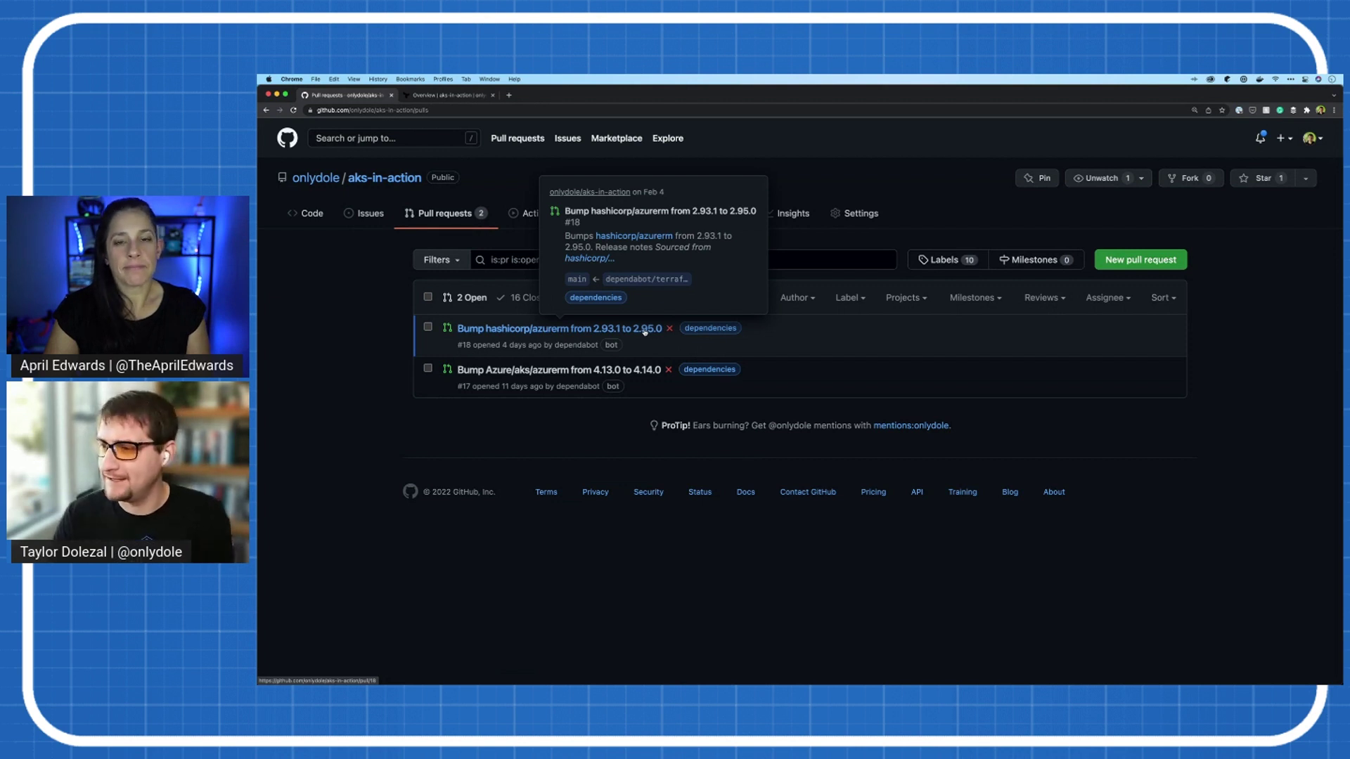
click(645, 330)
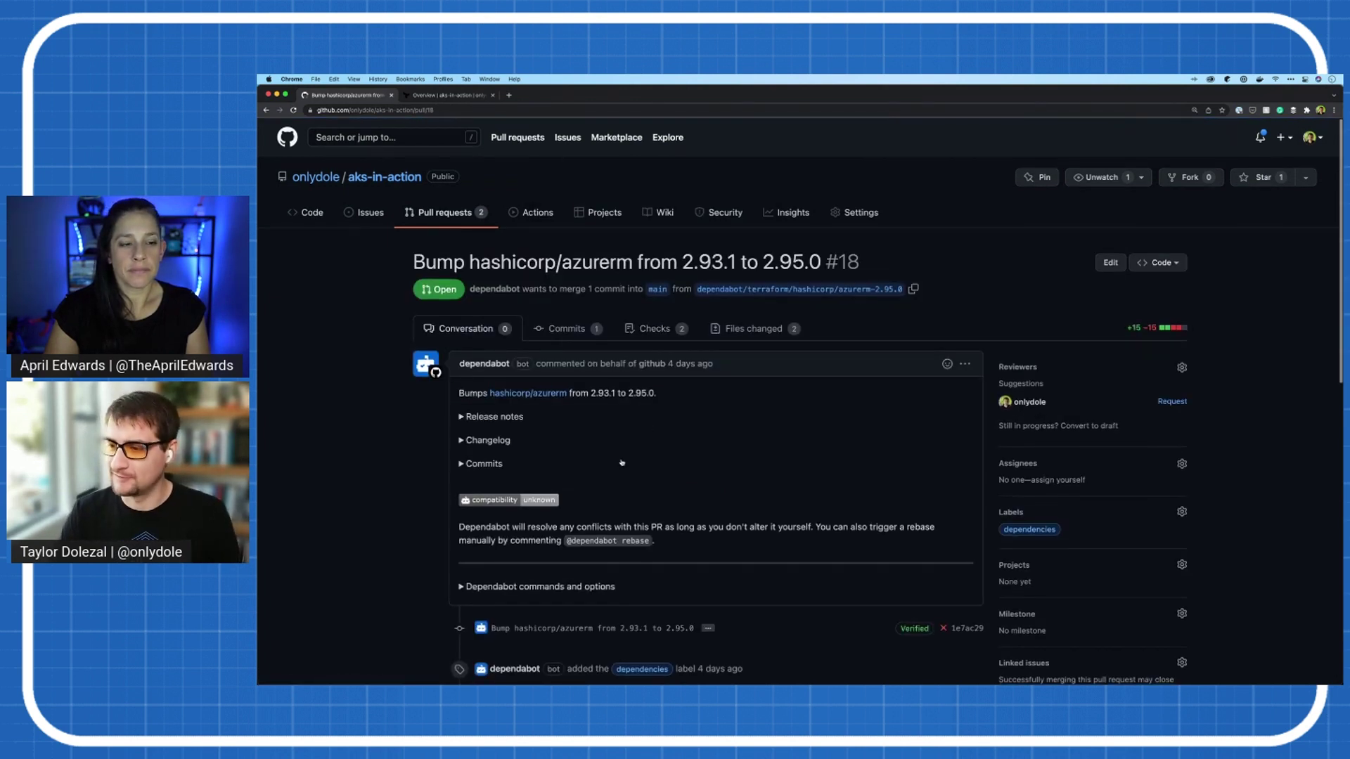
scroll(622, 463, down, 3)
scroll(622, 455, down, 2)
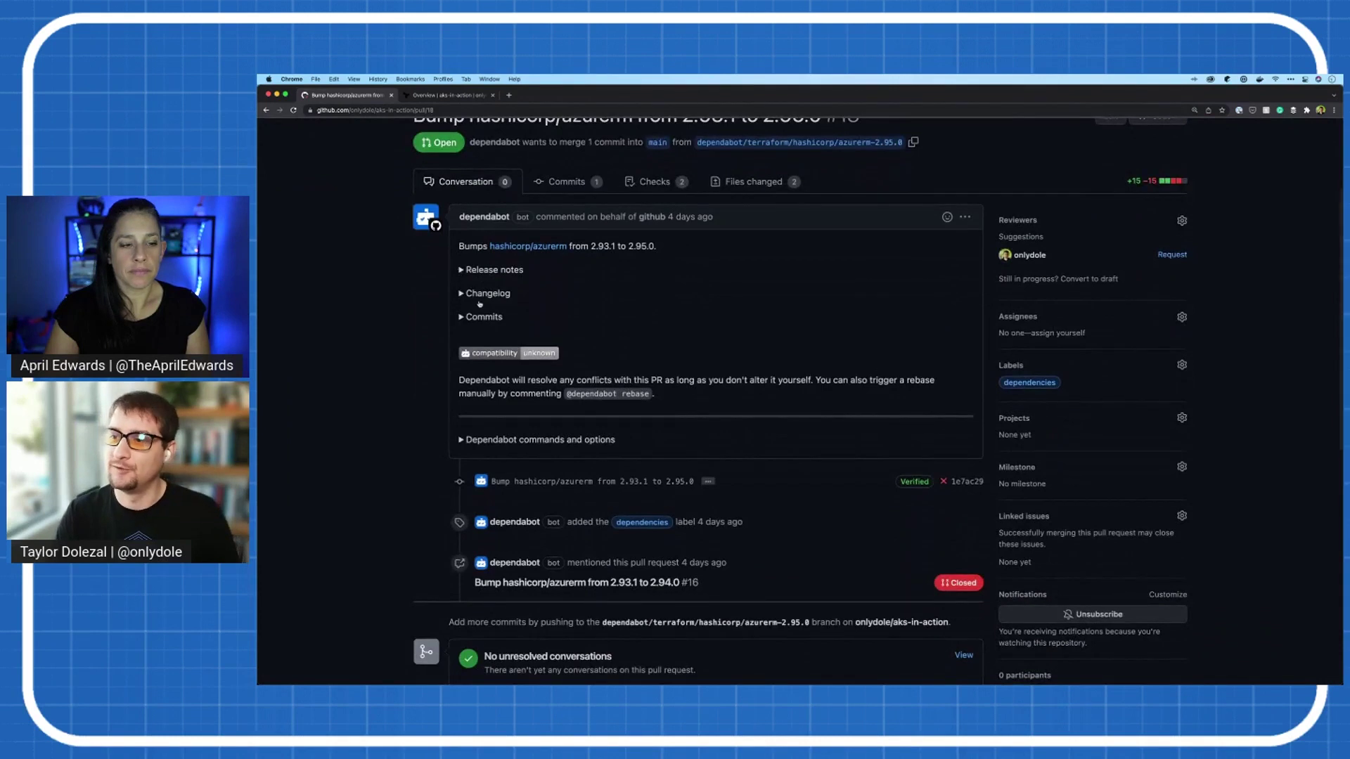
Step: Skim the release notes, then list the pull request's failed checks from the red status icon
click(461, 270)
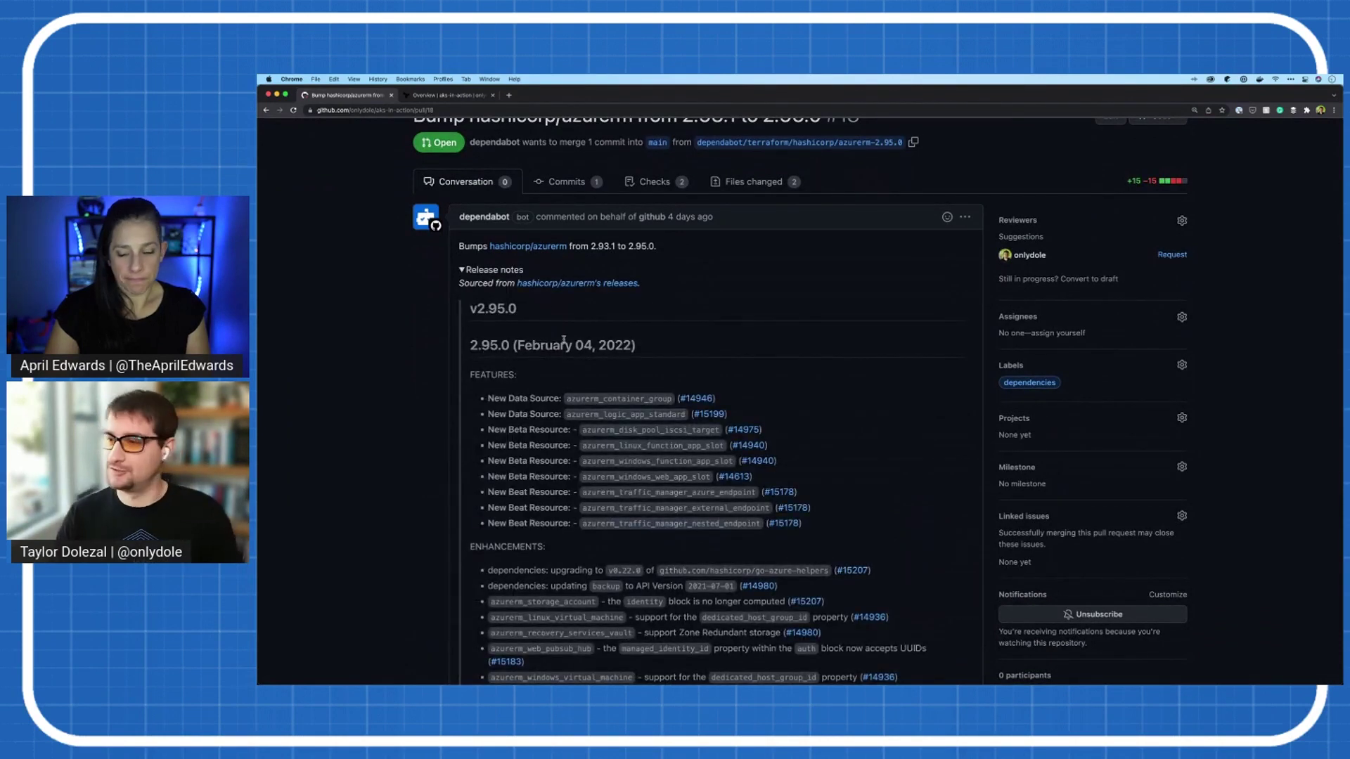
click(481, 270)
scroll(697, 422, down, 1)
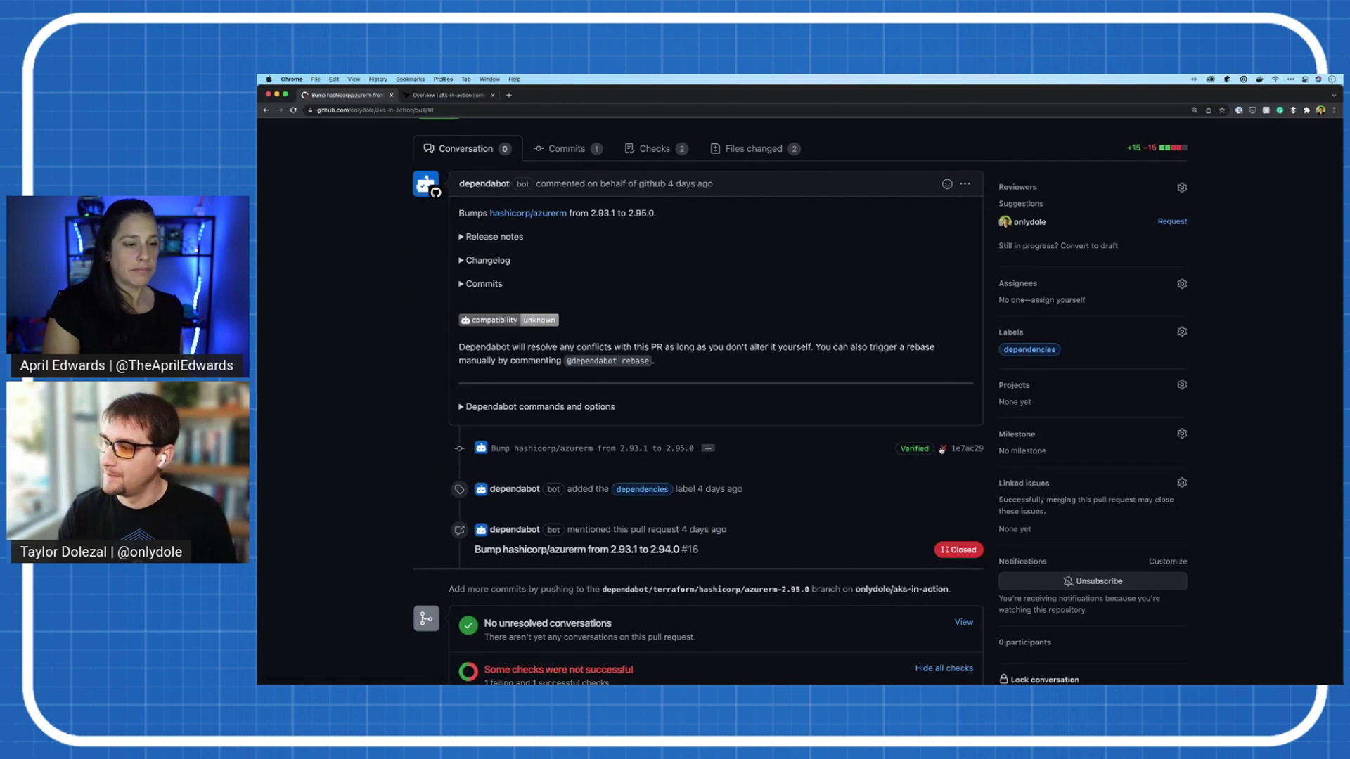
click(944, 451)
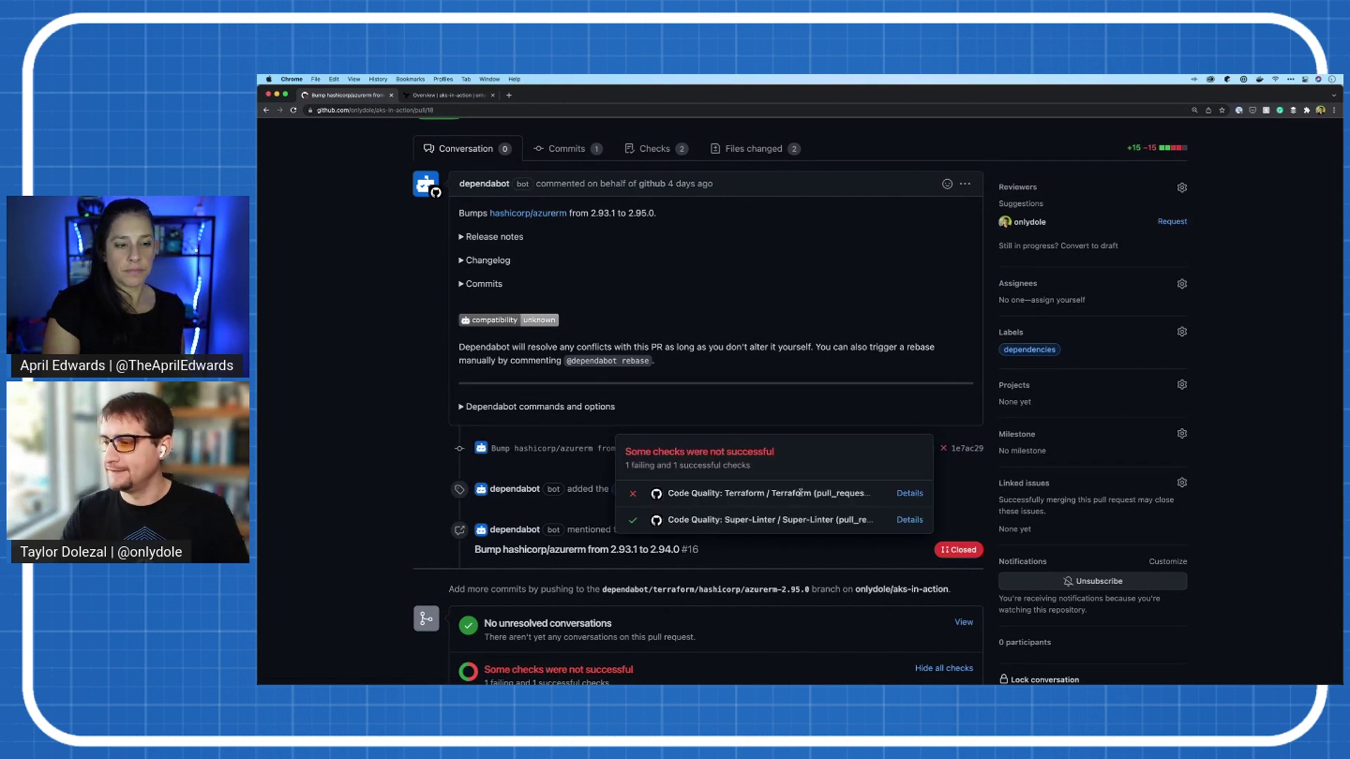
Step: Expand the failed check's terraform init log and zoom in on the missing-token error
click(910, 495)
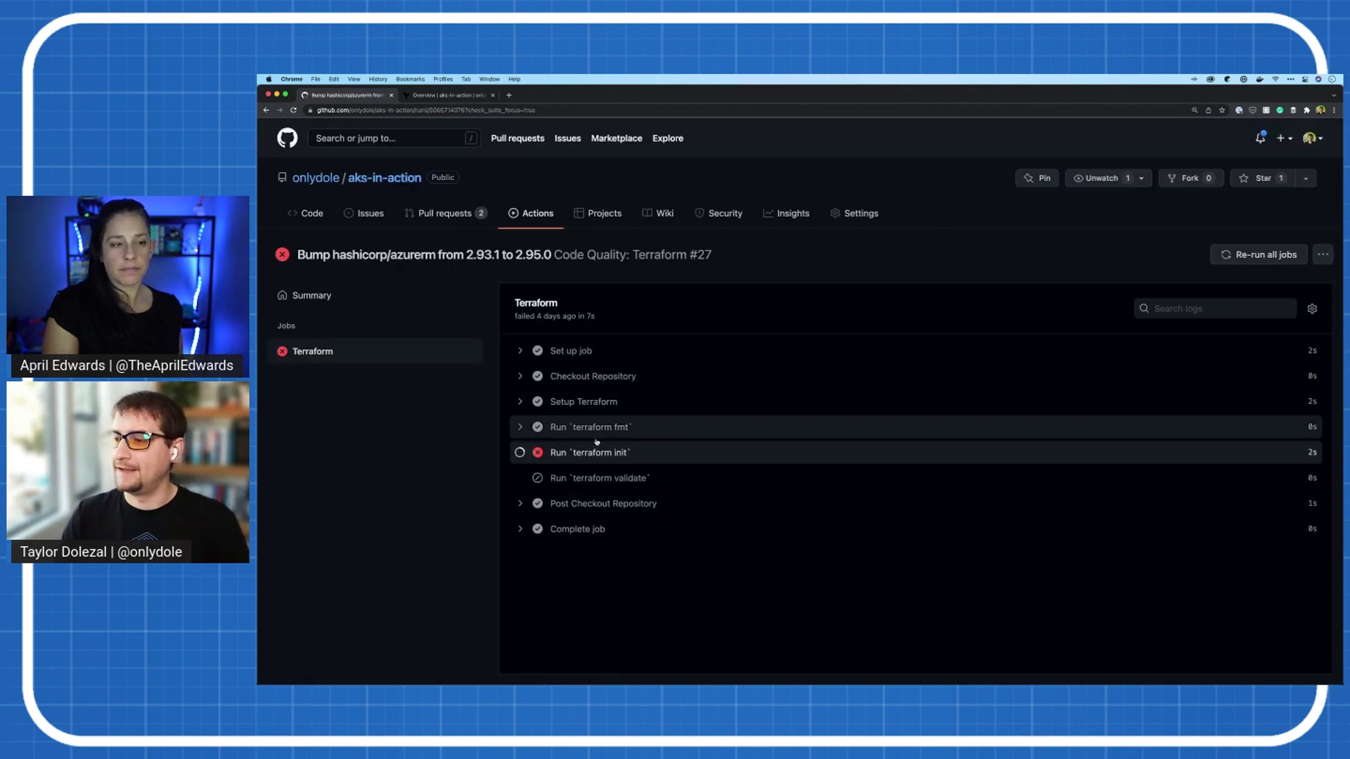
click(589, 317)
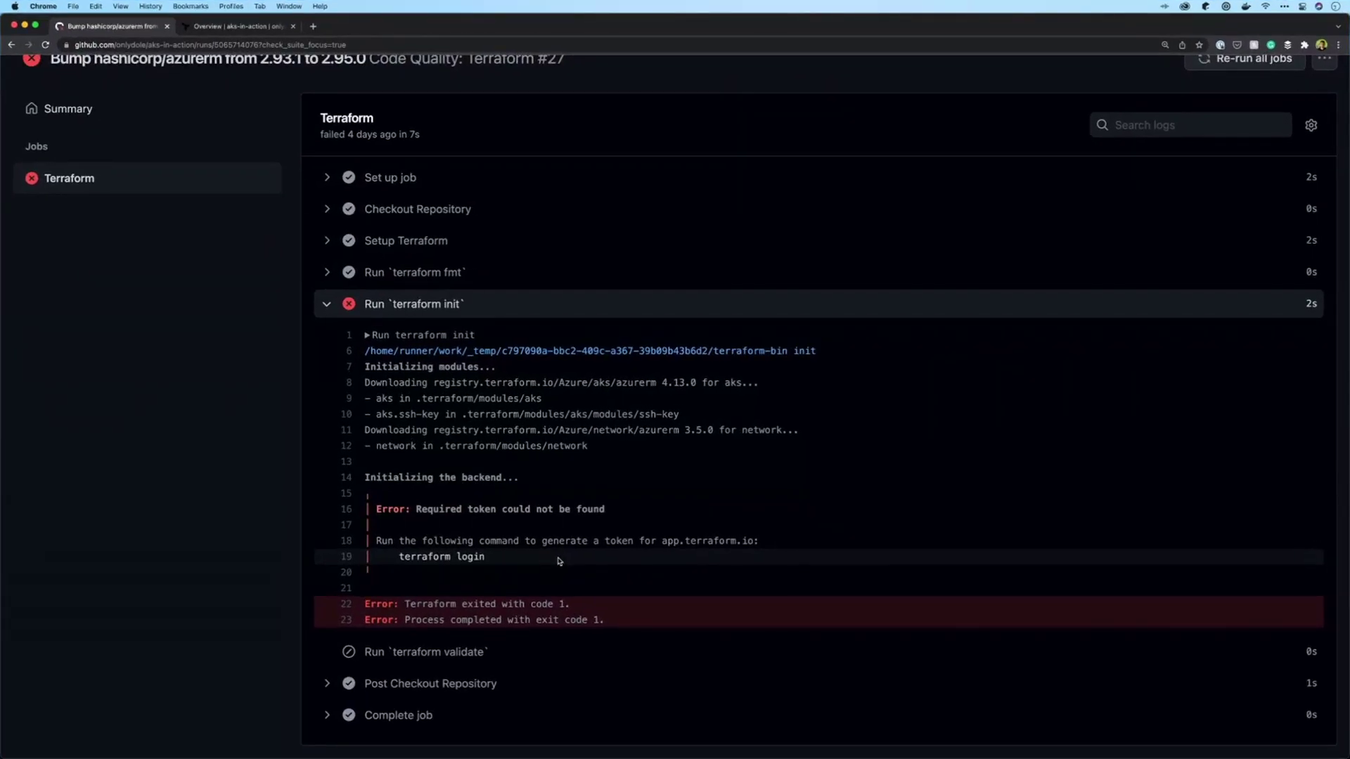
key(super+plus)
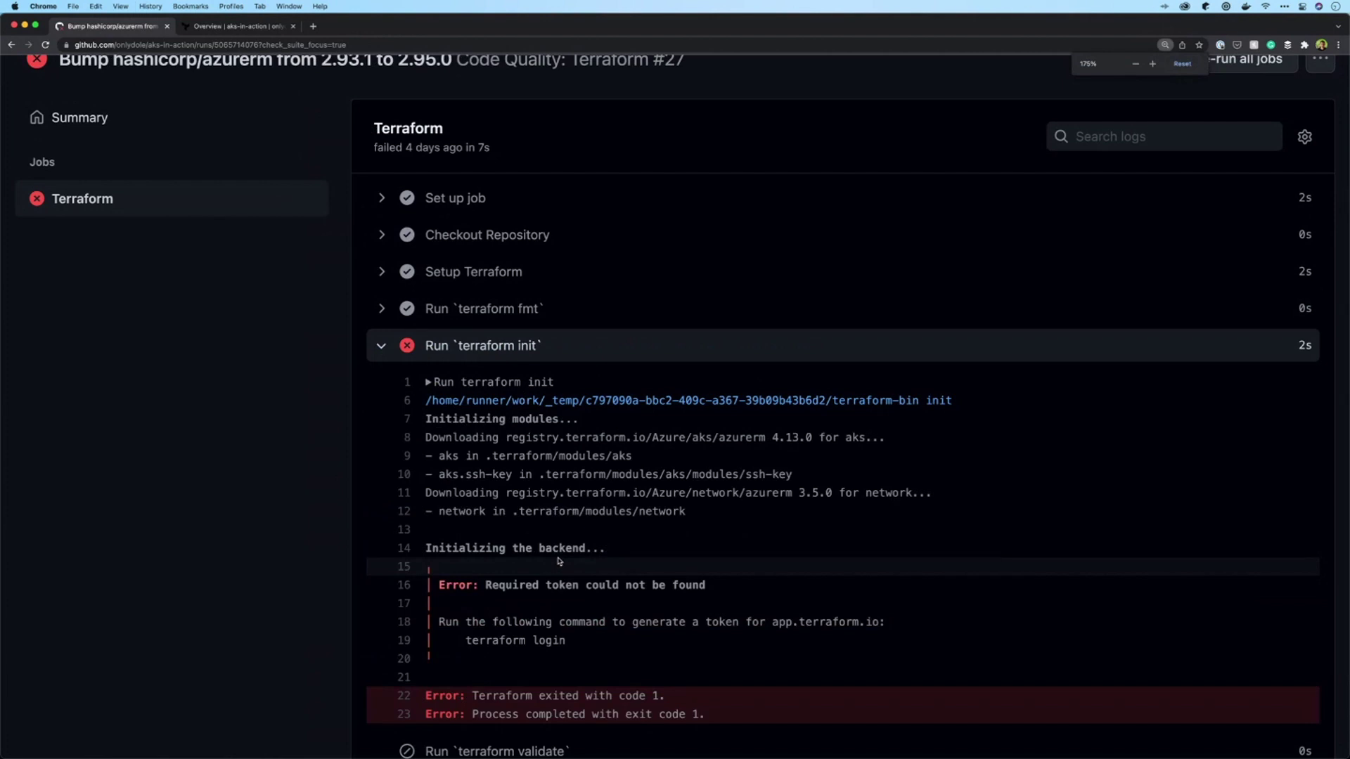
scroll(598, 490, down, 1)
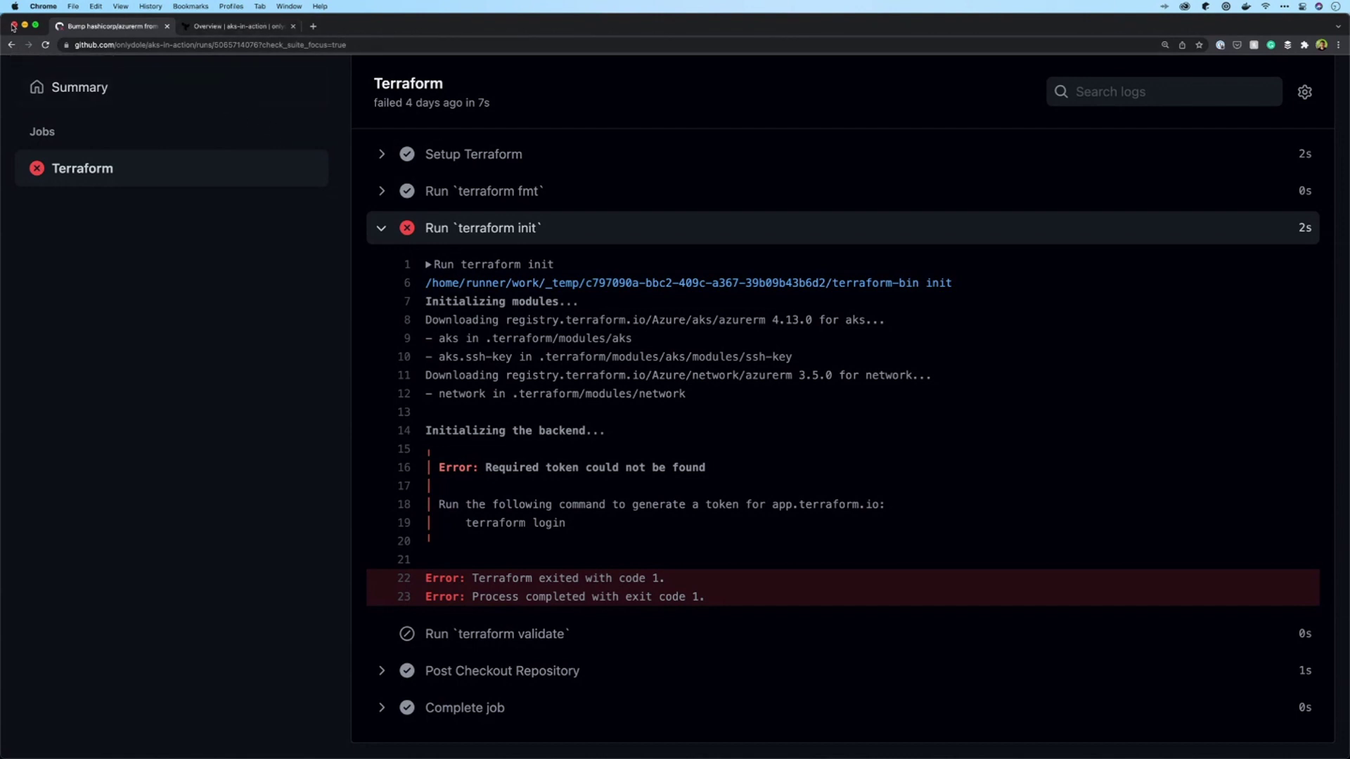
key(ctrl+Up)
Step: Merge the aks-in-action-aks credentials, answering yes to both kubeconfig overwrite prompts
click(358, 210)
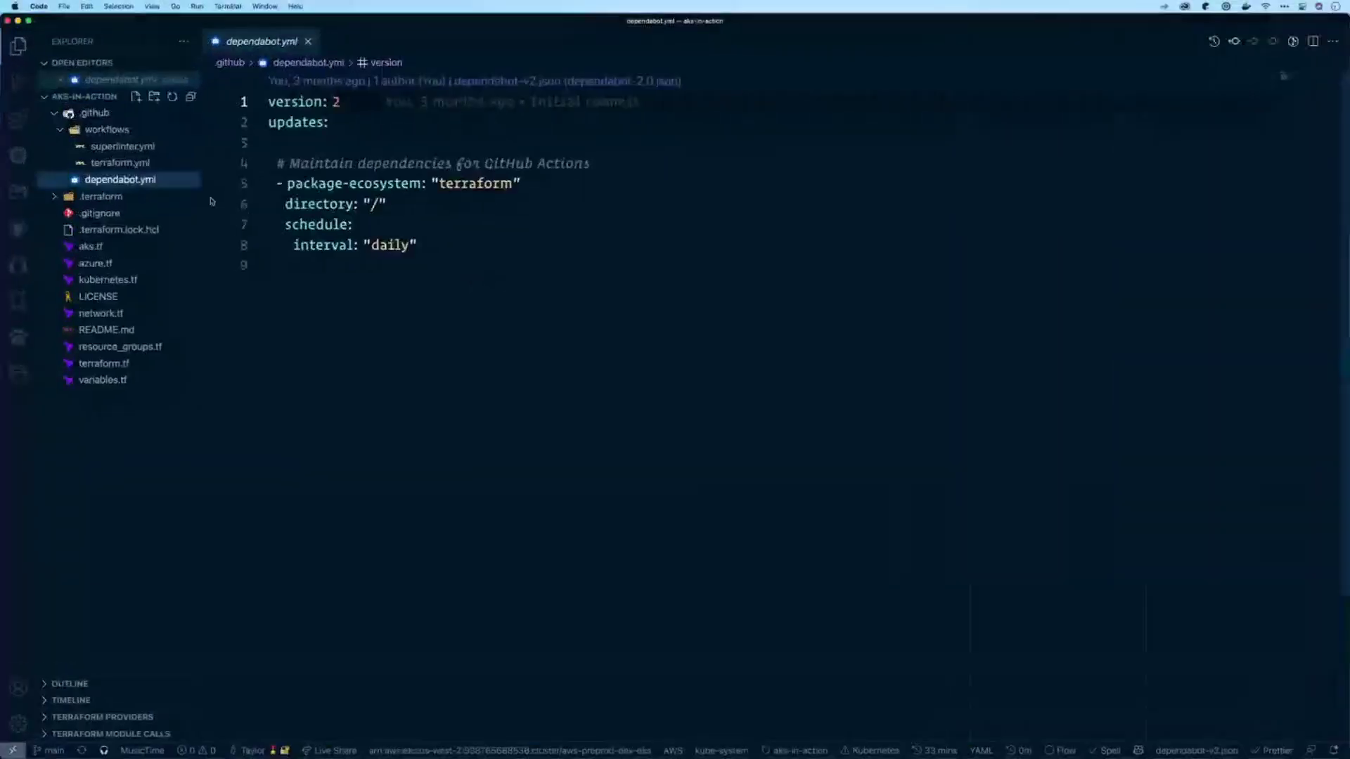
key(ctrl+grave)
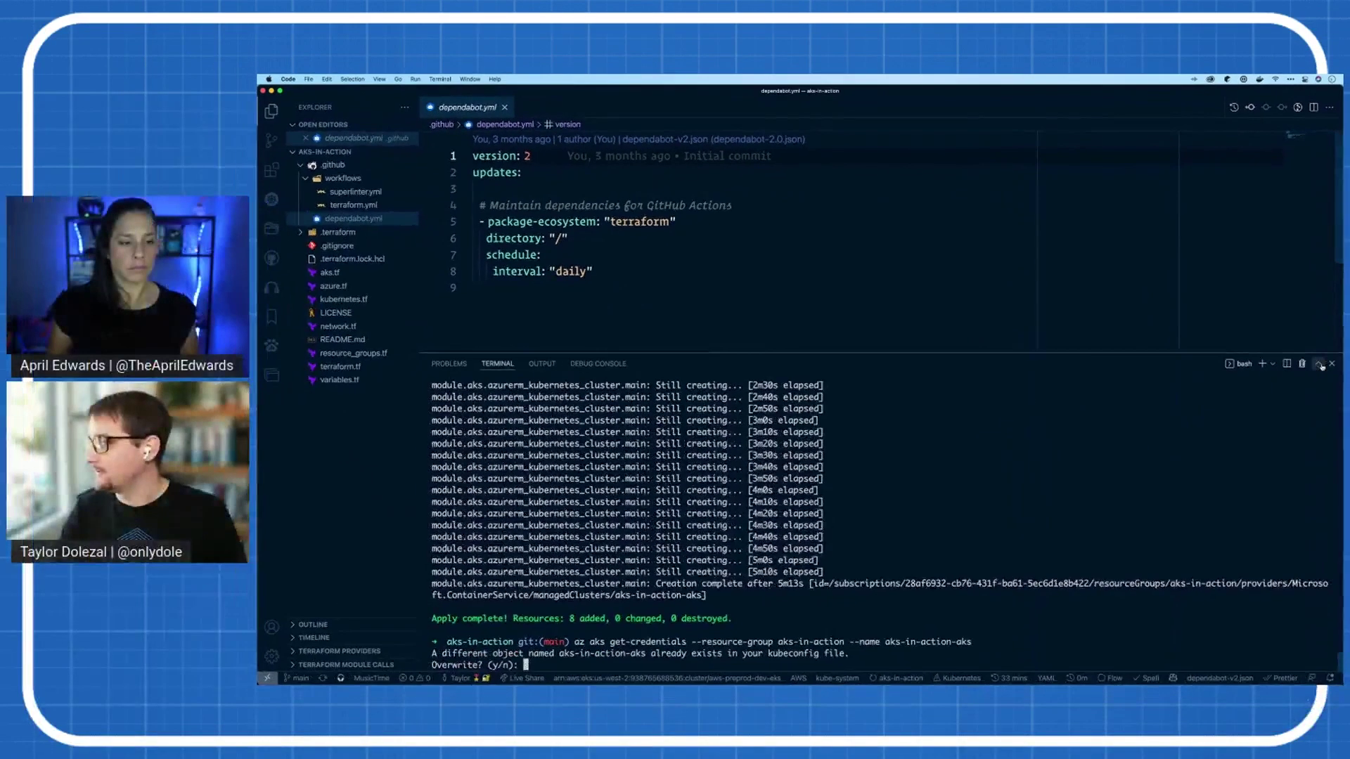
click(1289, 361)
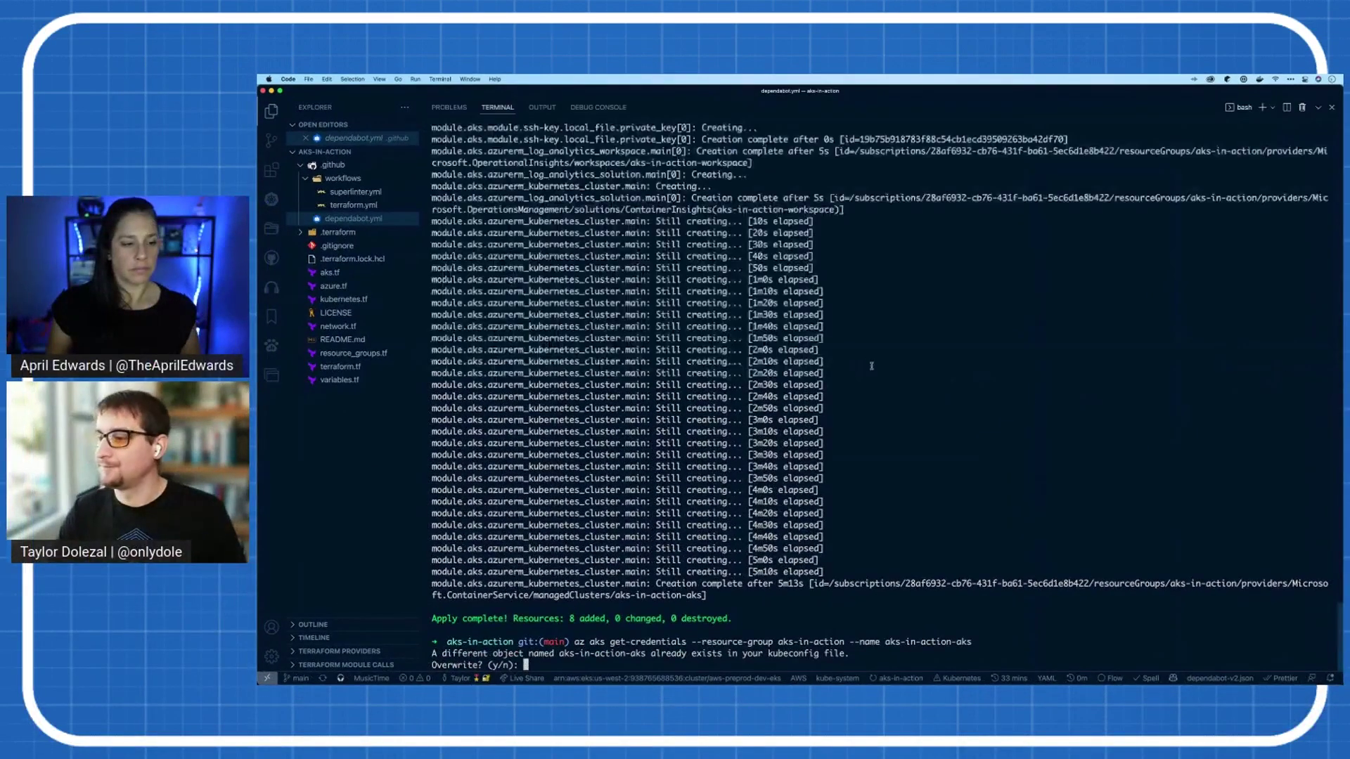
text(y)
key(Return)
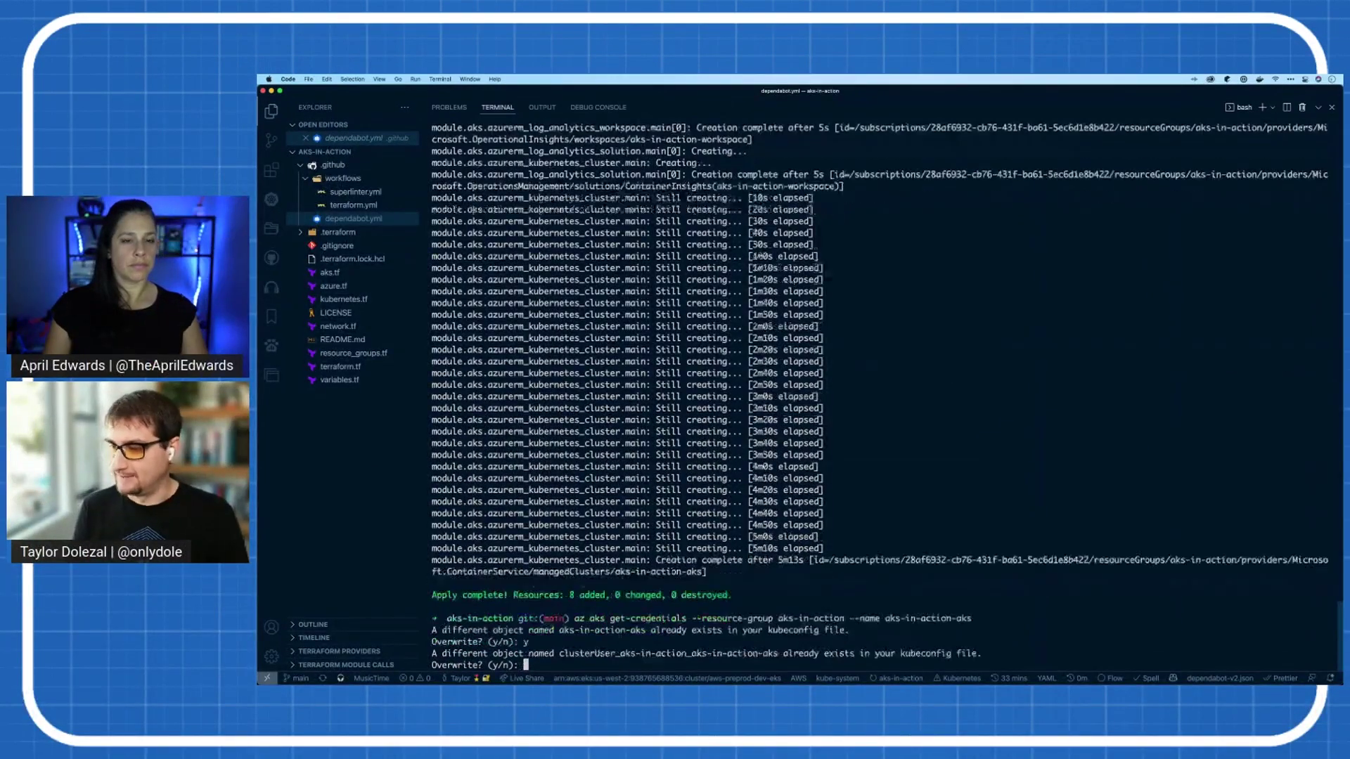
text(y)
key(Return)
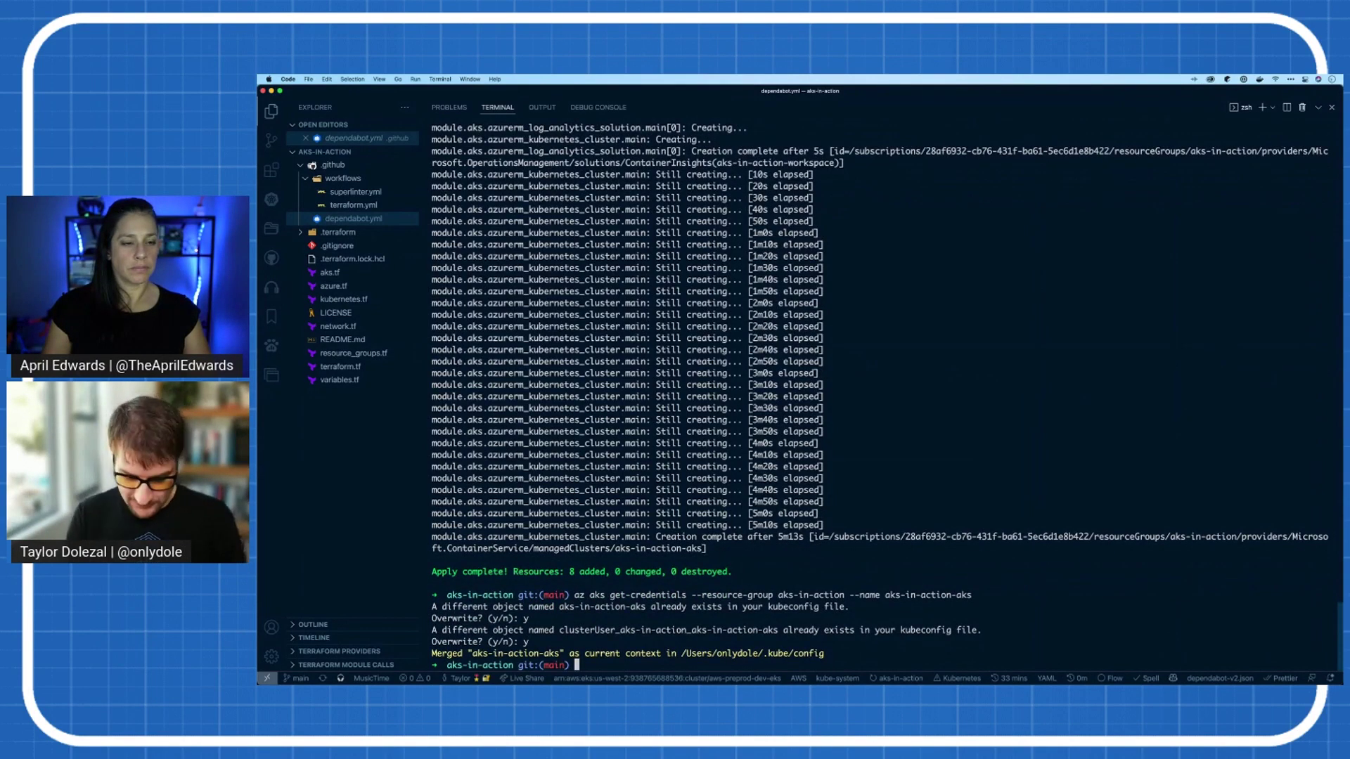
Step: Run 'k get no' and 'k get ns', showing one Ready node and four active namespaces
key(super+equal)
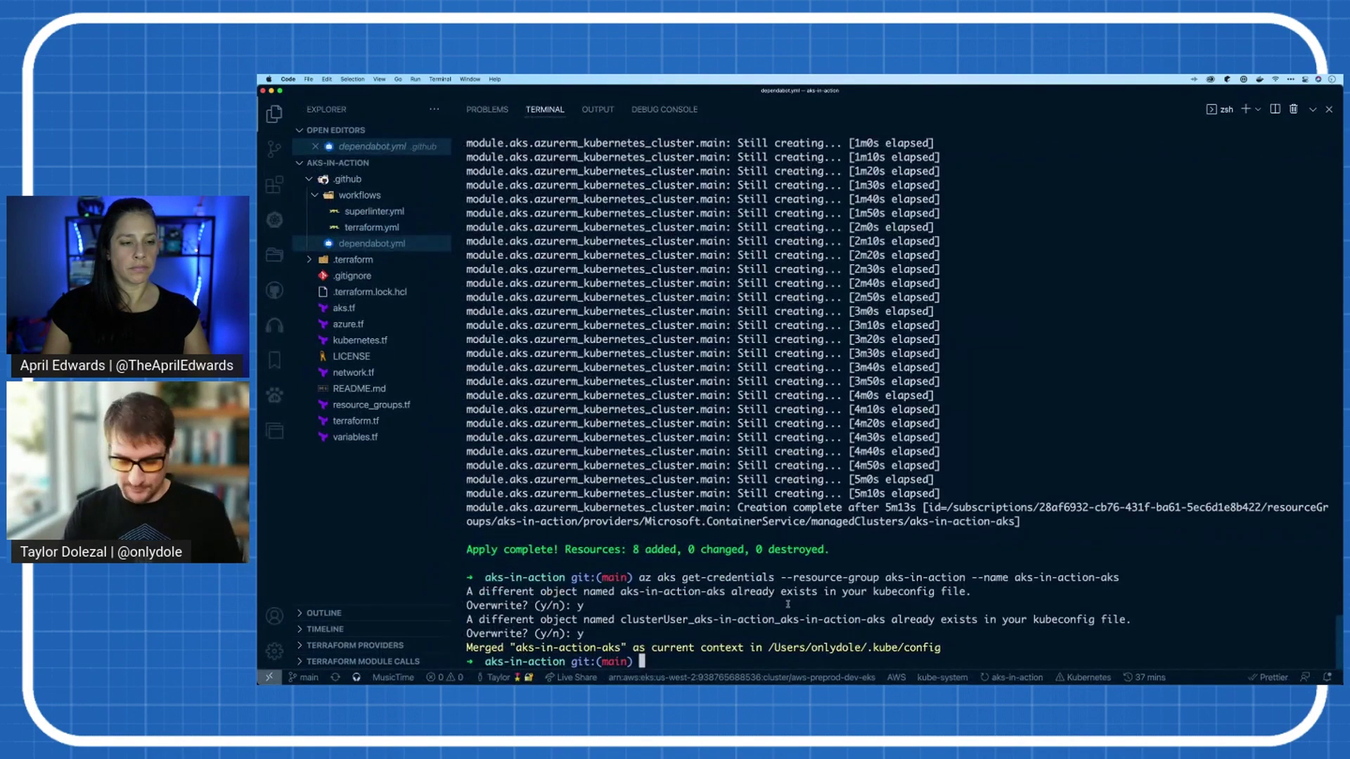
text(clear)
key(Return)
text(k)
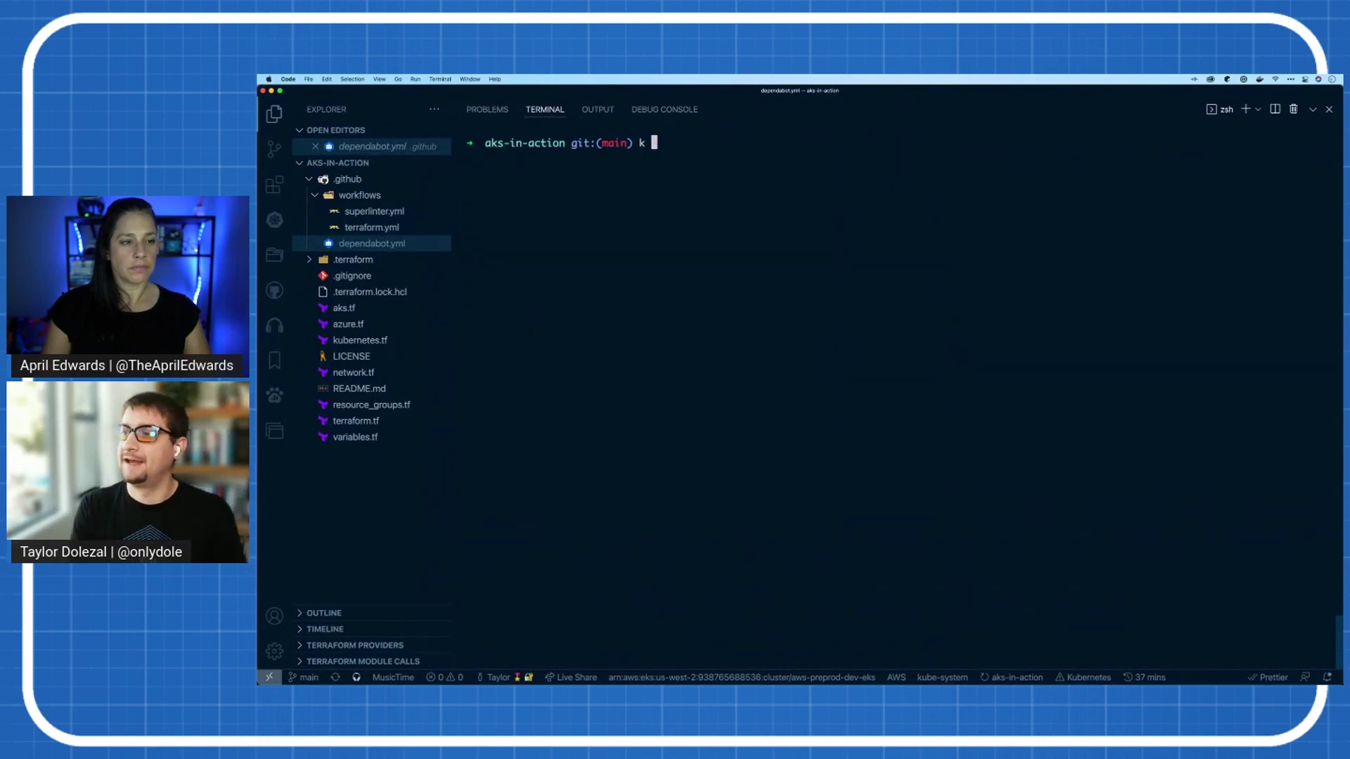
text(get no)
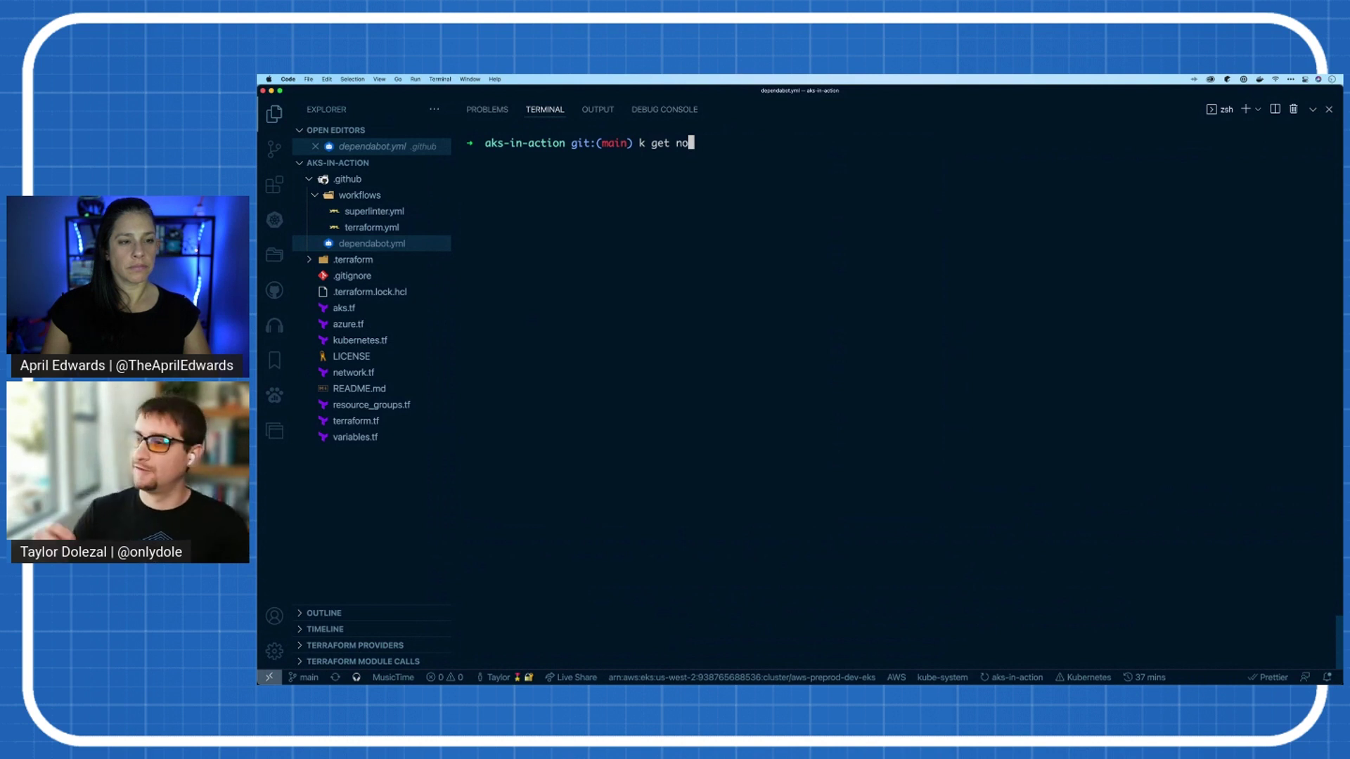
key(BackSpace)
key(BackSpace)
key(BackSpace)
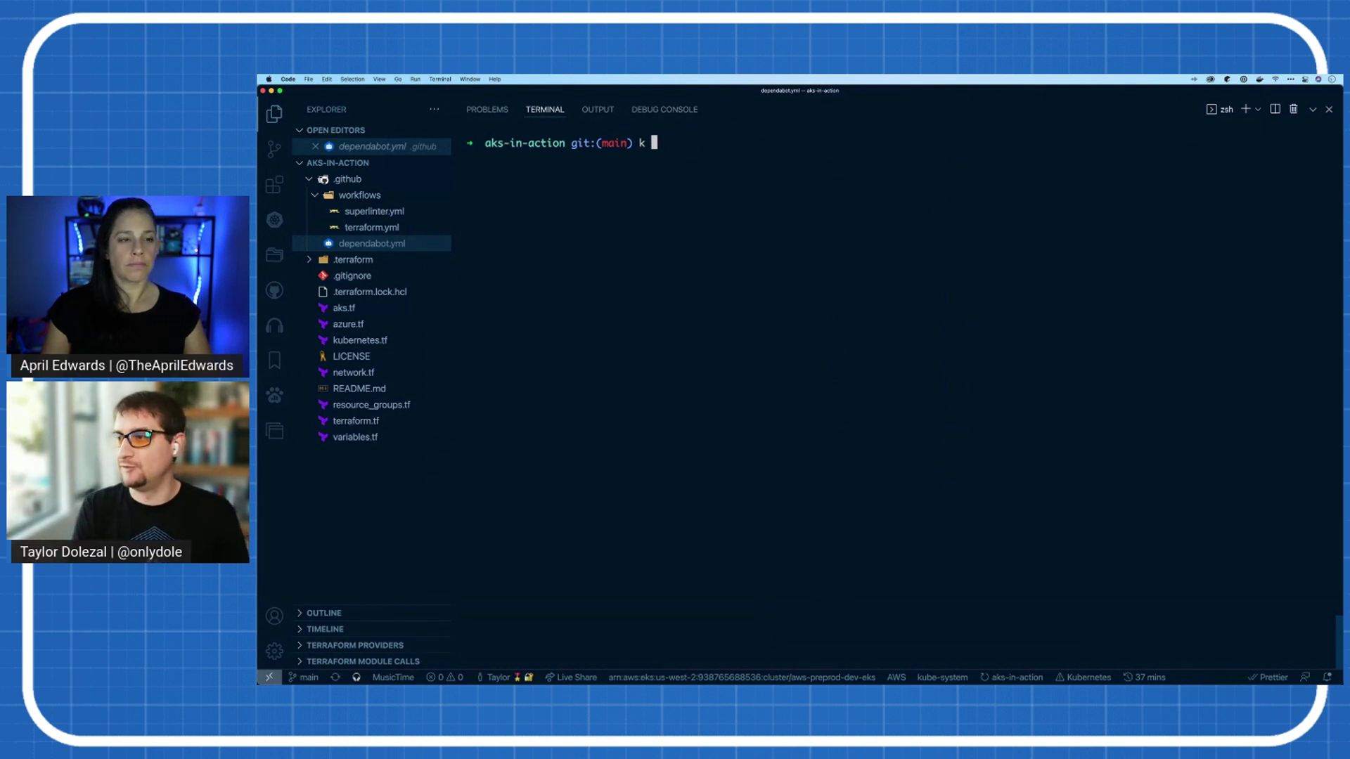
text(kubectl get no)
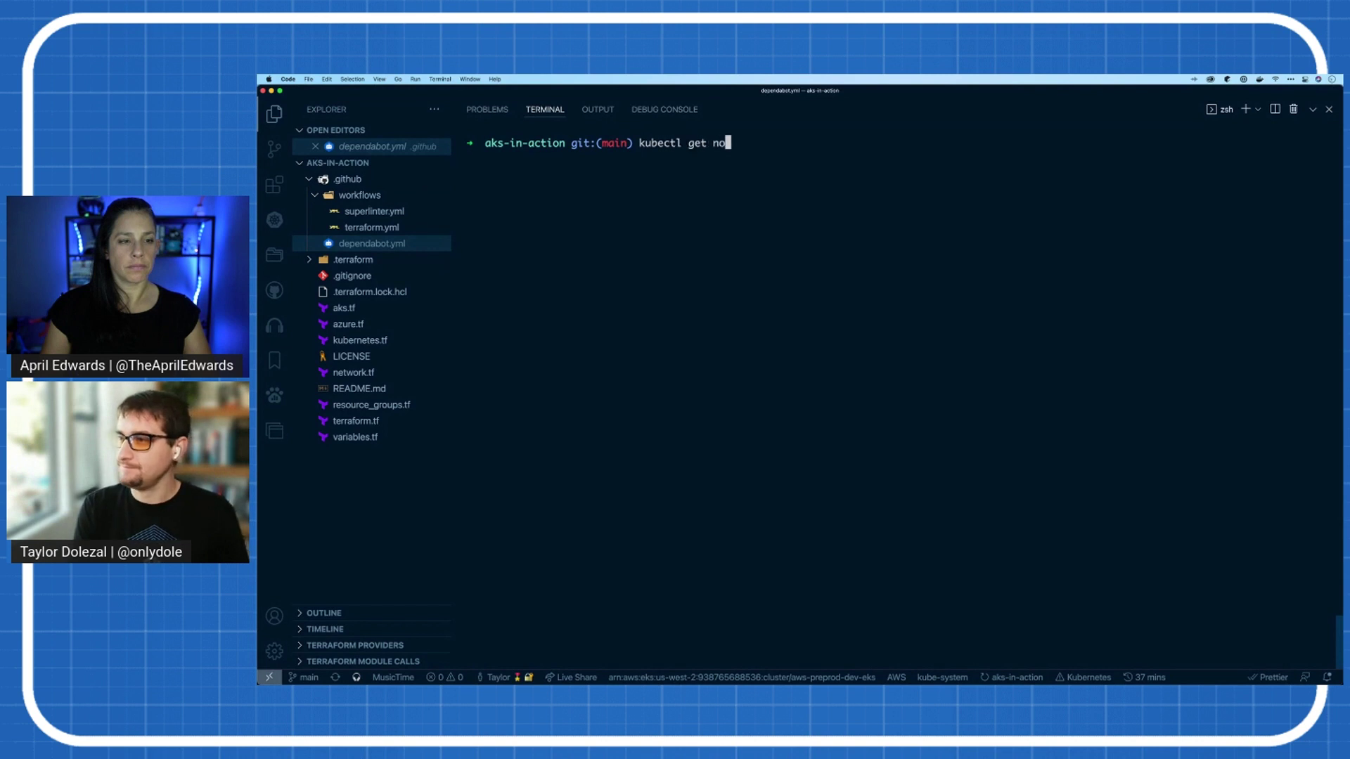
text(dee)
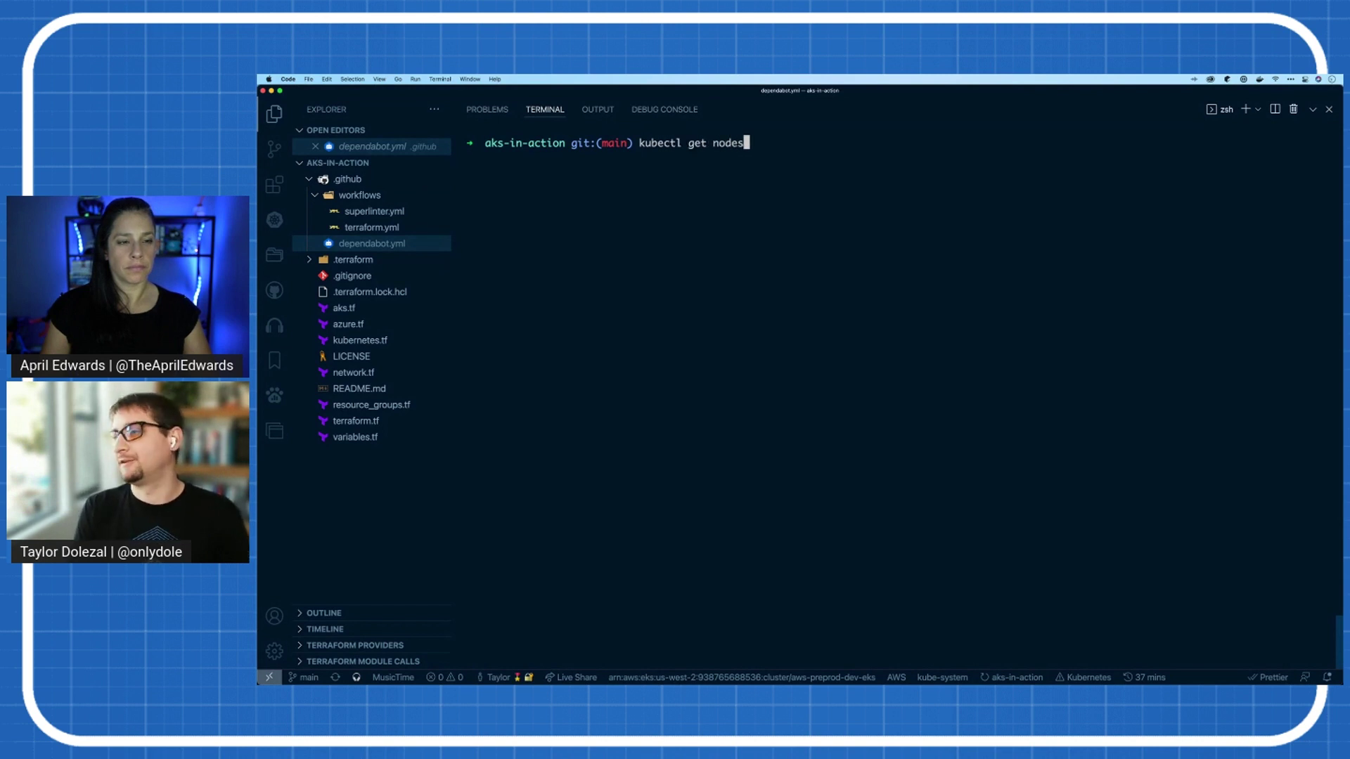
key(BackSpace)
key(BackSpace)
key(BackSpace)
text(k )
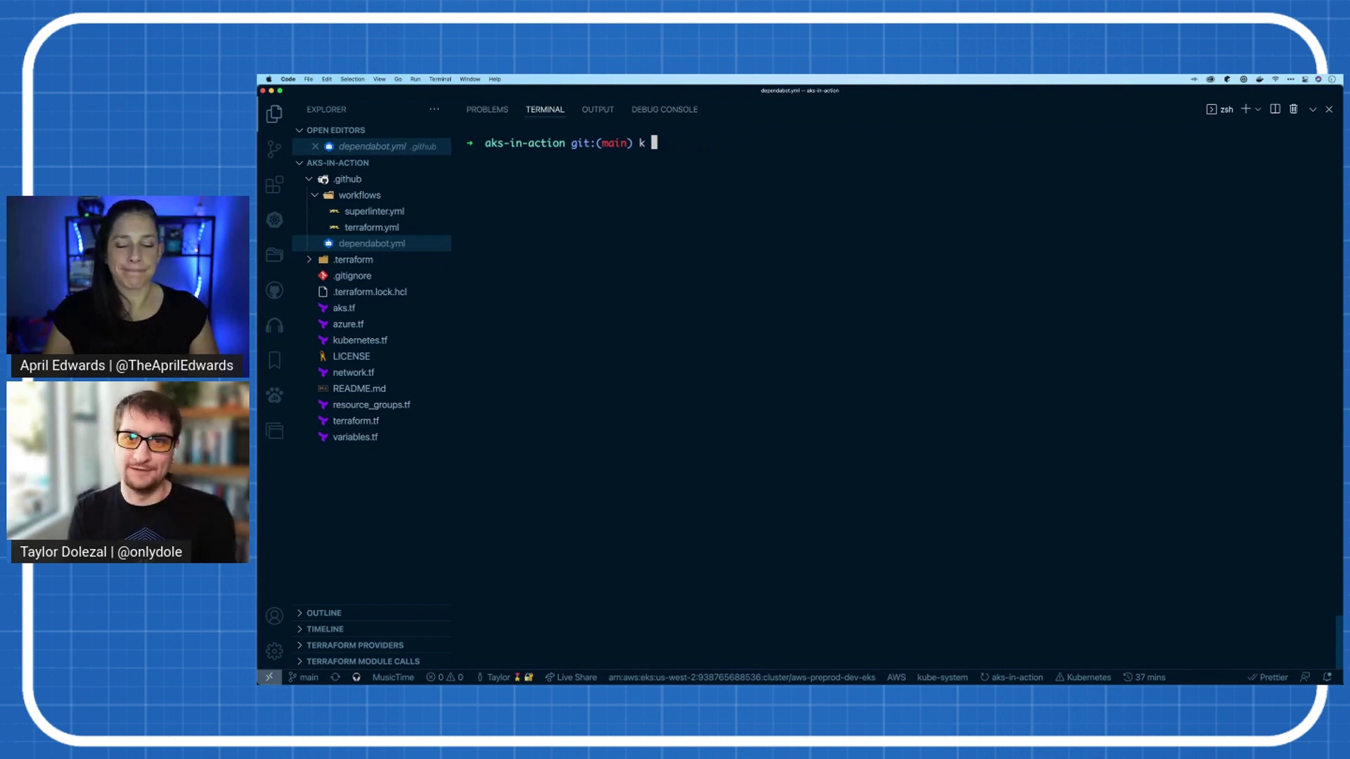
text(get no)
key(Return)
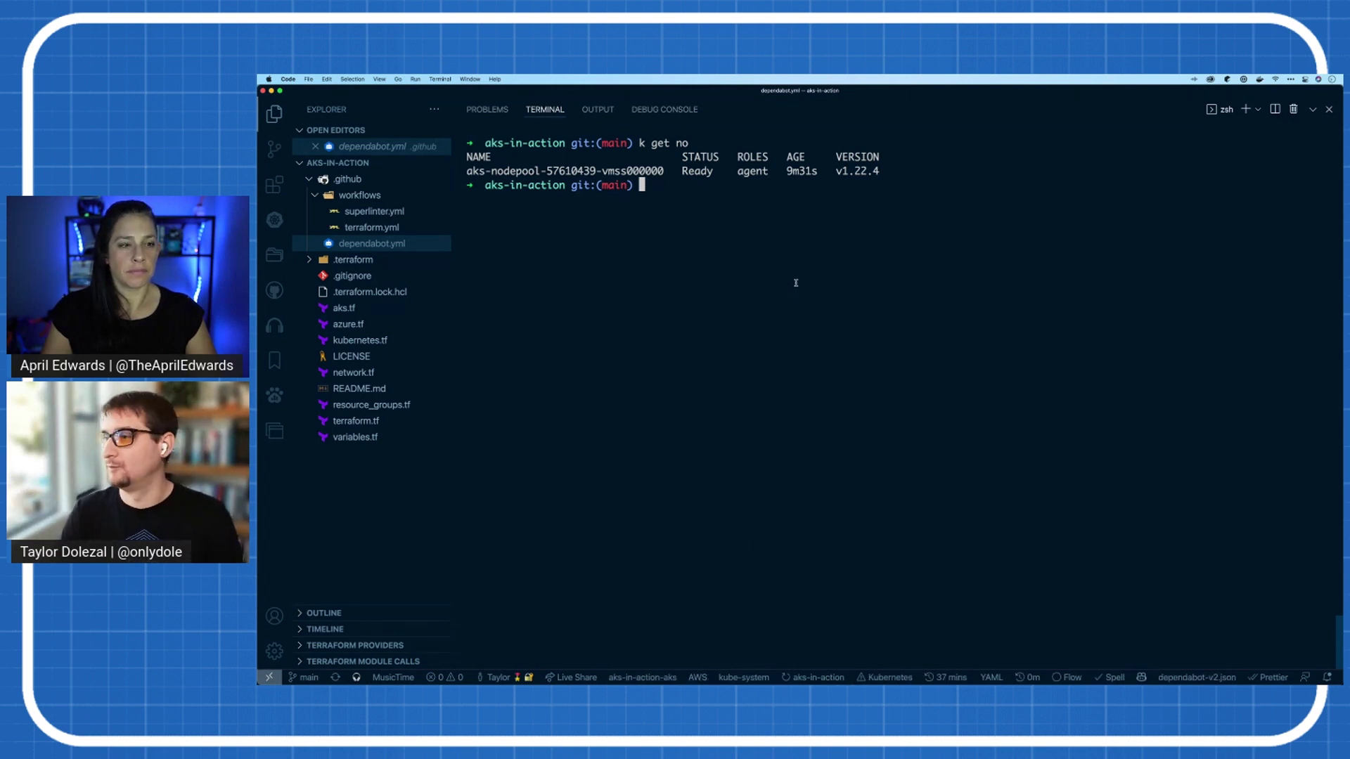
text(k get ns)
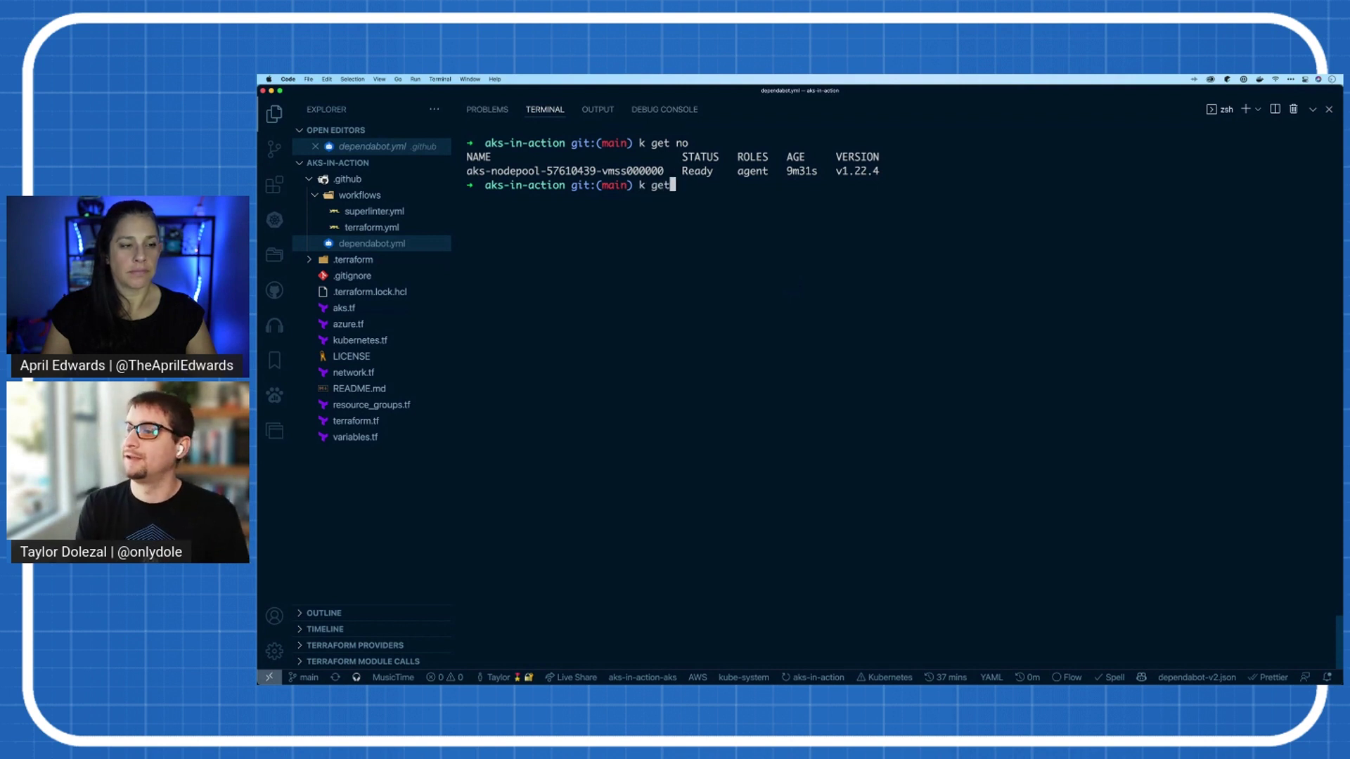
key(Return)
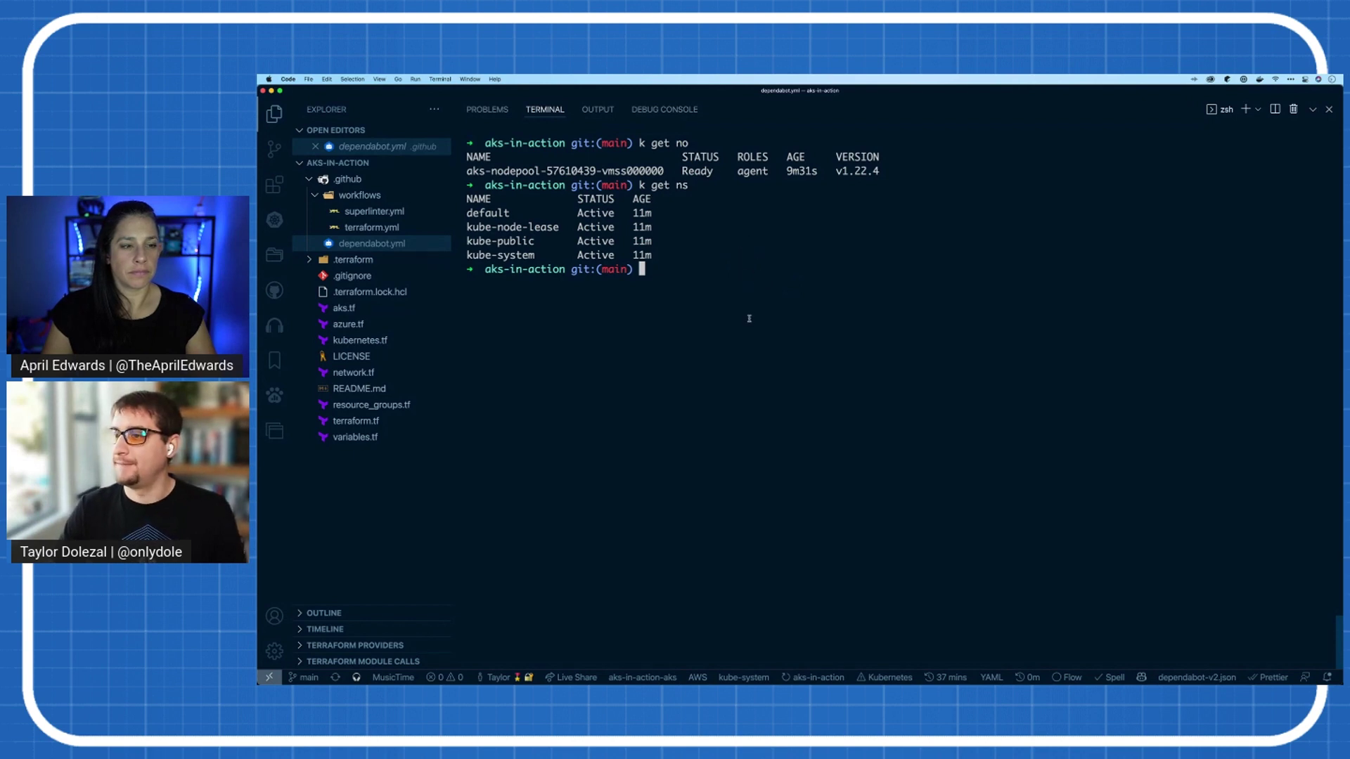
key(super+Tab)
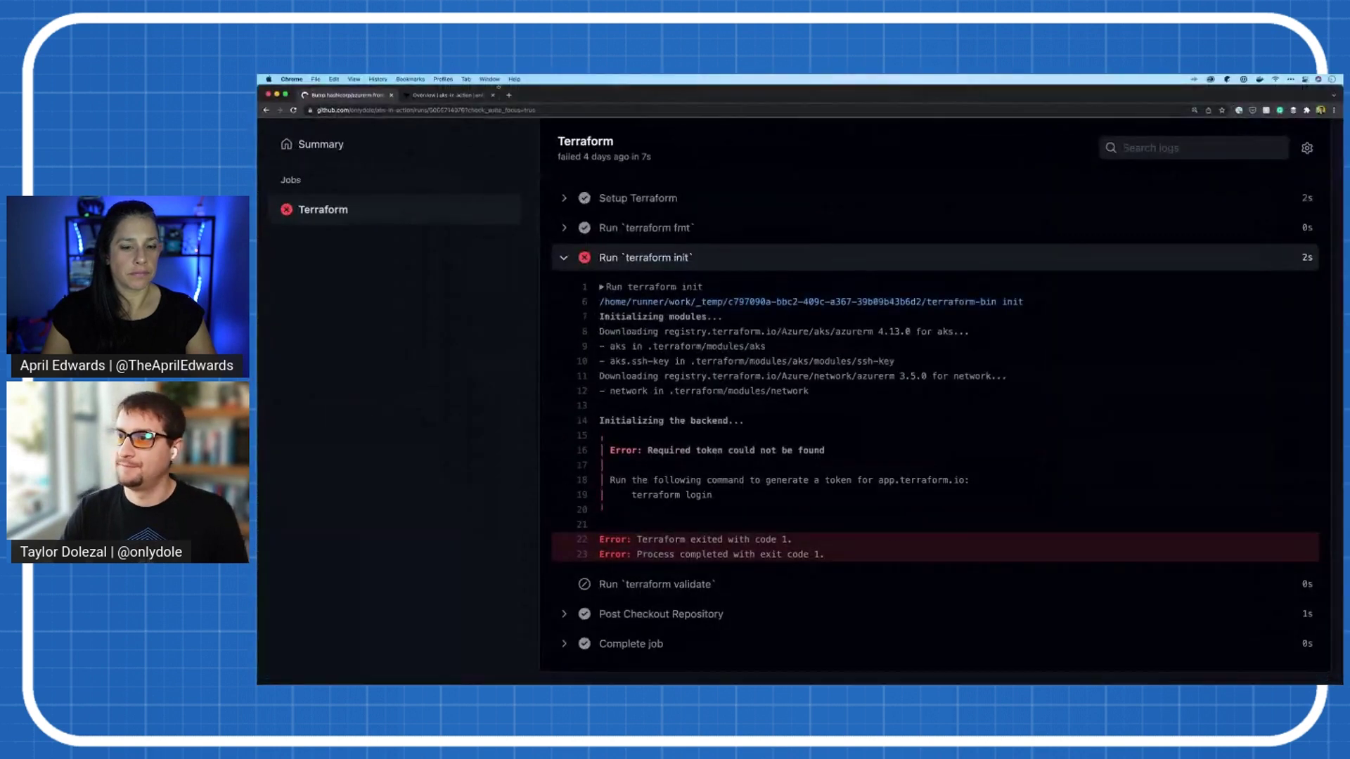
Step: Load portal.azure.com in a new tab, retrying the address after the load is interrupted
click(509, 95)
text(por)
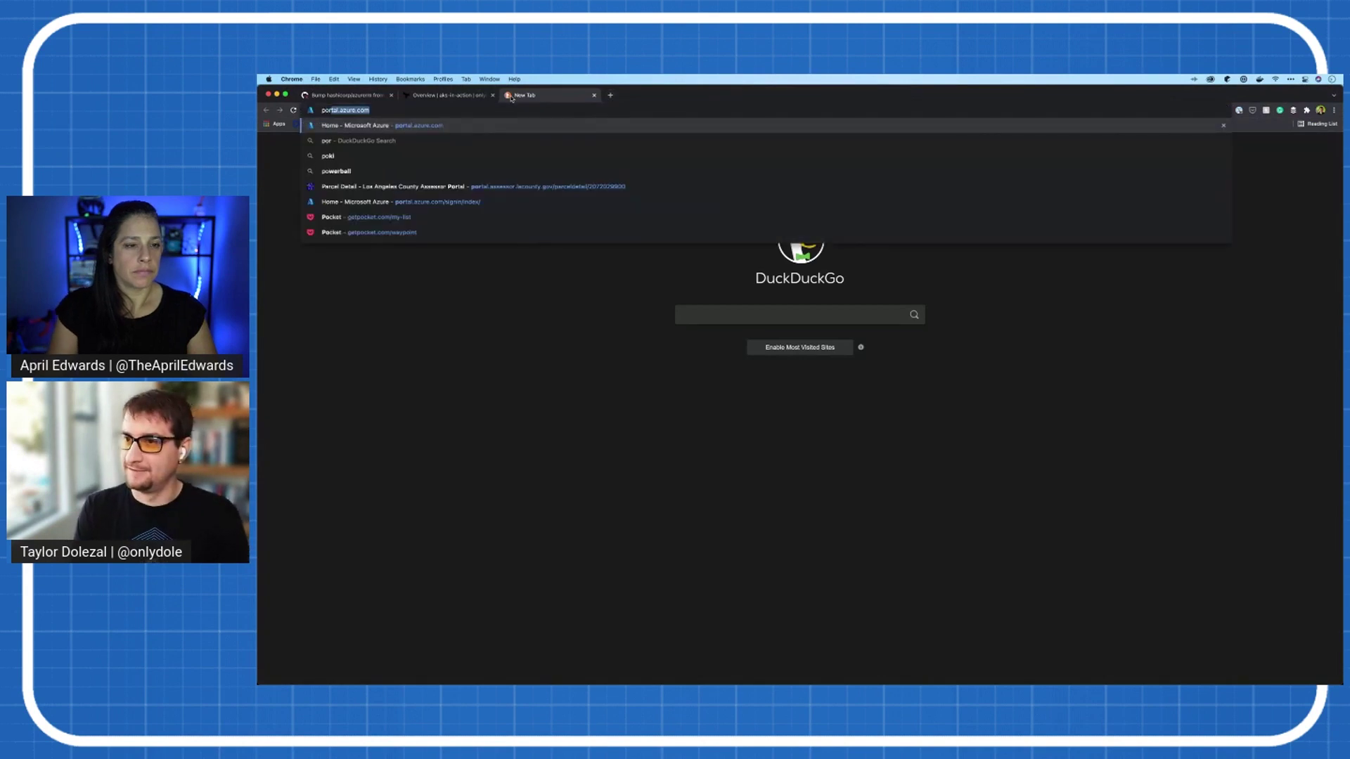
key(Return)
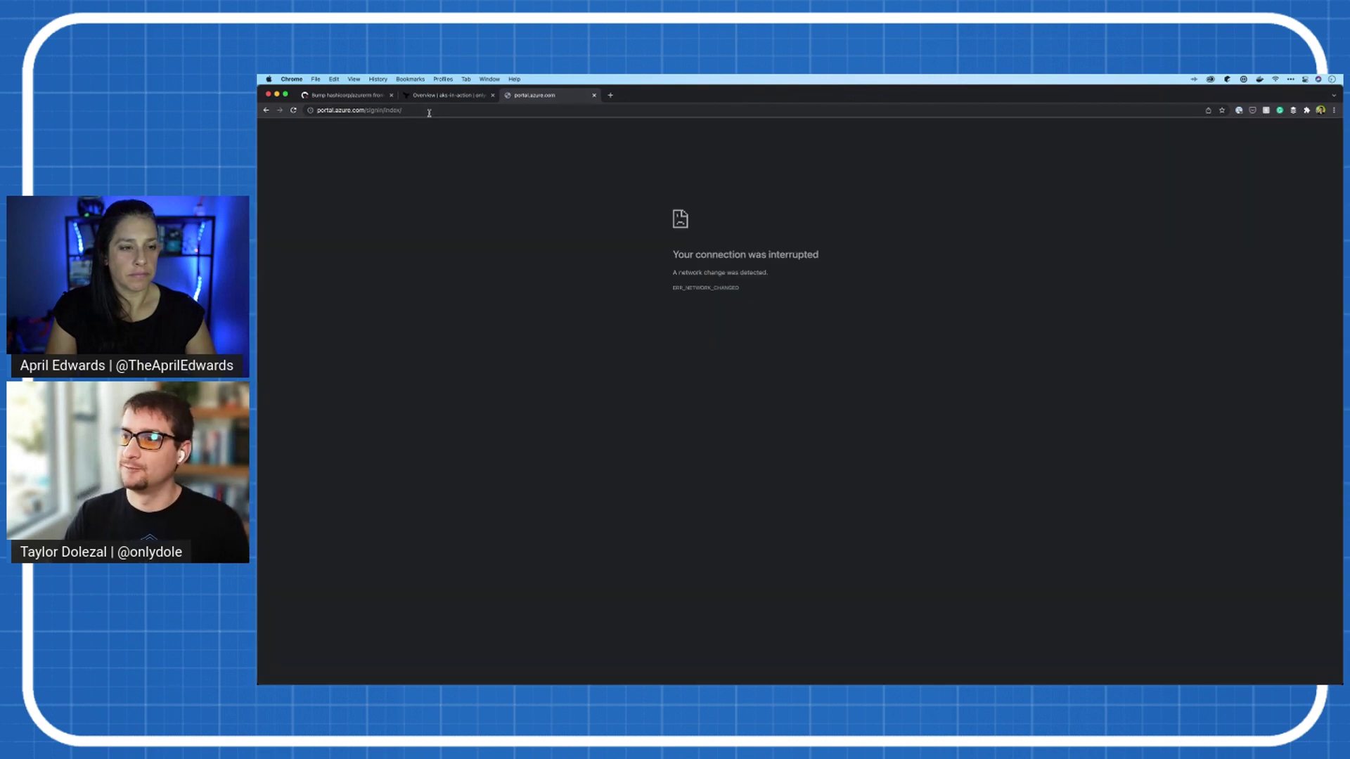
click(430, 113)
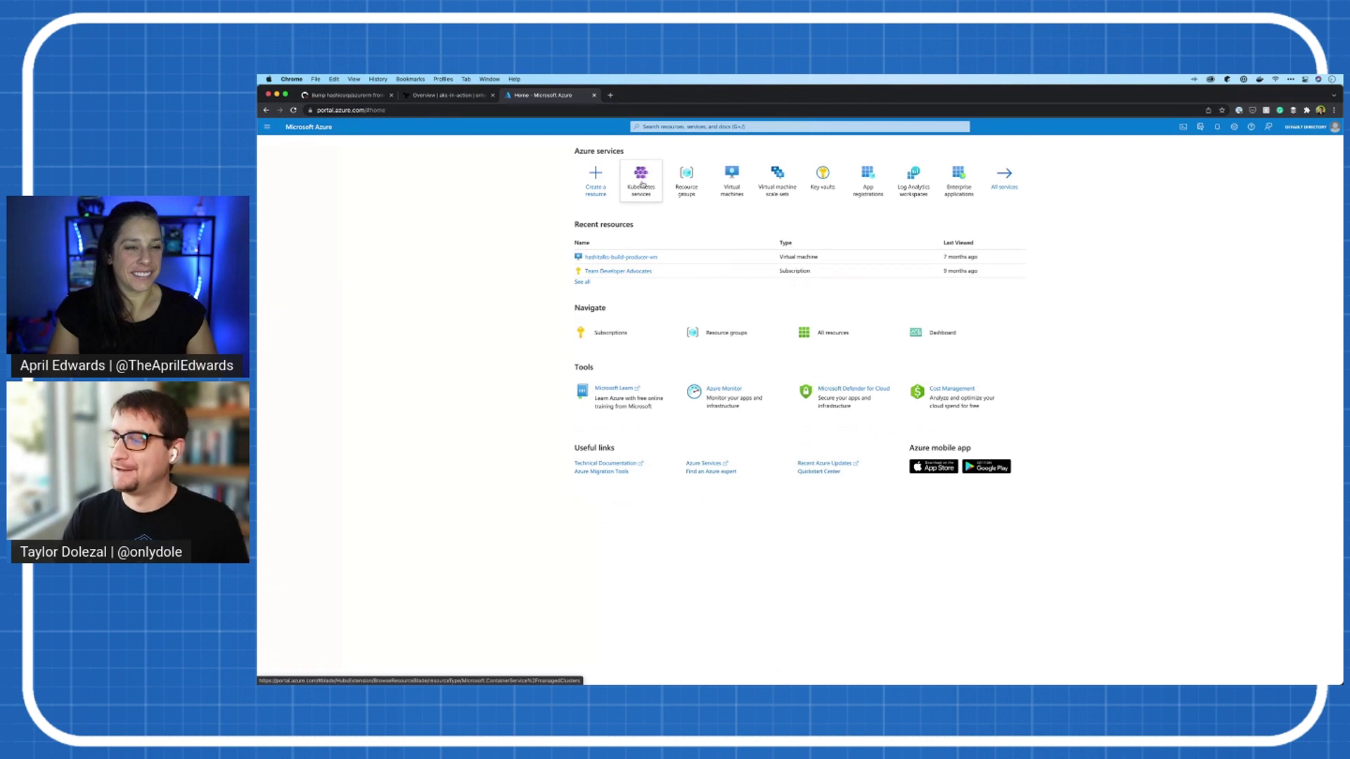
Step: Open the aks-in-action-aks cluster from the Kubernetes services list
click(641, 182)
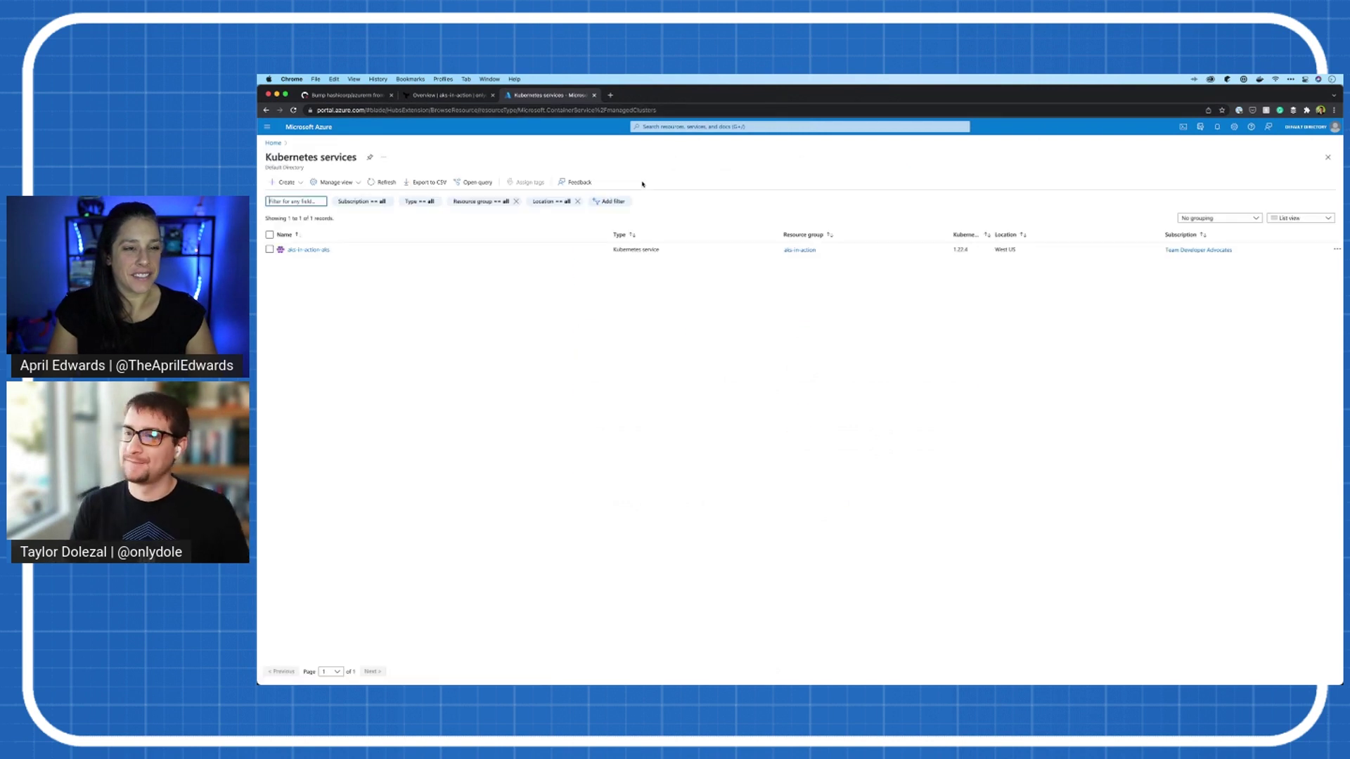
click(308, 249)
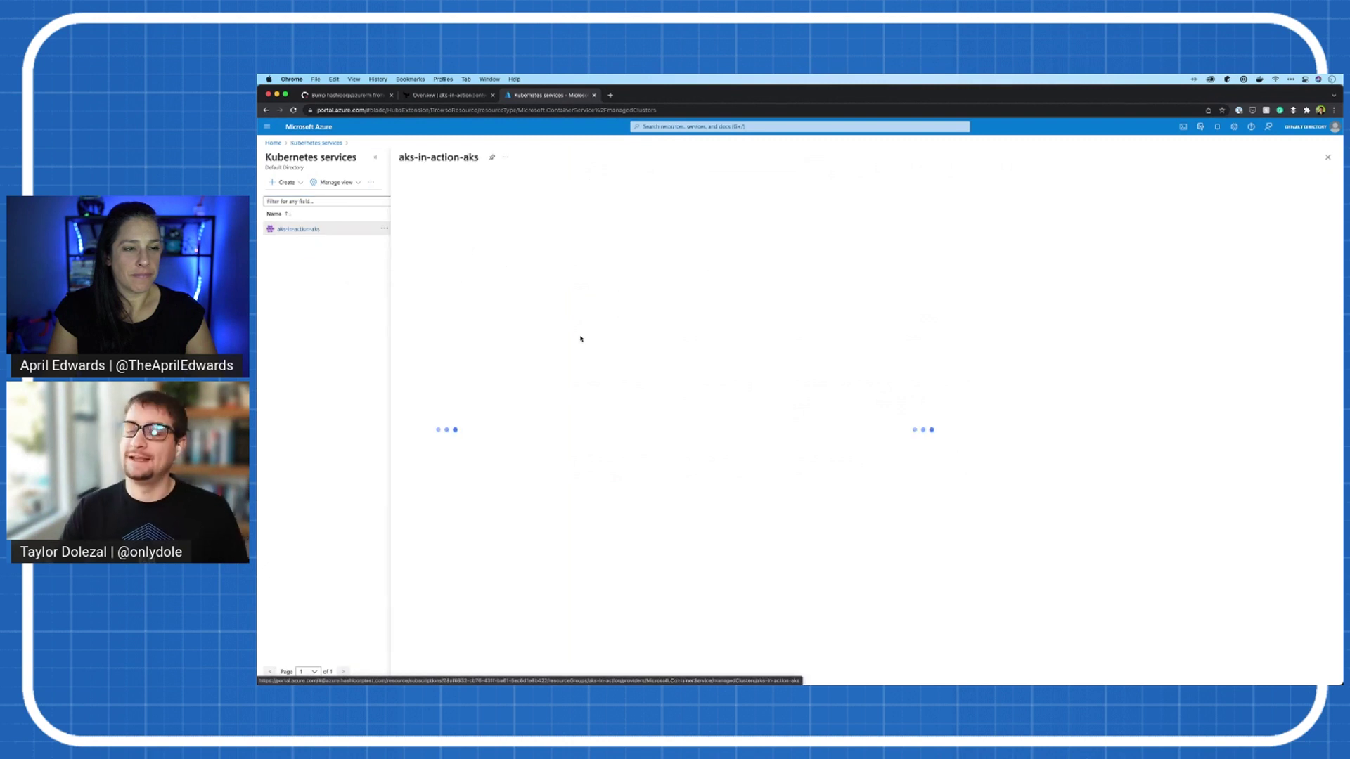